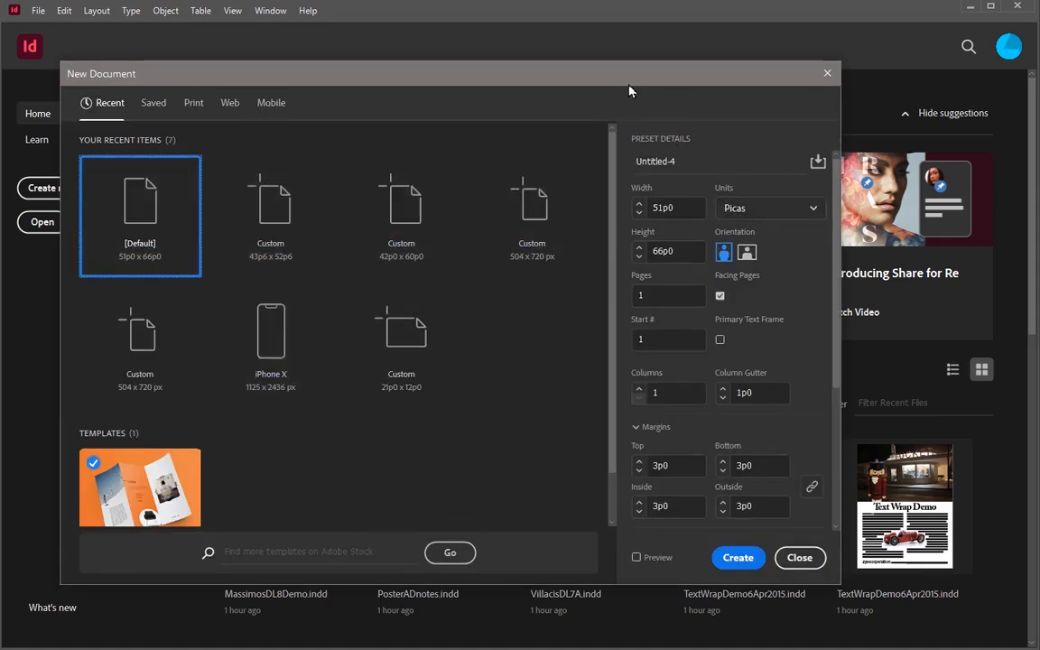
Step: Create a new Letter print document with a 0p9 bleed on all sides
drag(629, 85, 644, 68)
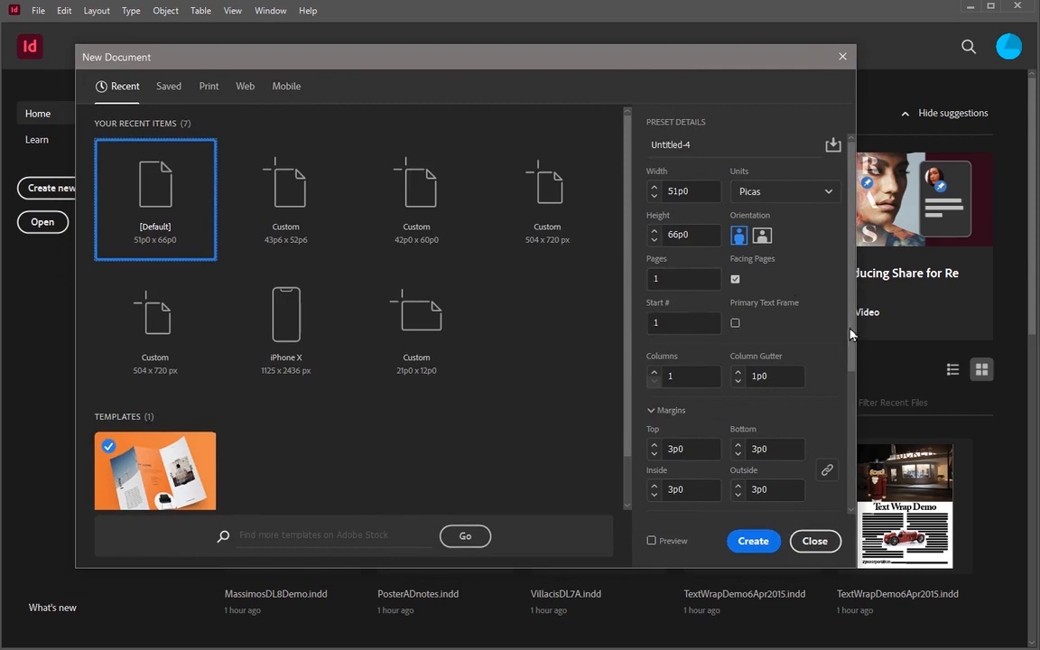
scroll(851, 338, down, 5)
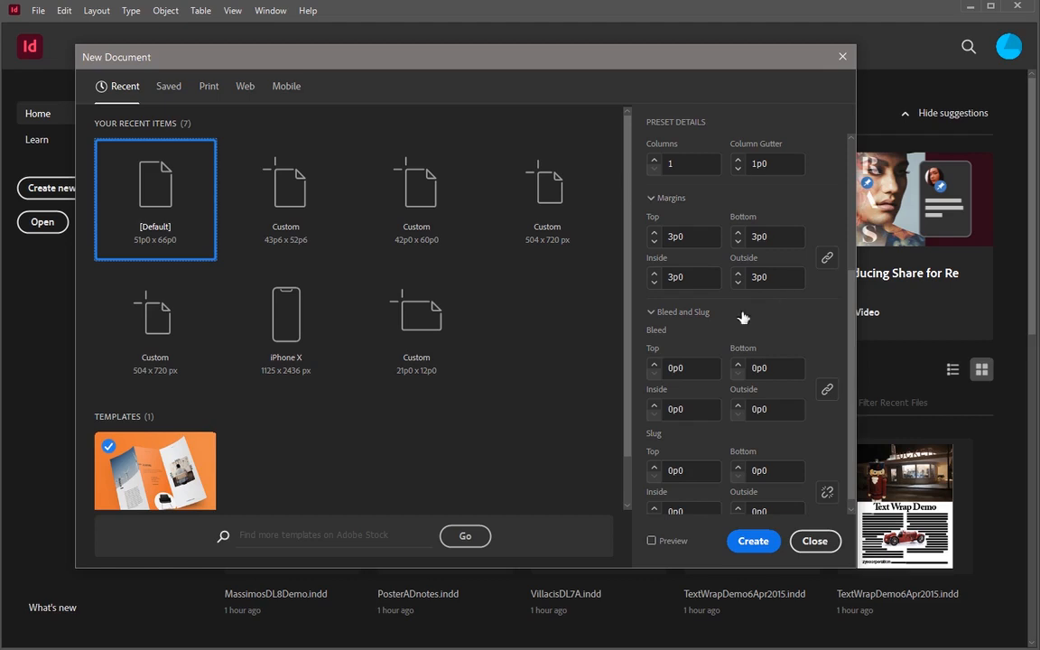
click(684, 369)
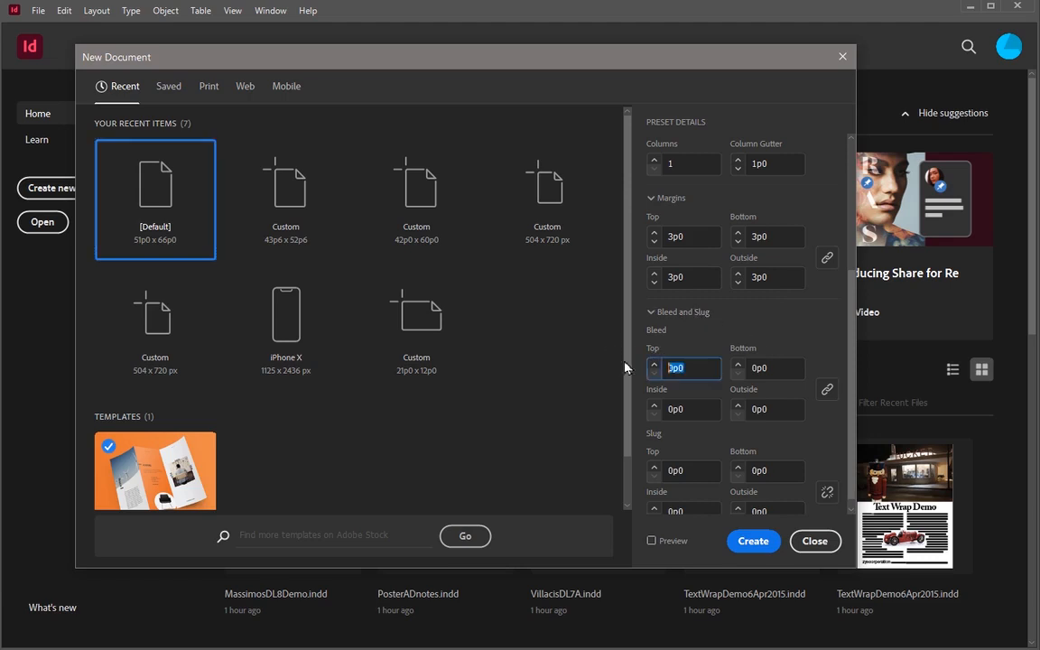
click(655, 364)
click(656, 366)
key(Tab)
scroll(690, 437, down, 1)
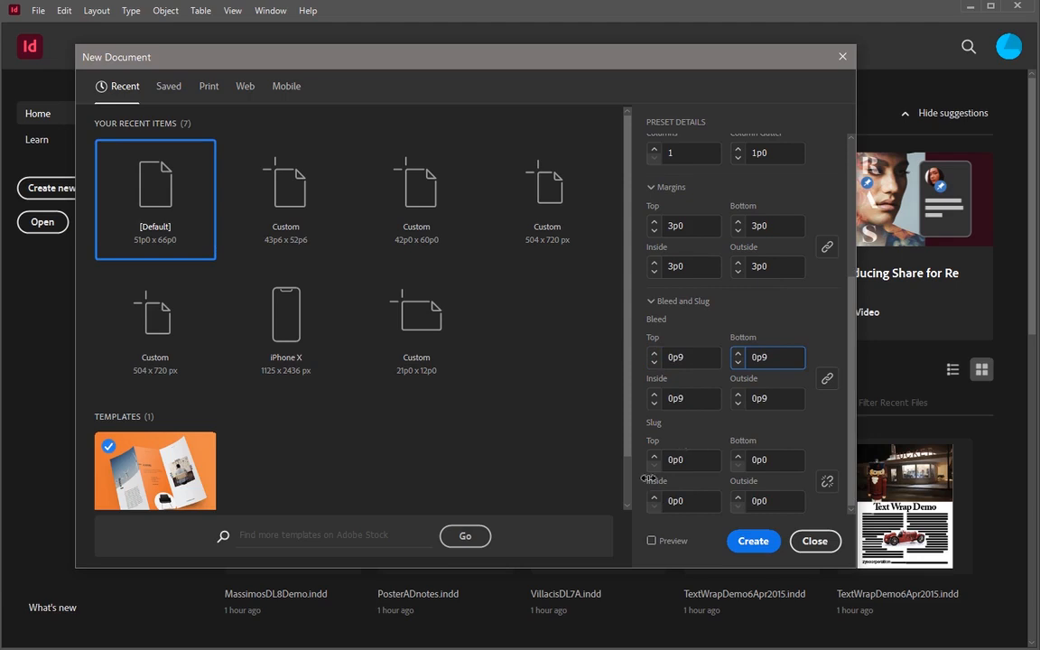
click(207, 90)
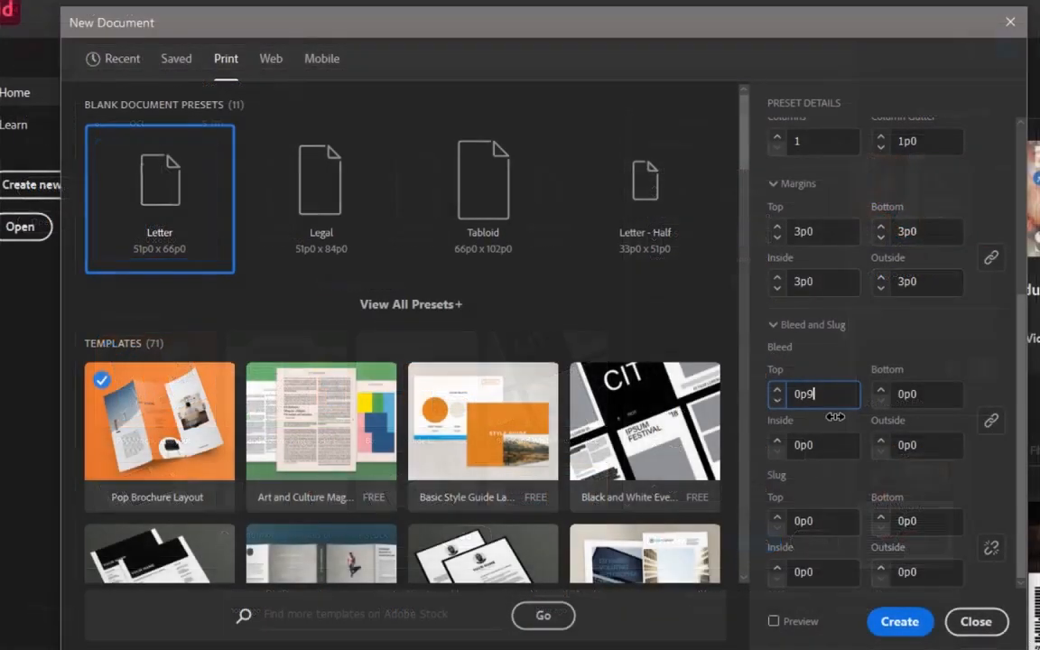
key(Tab)
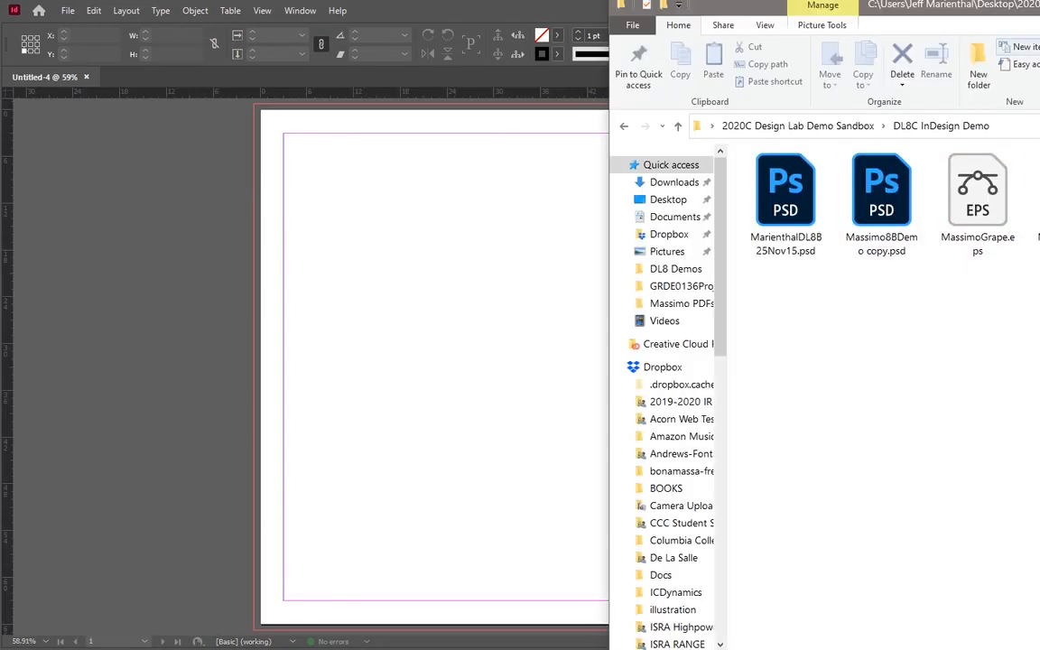
Step: Place the first PSD from the DL8C InDesign Demo folder at the upper-left bleed corner of the page
drag(786, 194, 287, 192)
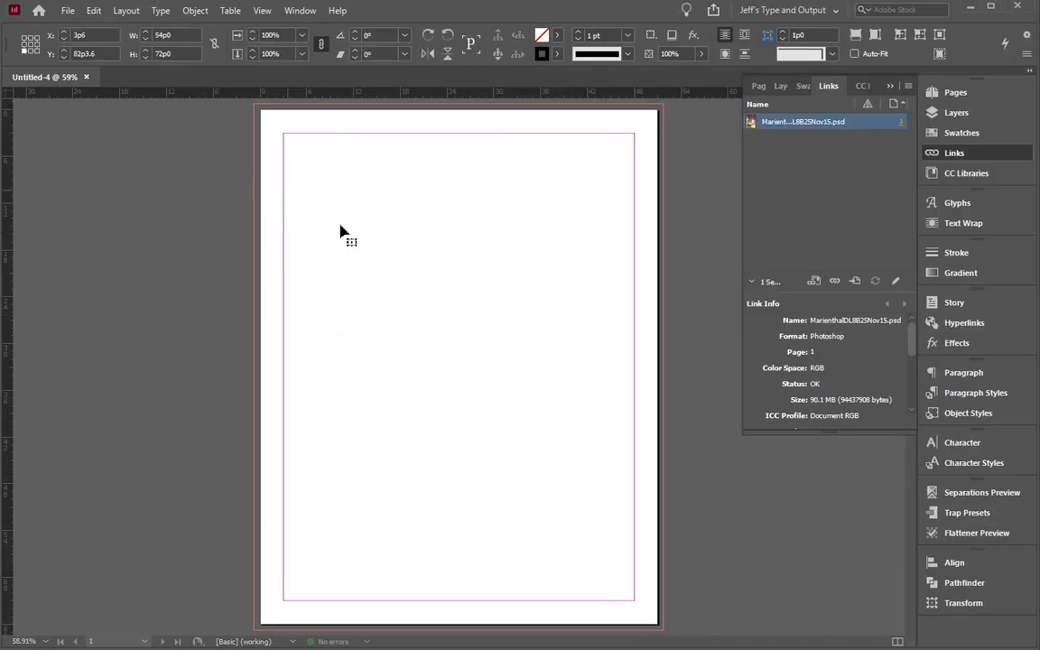
drag(281, 147, 281, 147)
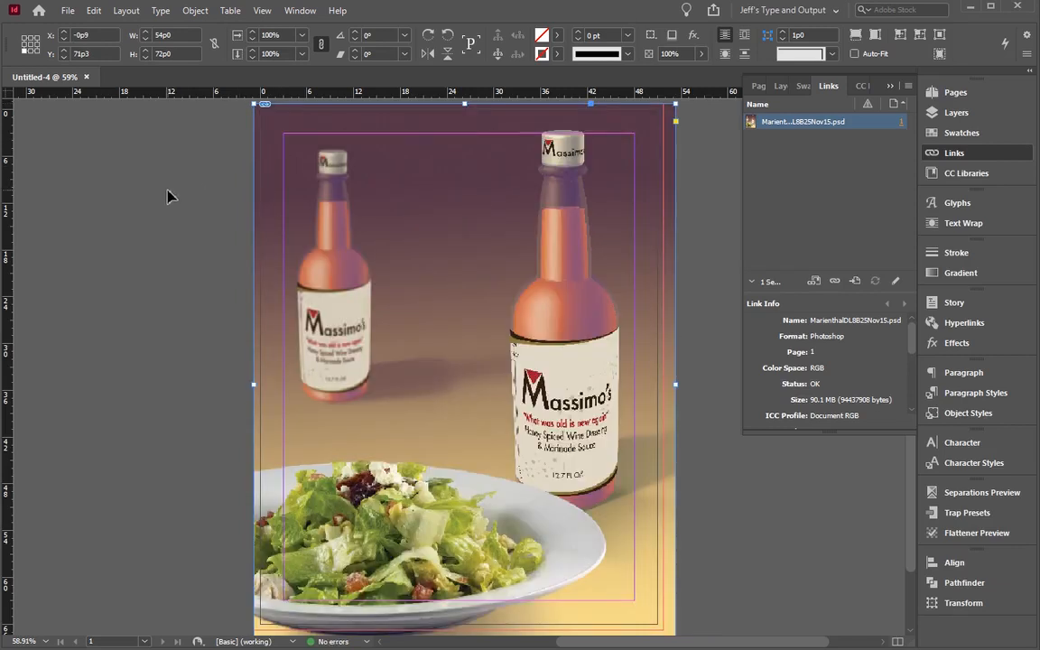
key(ctrl+minus)
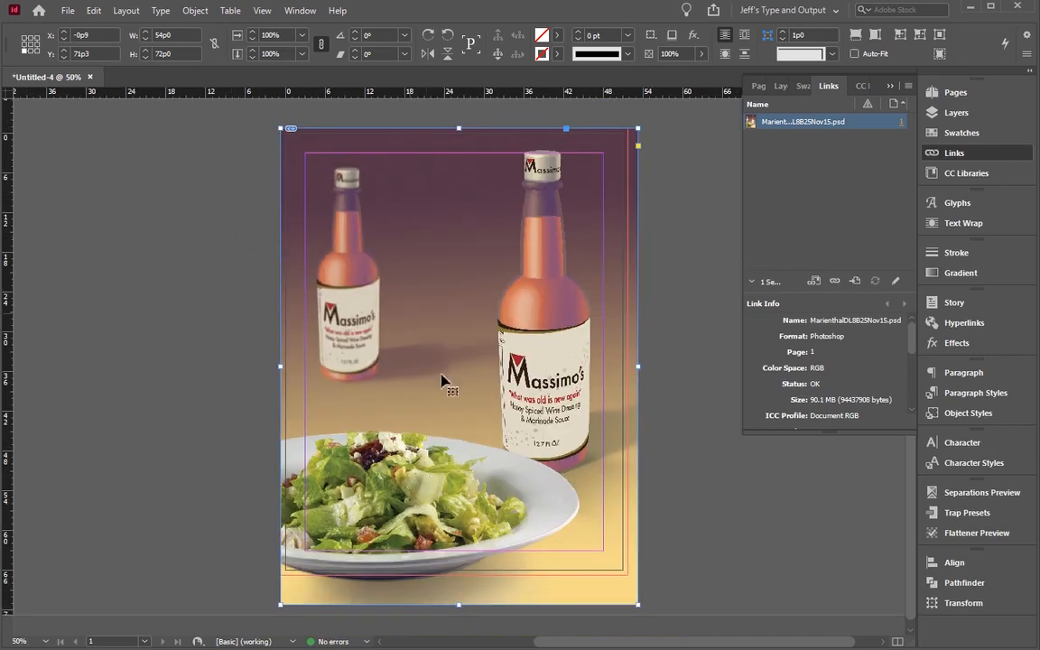
Step: Scale the placed photo proportionally to about 52p7 by 70p1.5 to match the bleed width and shift it slightly upward
drag(636, 603, 624, 596)
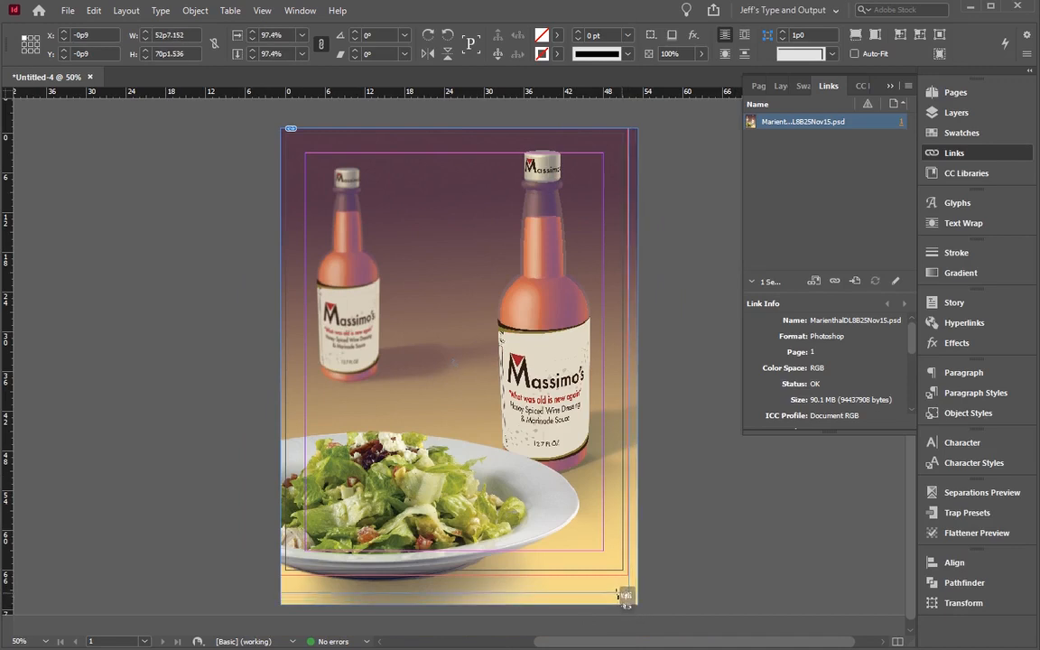
drag(624, 597, 627, 592)
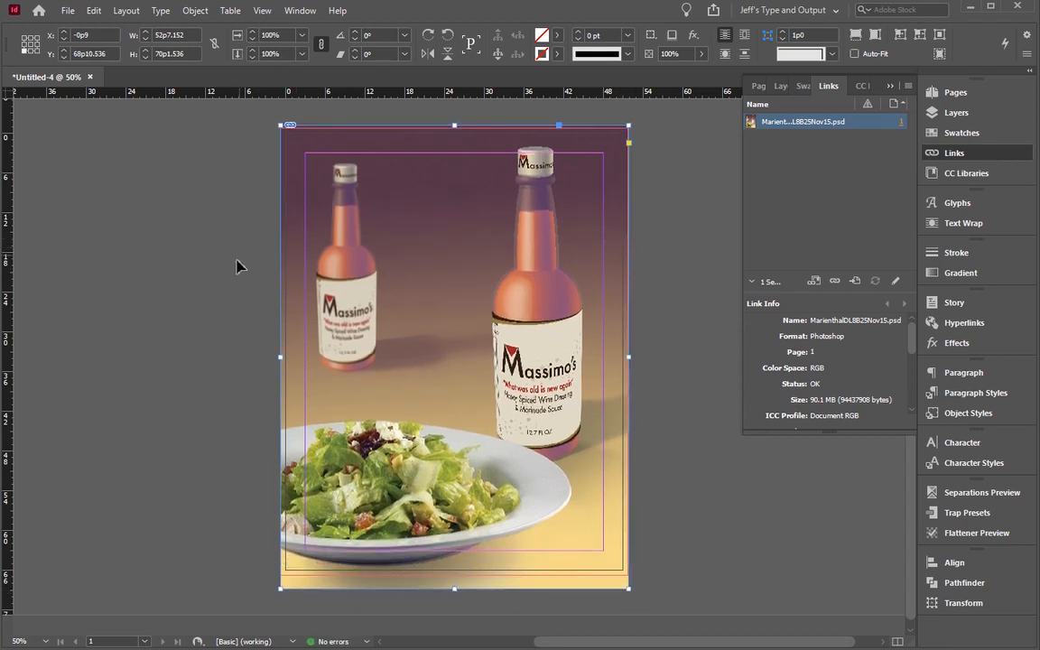
click(130, 383)
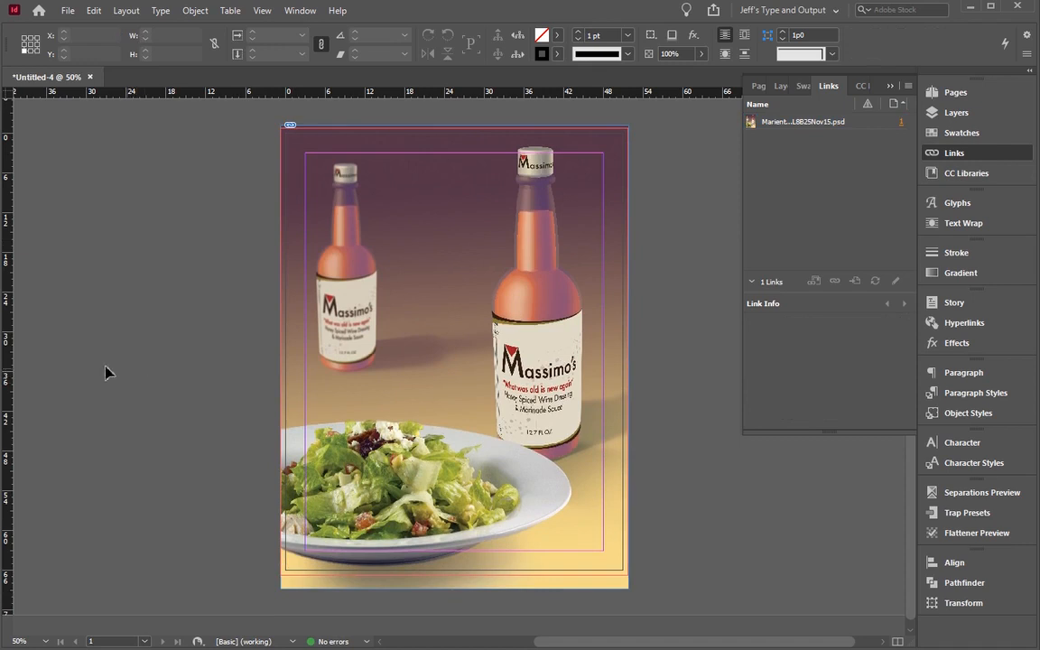
Step: Place MassimosLogo3.eps on the pasteboard beside the upper part of the page and clear the selection
key(alt+Tab)
drag(959, 316, 133, 218)
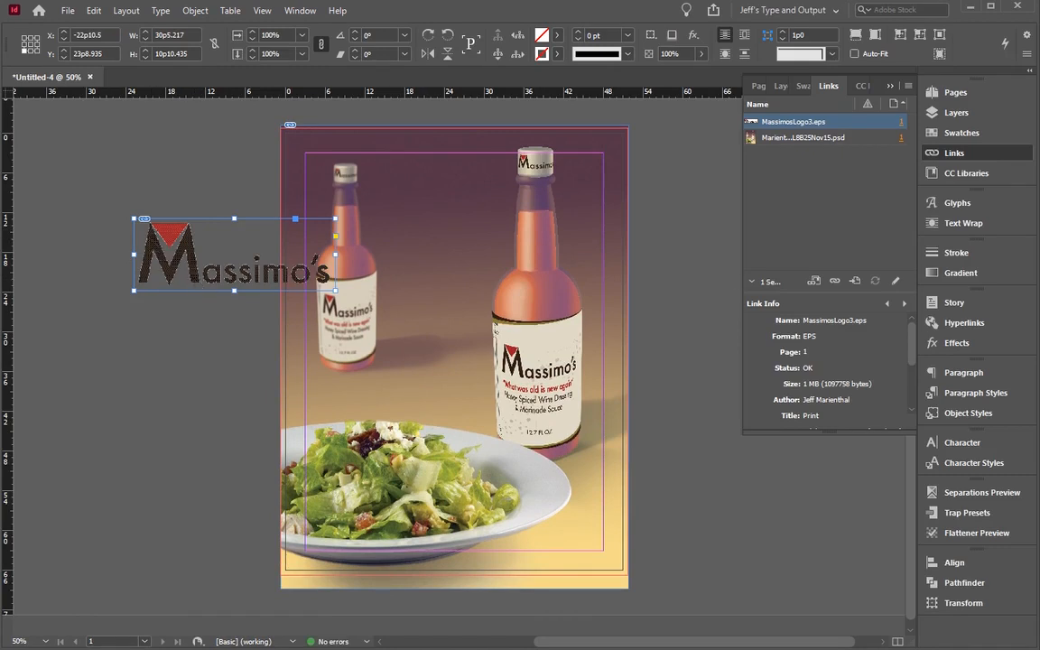
key(alt+Tab)
click(435, 280)
click(230, 155)
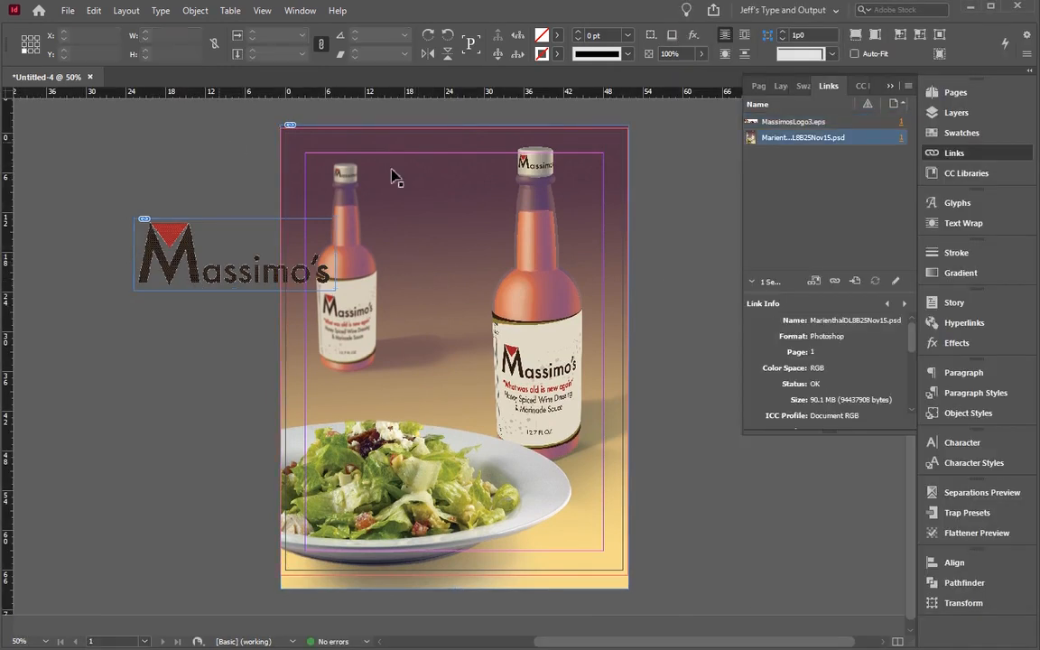
Step: Try placing MassimosLogo3.eps directly over the photo's frame, and undo that placement
key(alt+Tab)
drag(959, 311, 442, 287)
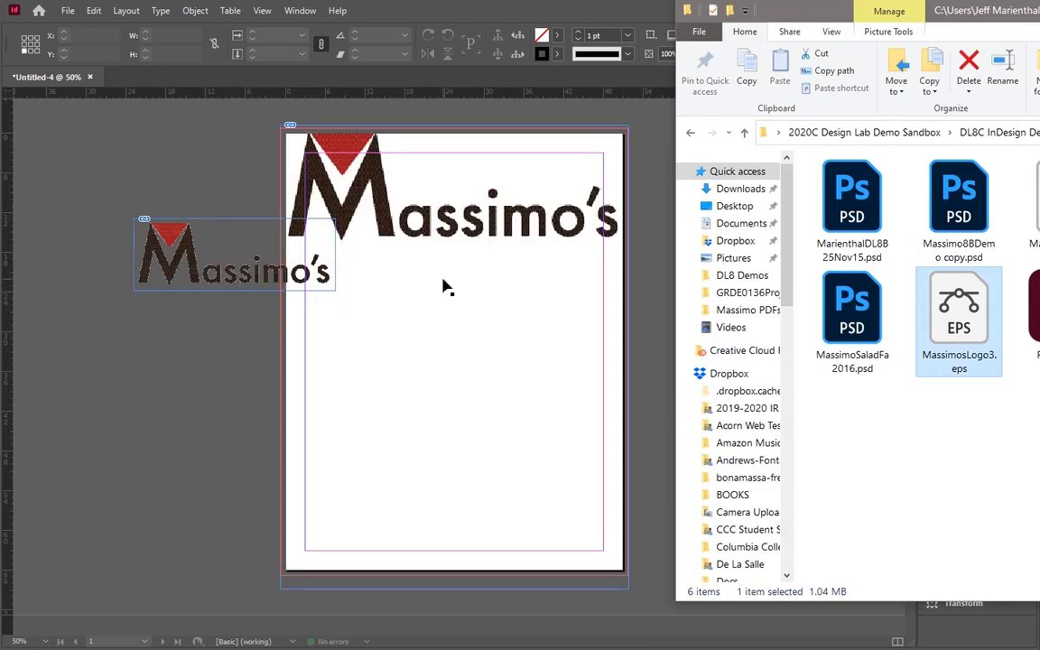
key(alt+Tab)
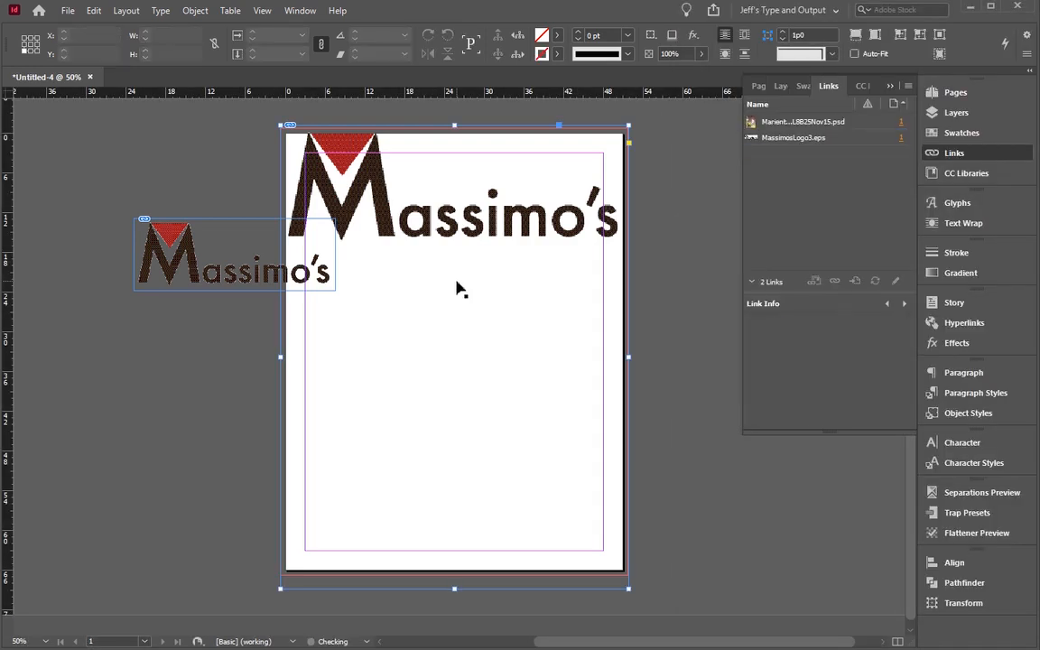
key(ctrl+z)
Step: Move the logo from the pasteboard onto the upper part of the photo, between the bottle necks
drag(158, 260, 377, 217)
click(186, 174)
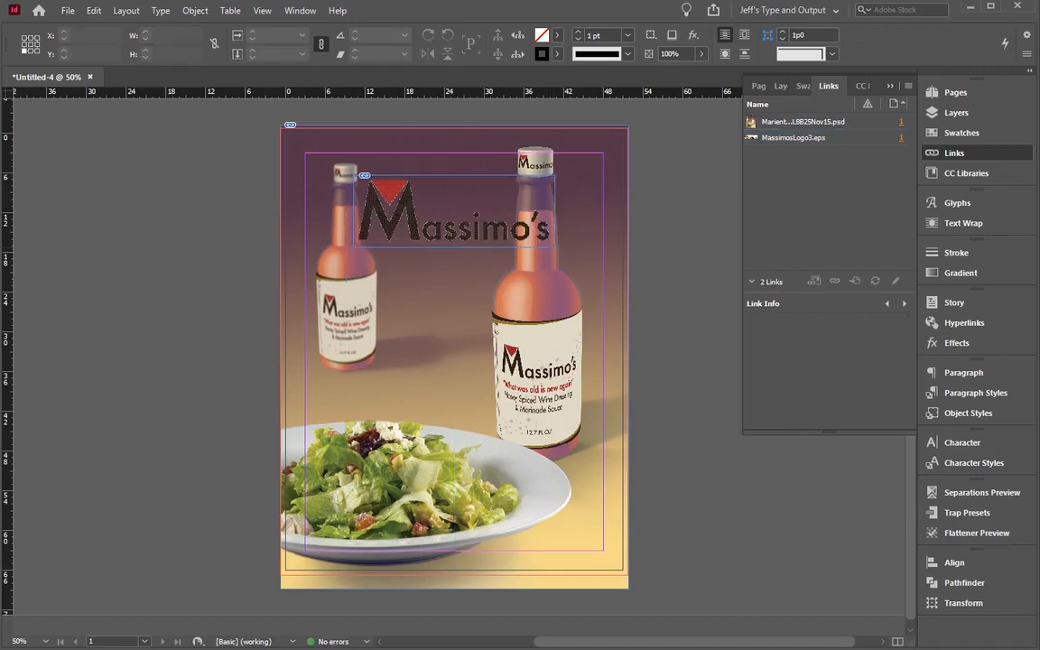
Step: Add a text frame about 31p9 by 17p7.5 reading "What was opld is new again" and set the text in Futura Std Heavy
key(t)
drag(229, 280, 439, 395)
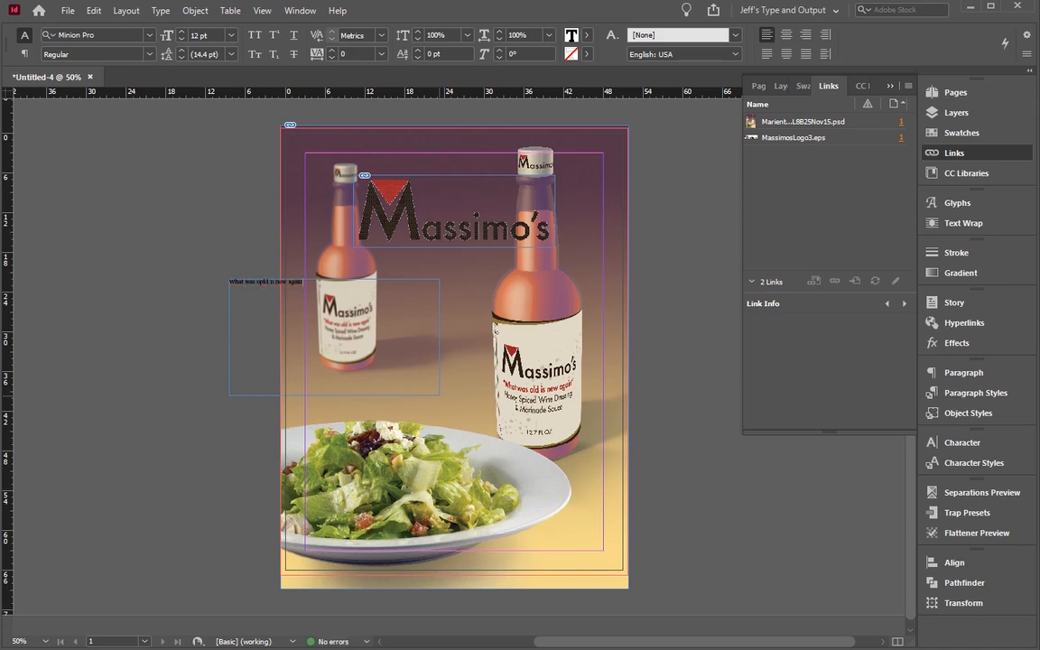
key(ctrl+a)
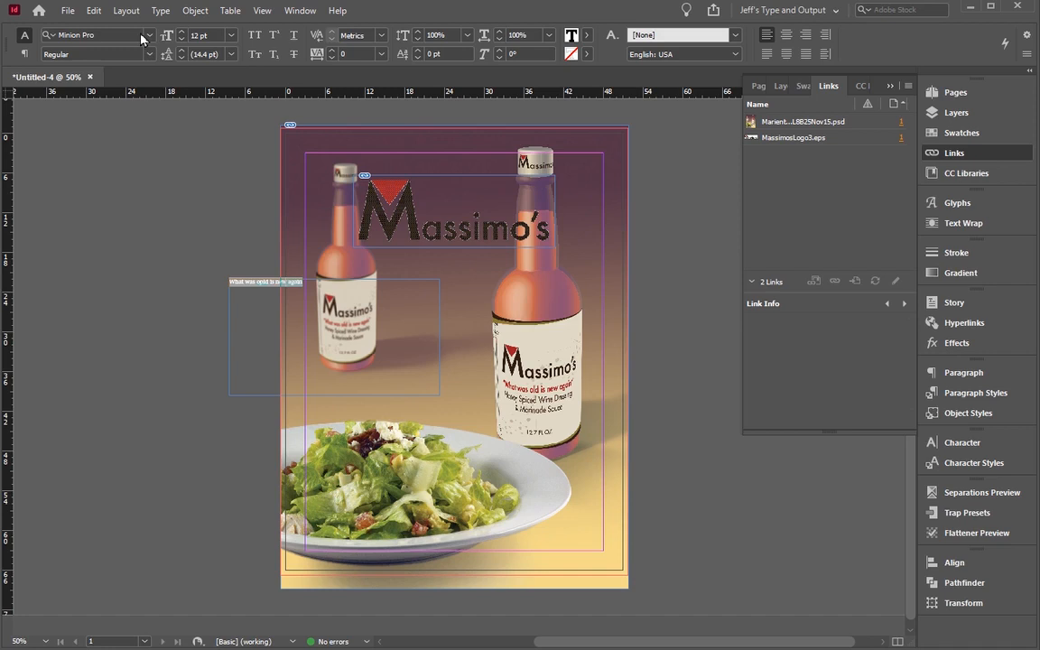
click(103, 34)
text(futur)
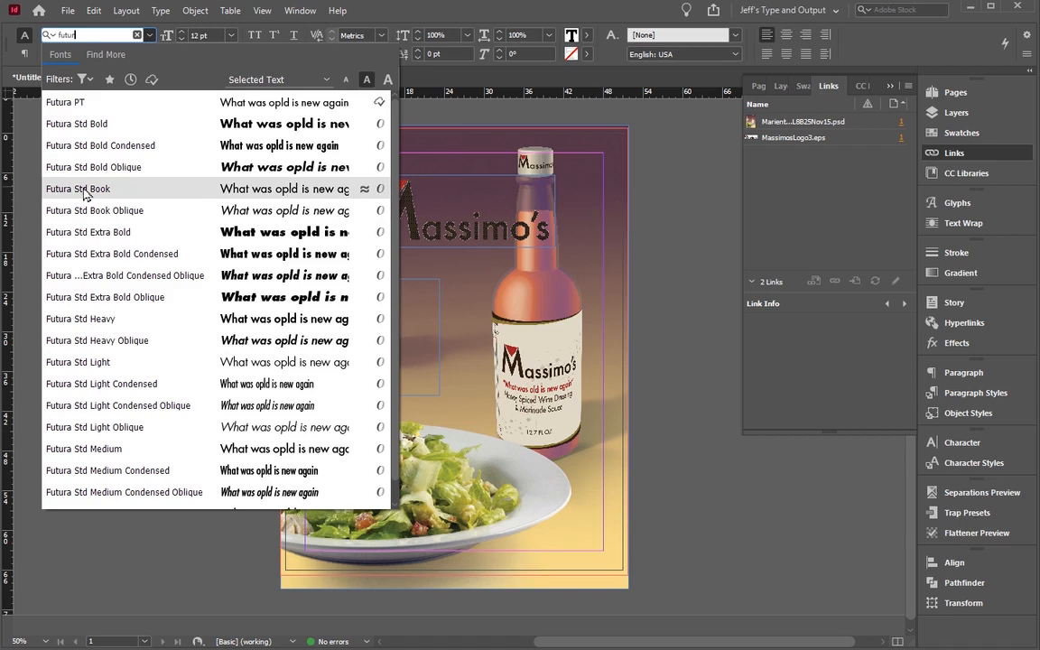
click(88, 293)
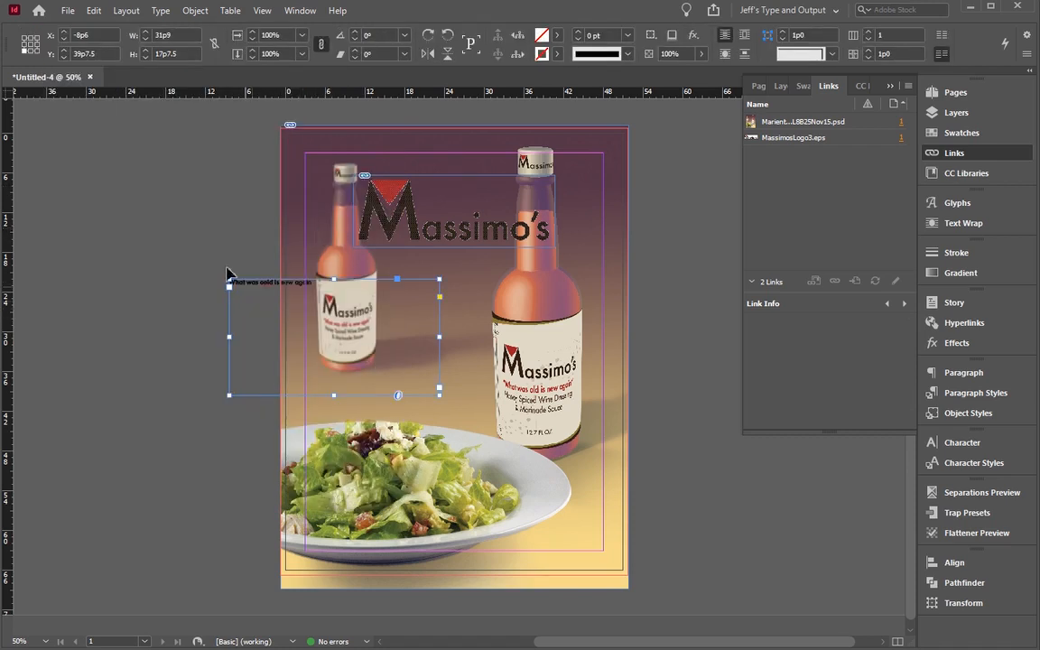
Step: Resize the tagline frame to about 30p5 by 14p0, matching the logo's width, and position it just below the logo
drag(229, 280, 353, 277)
drag(439, 395, 555, 371)
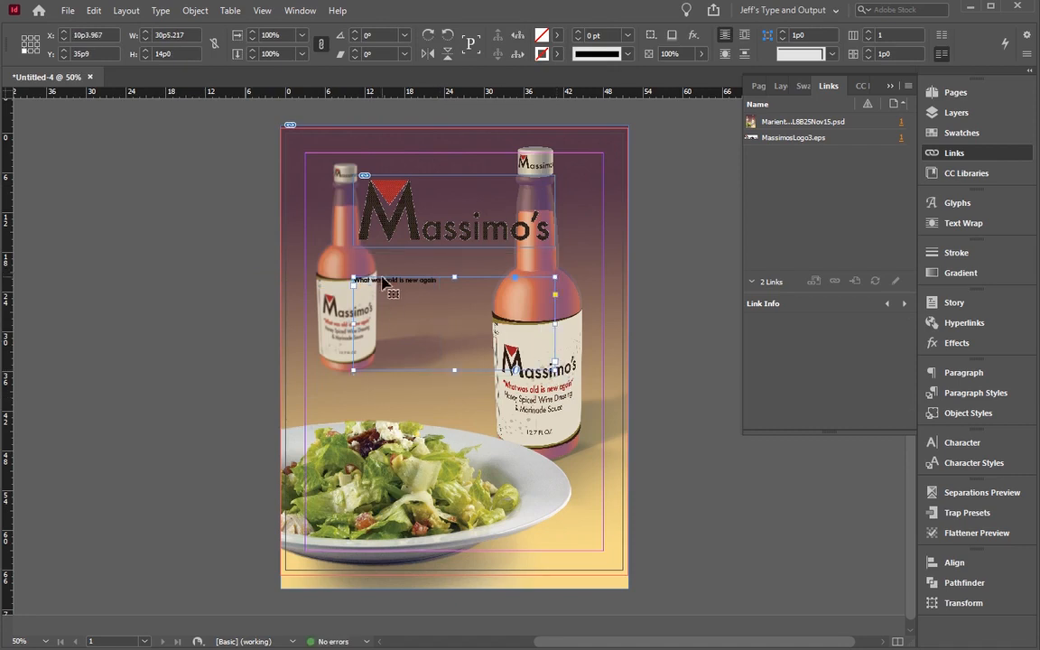
drag(386, 281, 408, 268)
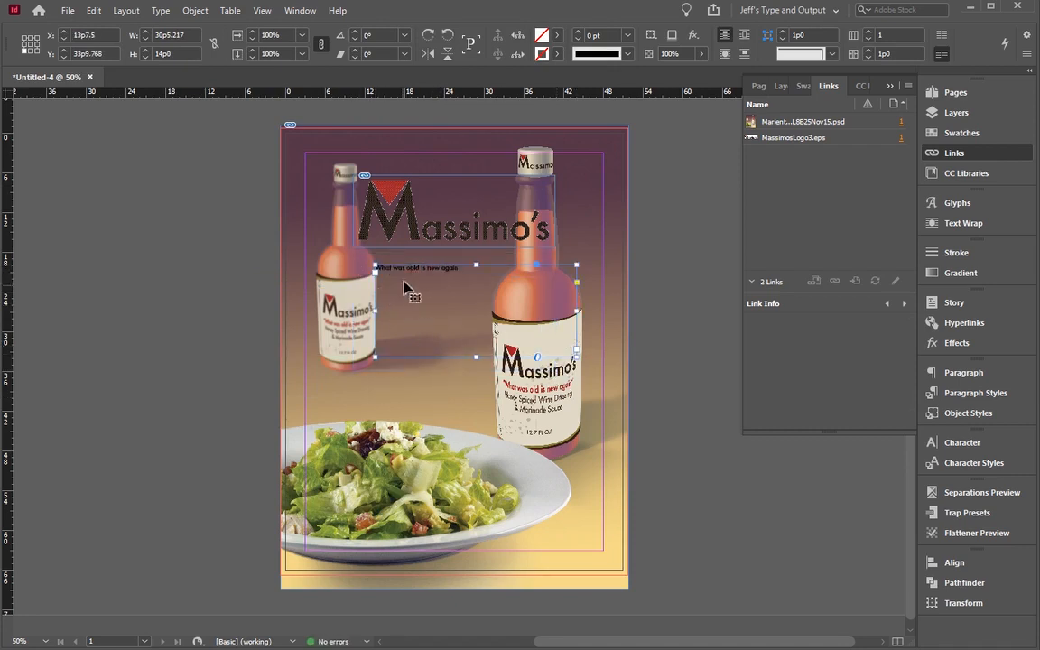
Step: Set the tagline's font size to 24 pt
triple_click(380, 268)
click(231, 36)
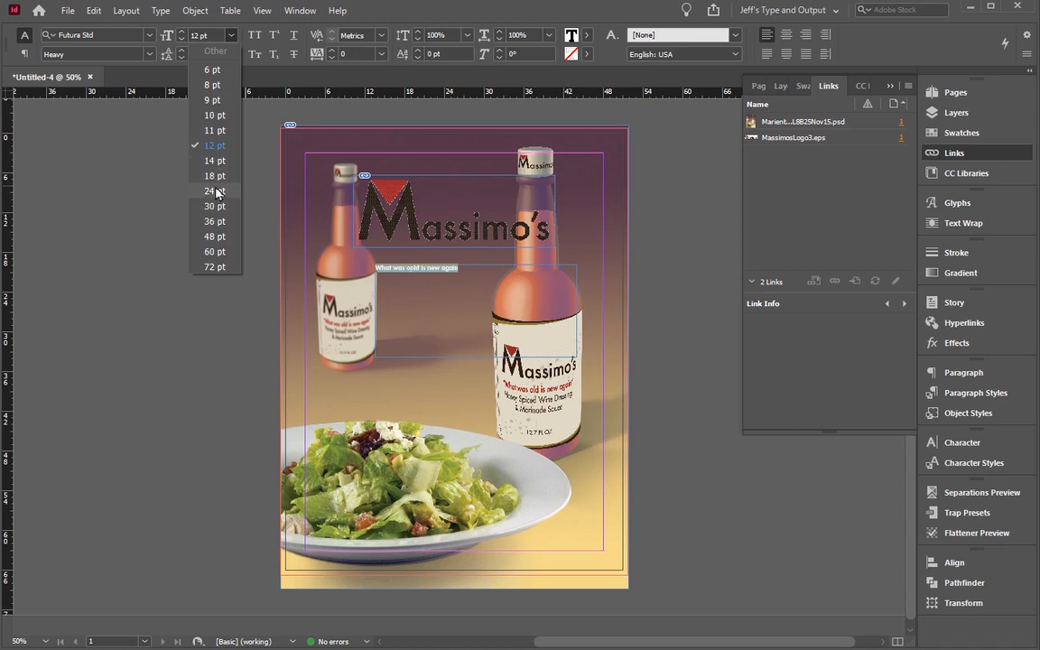
click(201, 174)
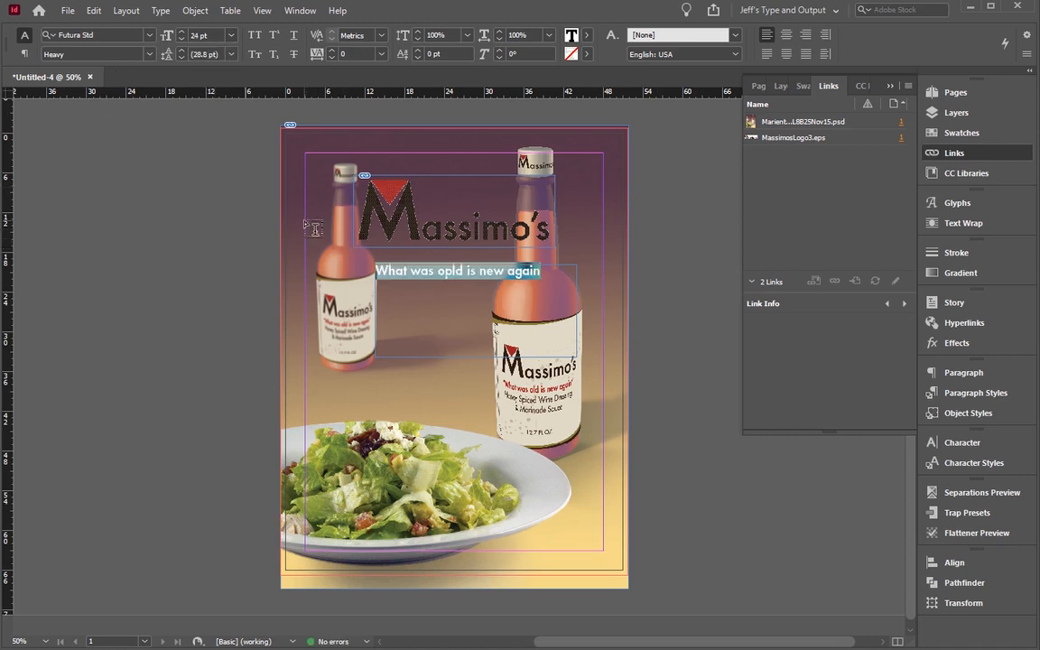
Step: Correct "opld" to "old" in the tagline and enclose the whole line in quotation marks
click(453, 271)
key(BackSpace)
key(Home)
text(")
key(End)
text(")
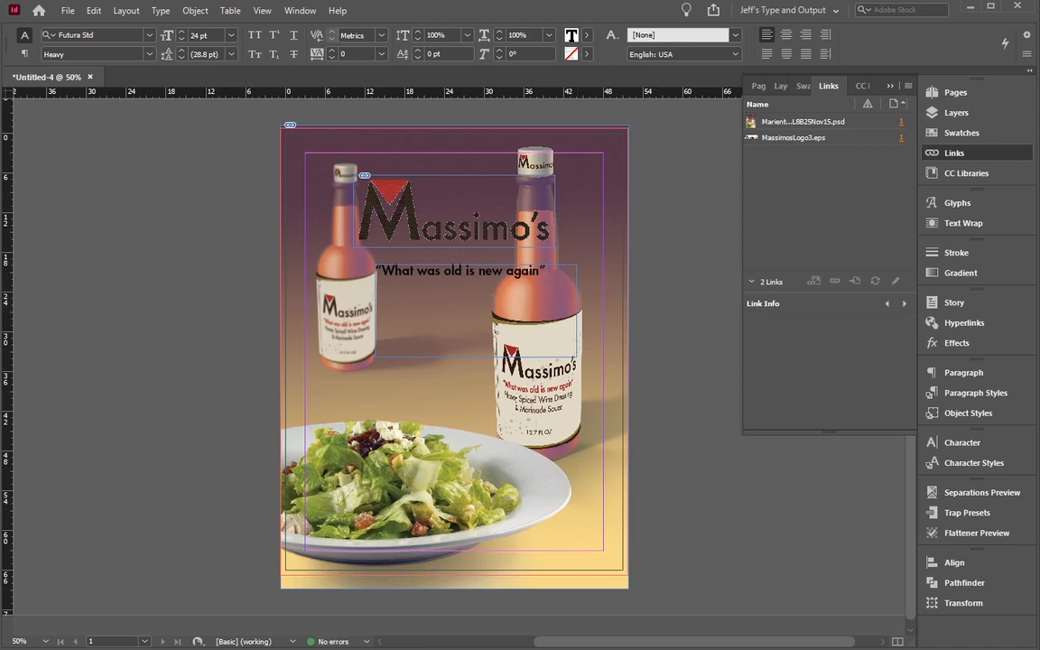
Step: Move the tagline frame down and to the left, to about X 8p4.5 and Y 35p10.5, and deselect it
key(Escape)
drag(404, 298, 369, 313)
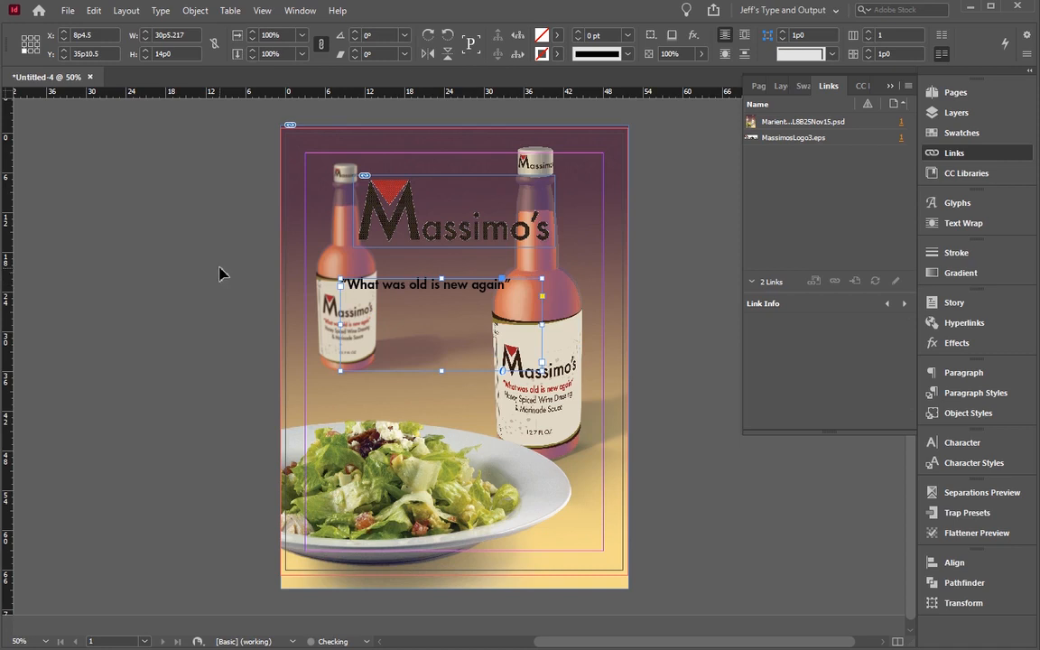
click(220, 274)
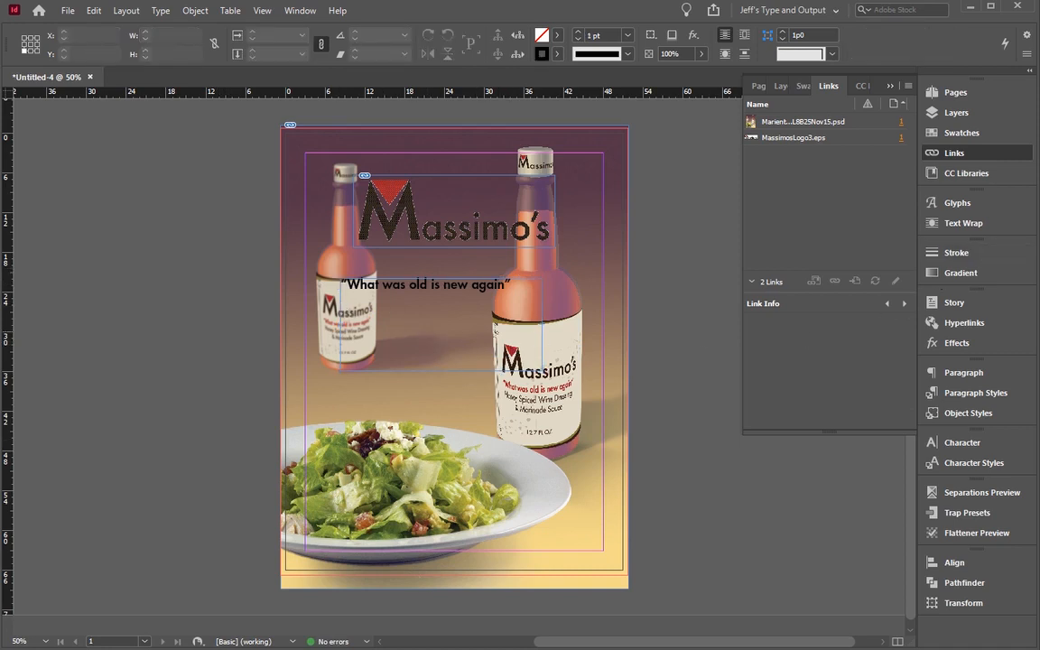
Step: Switch to the Project 8C assignment PDF and copy the italic ad copy in item 4, beginning "Massimo has adapted", then return to InDesign
mouse_move(313, 642)
click(372, 628)
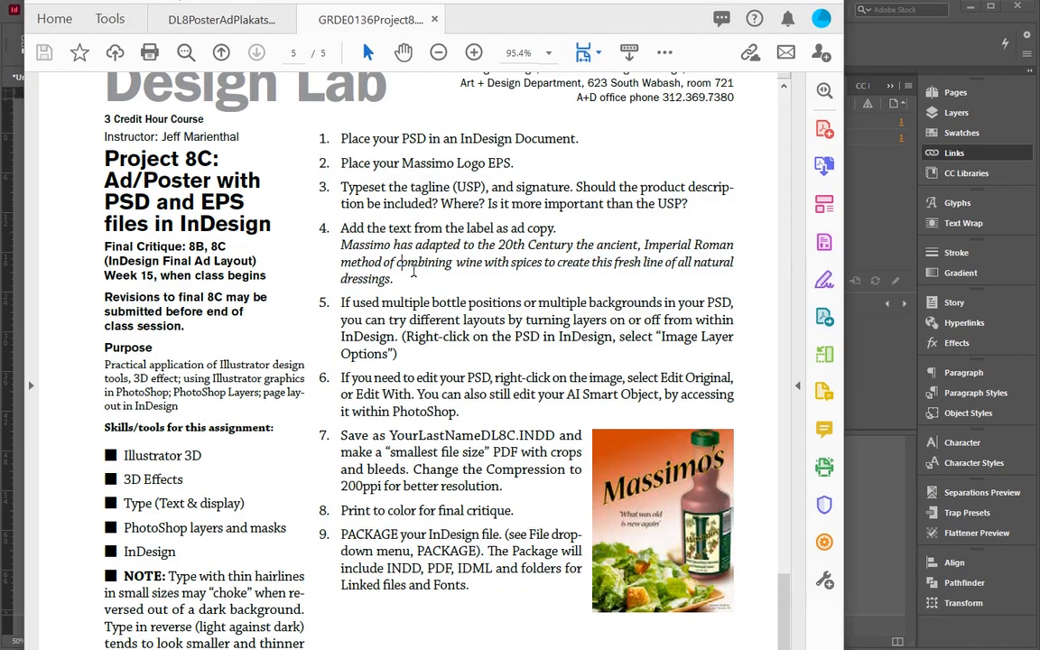
drag(407, 263, 351, 210)
click(388, 273)
double_click(365, 245)
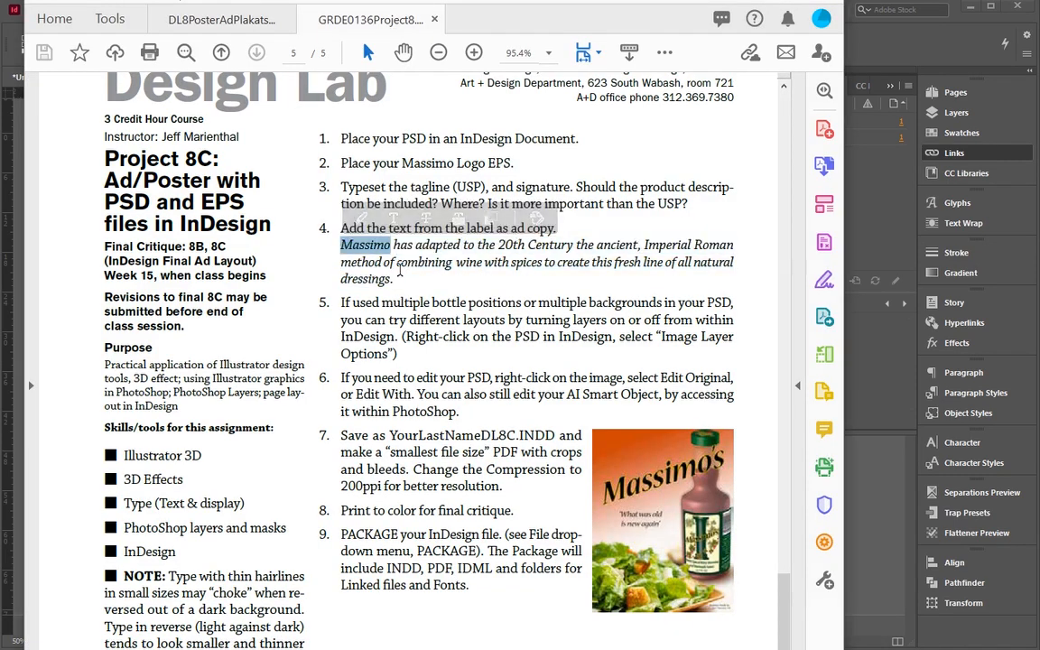
triple_click(399, 271)
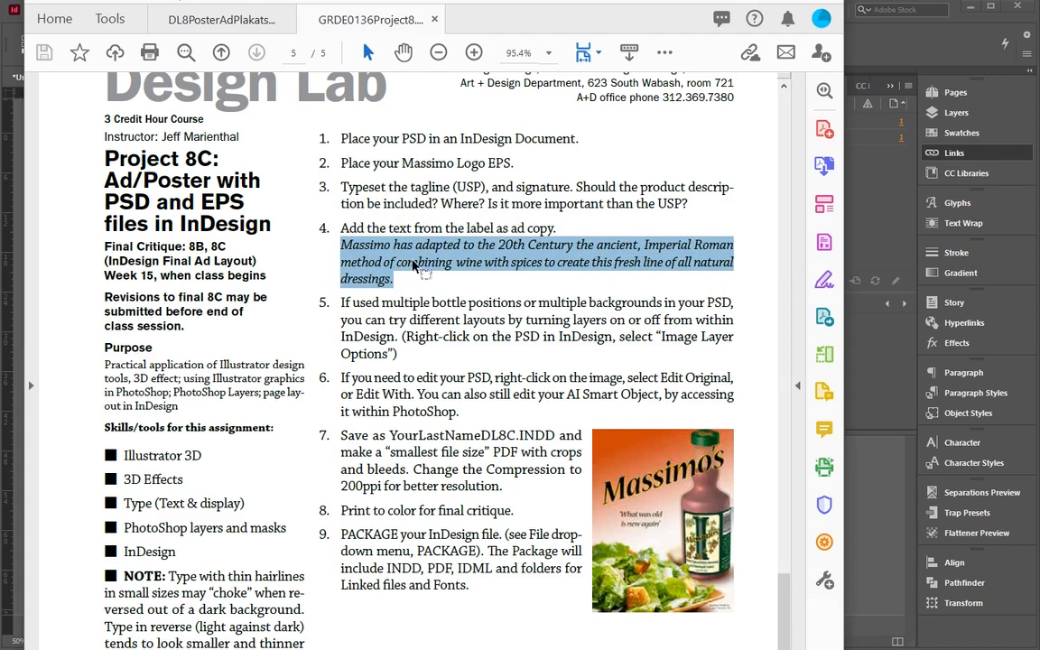
click(778, 2)
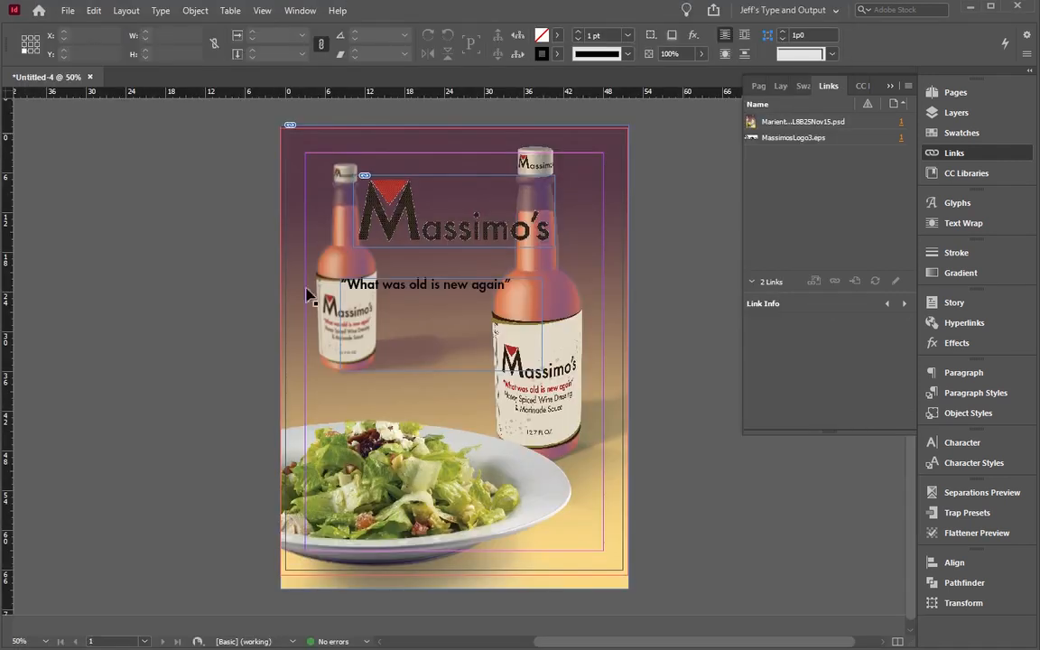
Step: Paste the ad copy into a new text frame about 19p4.5 by 15p9 left of the page, and show hidden characters
drag(140, 279, 269, 381)
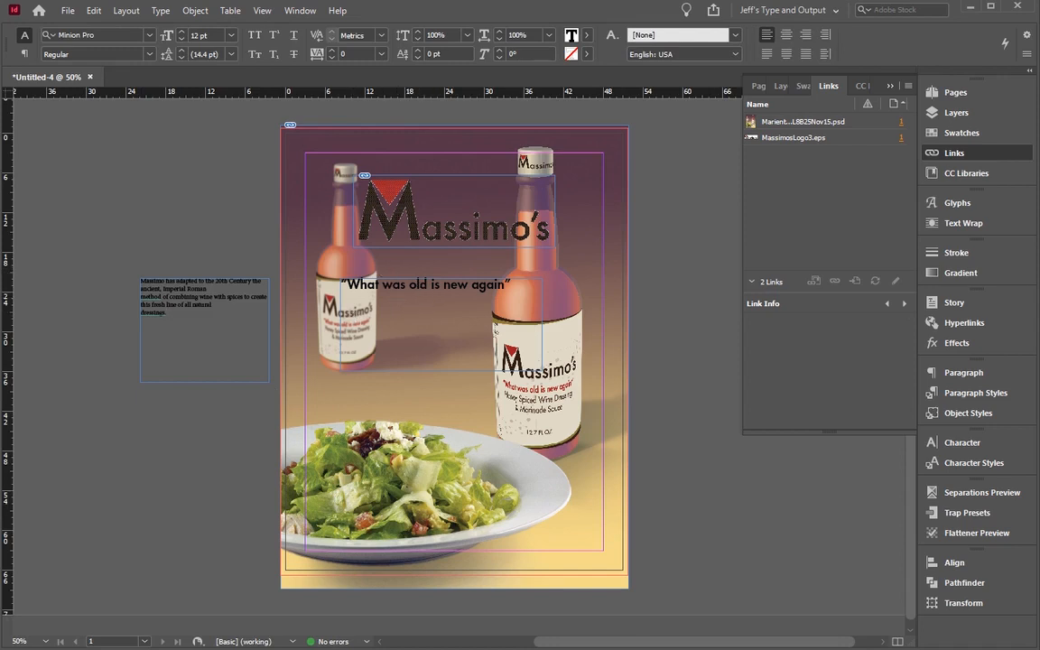
key(Escape)
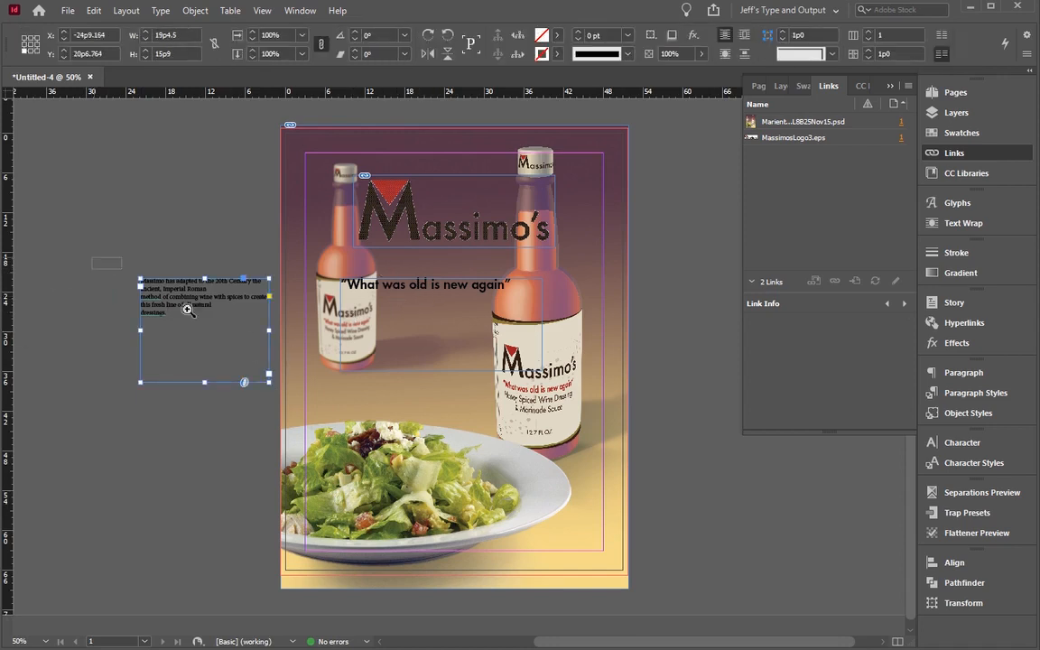
drag(86, 233, 447, 452)
key(ctrl+alt+i)
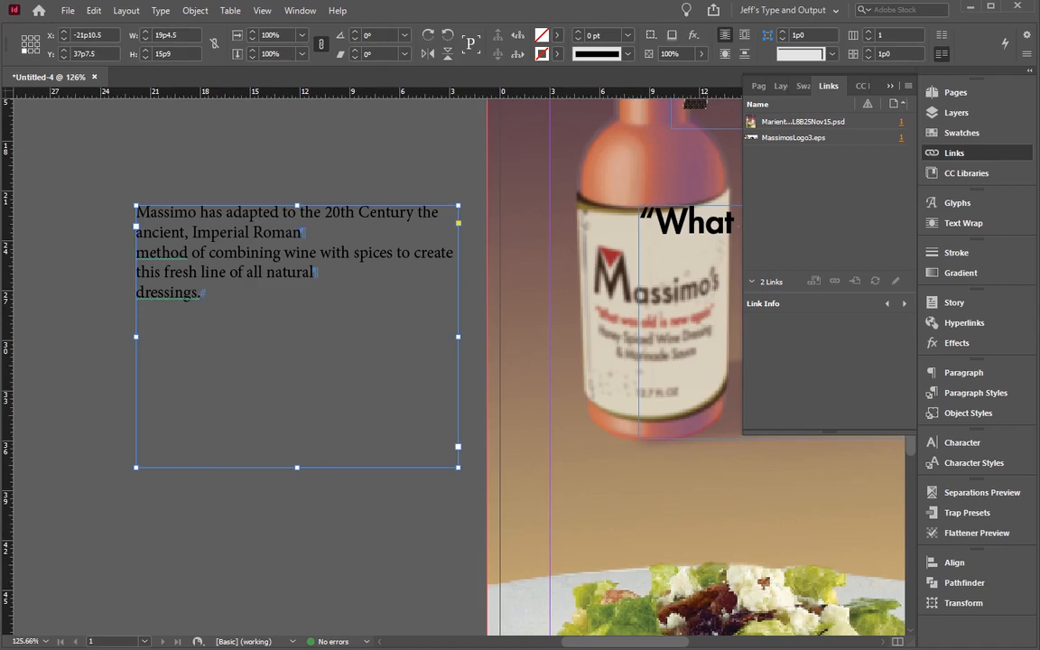
Step: Delete the paragraph breaks after "Roman" and "natural" so the ad copy runs as one paragraph
key(t)
click(330, 237)
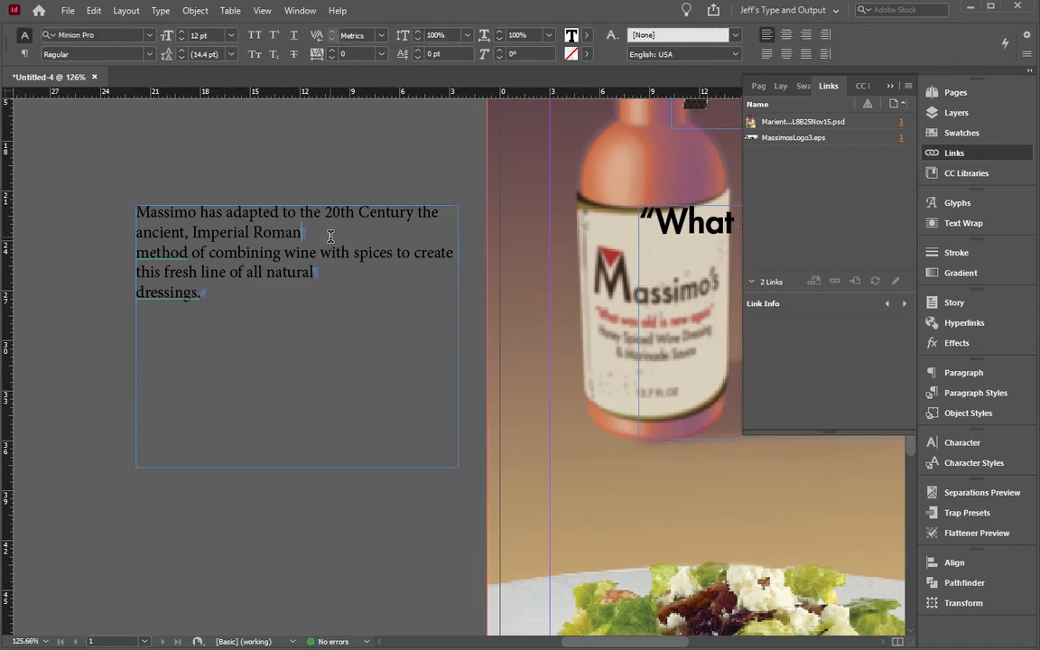
key(Delete)
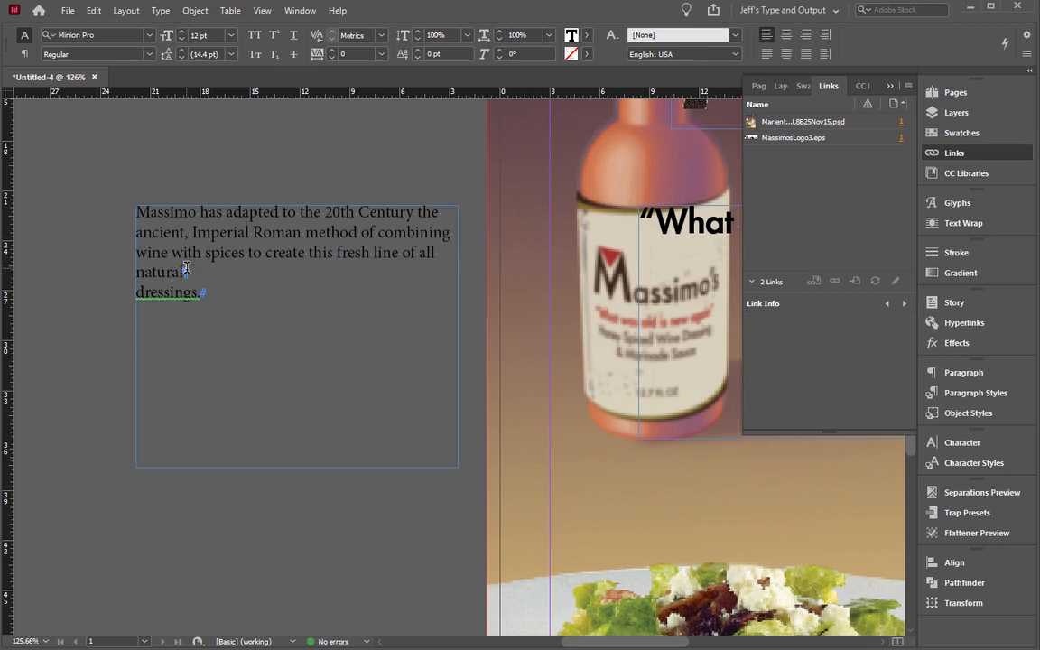
click(184, 272)
key(Delete)
key(Escape)
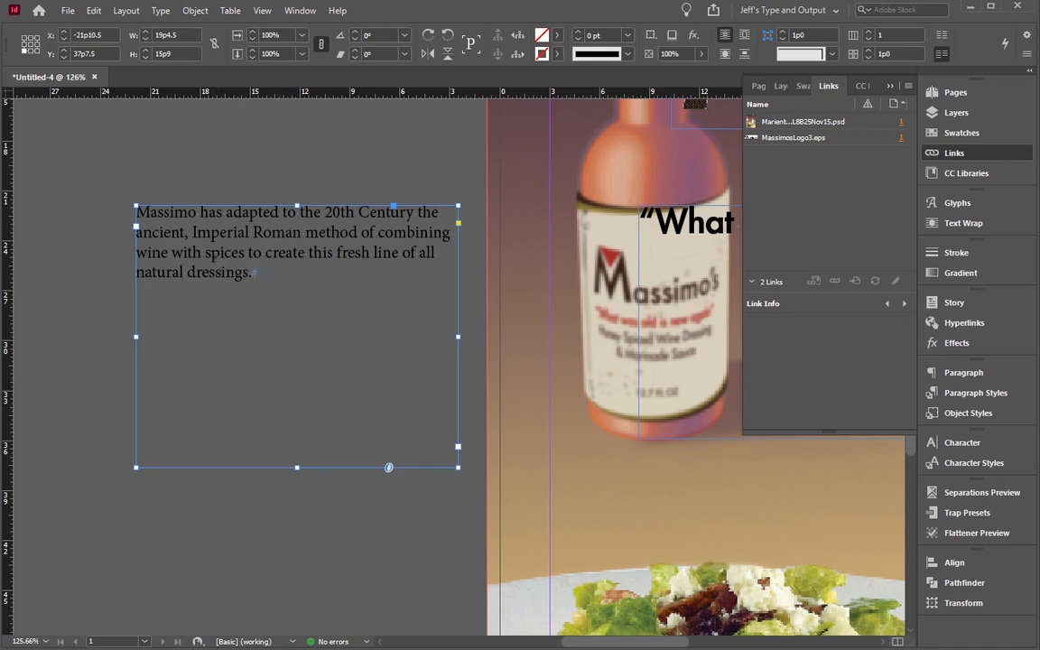
Step: Resize the ad copy frame to about 19p2.1 by 7p4.8 and move it onto the page just above the salad
drag(161, 219, 131, 207)
drag(429, 455, 426, 319)
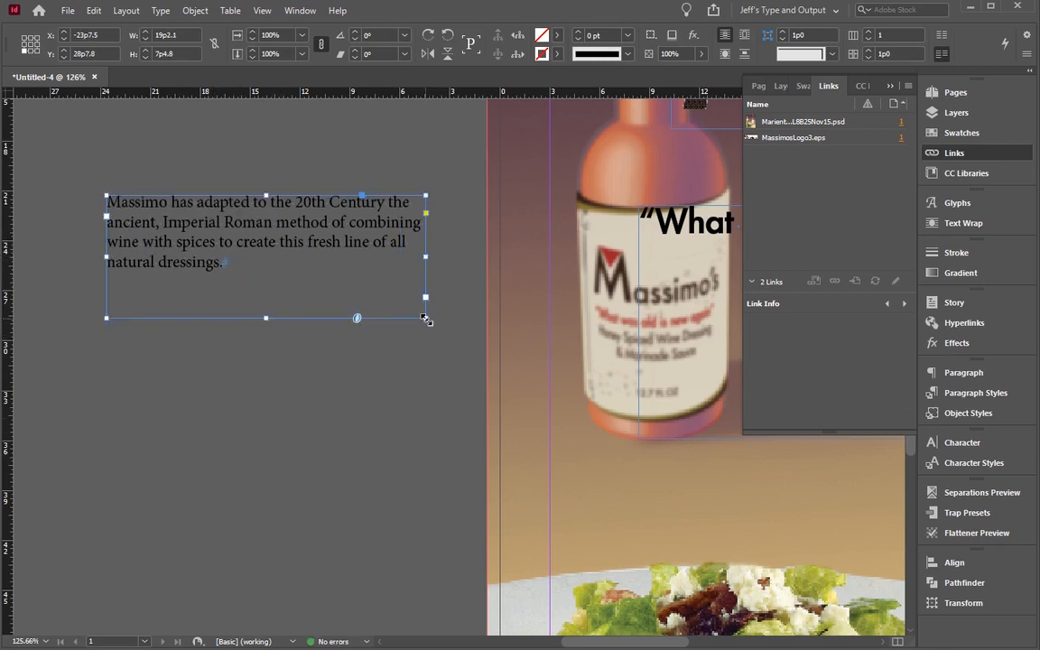
key(ctrl+0)
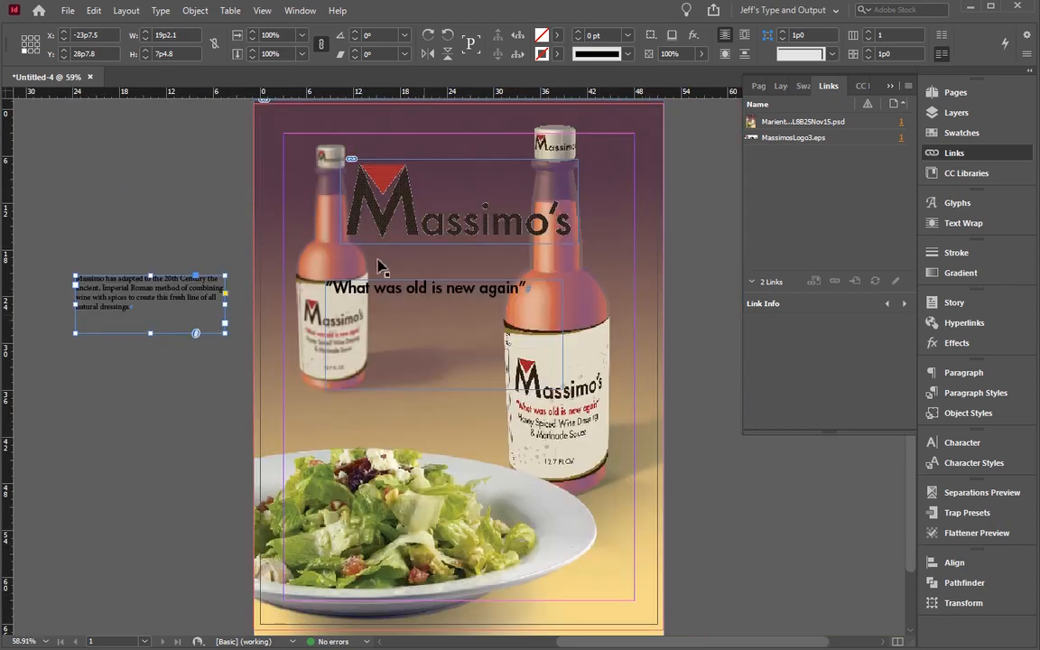
drag(83, 270, 472, 454)
Step: Set all the ad copy text to 14 pt with 18 pt leading
key(ctrl+a)
drag(211, 34, 65, 22)
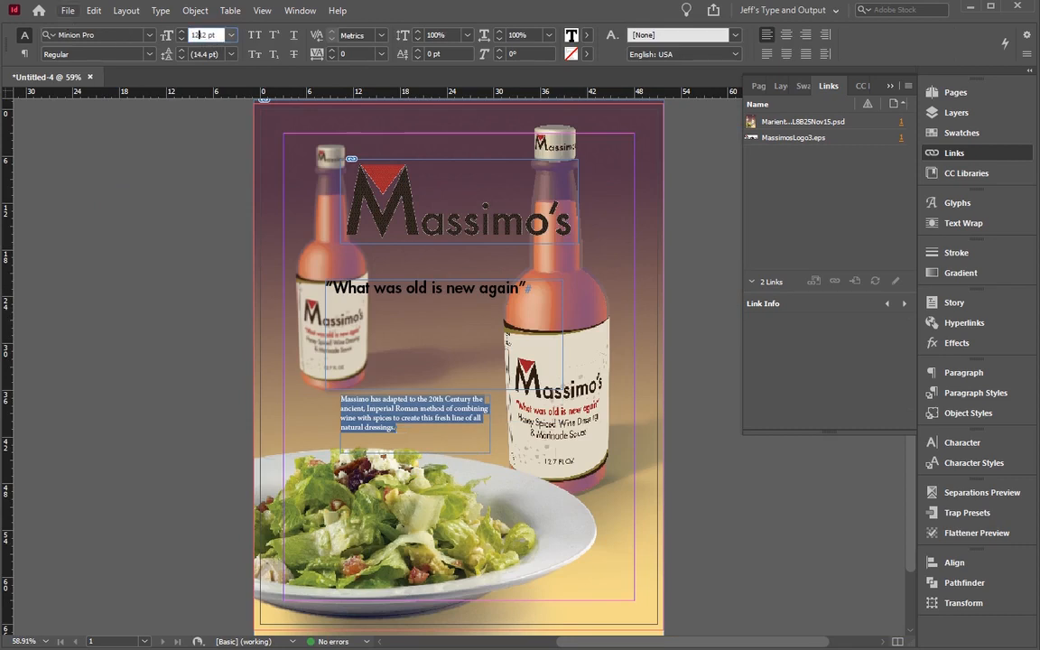
text(14pt)
key(Tab)
text(18)
key(Return)
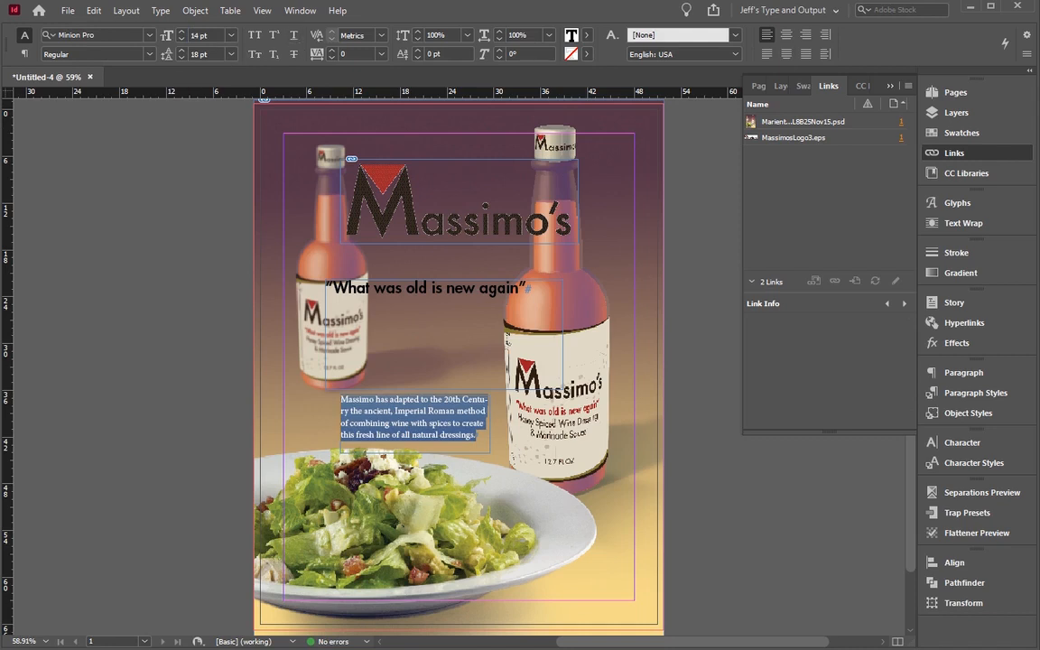
Step: Turn off hyphenation for the ad copy paragraph and center its text
click(24, 53)
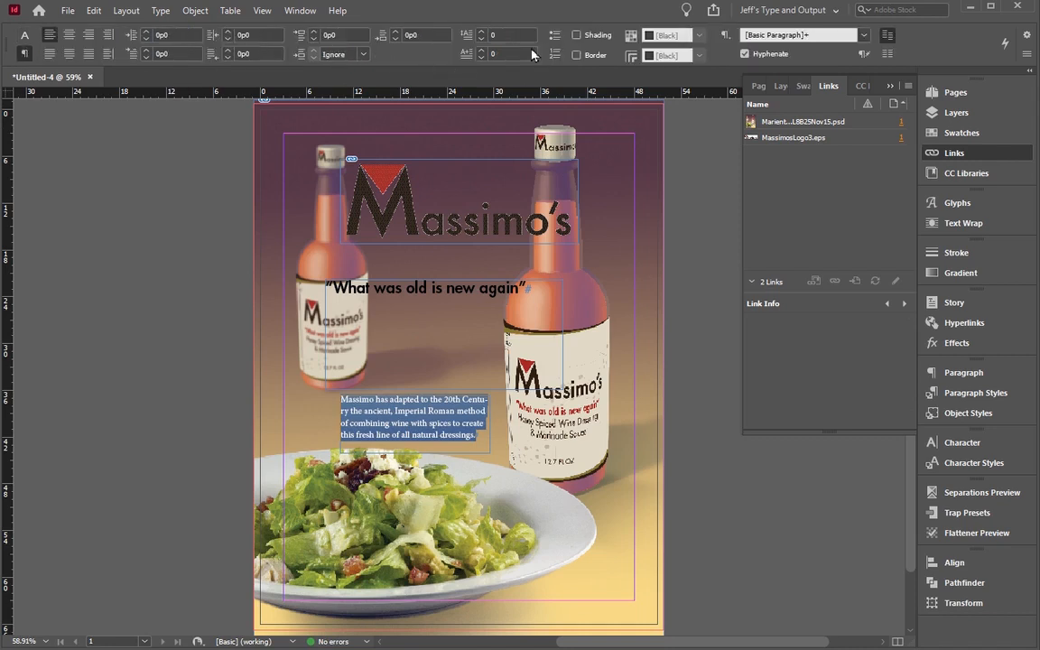
click(746, 55)
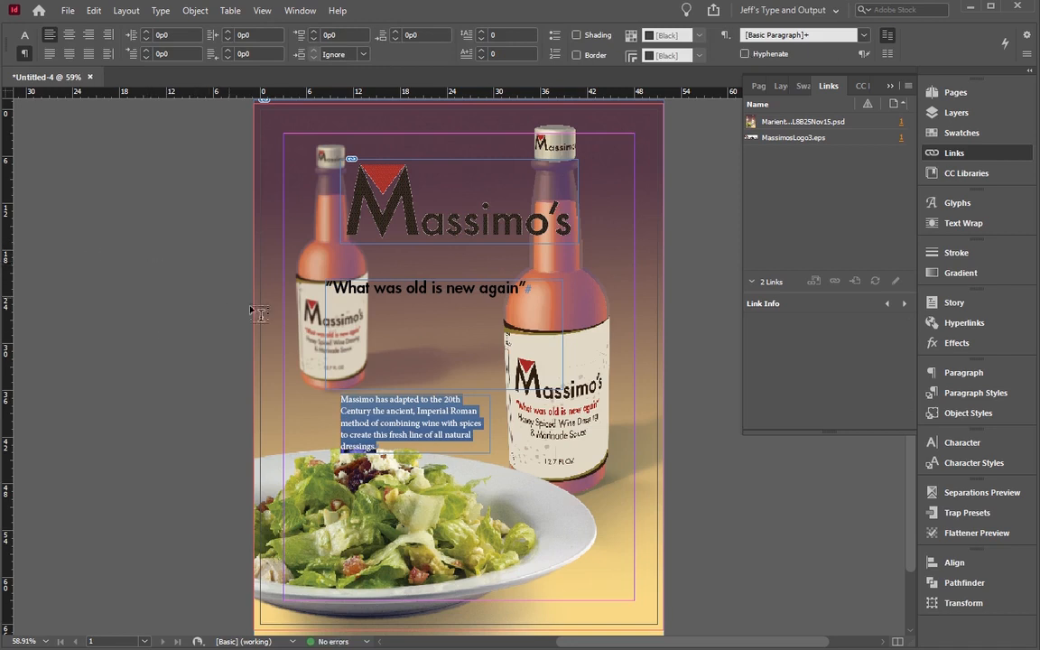
click(380, 398)
key(ctrl+shift+c)
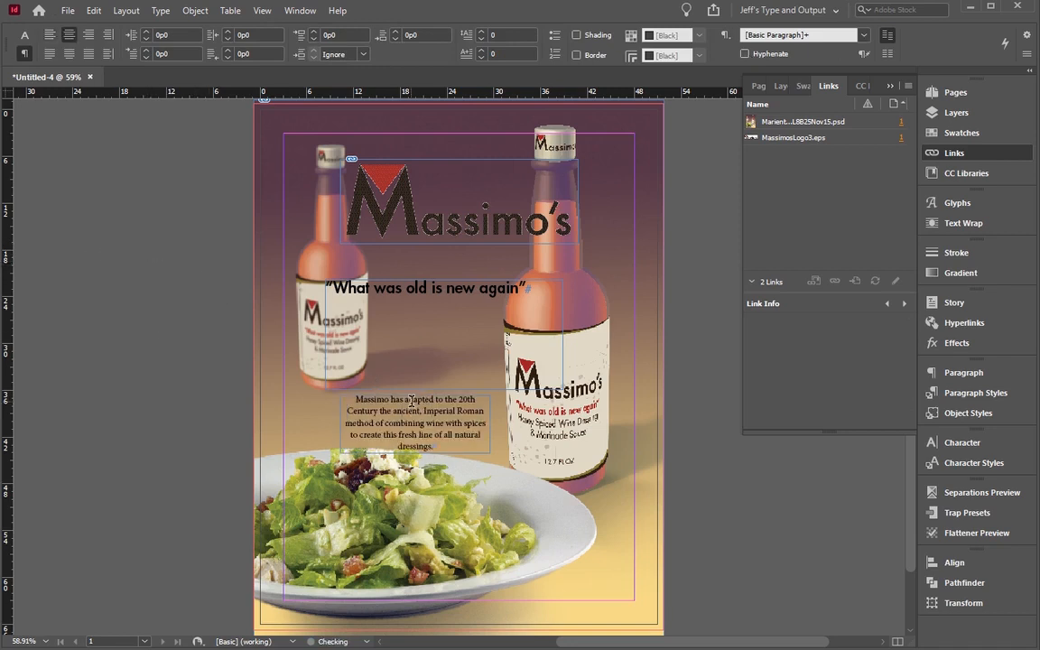
key(Escape)
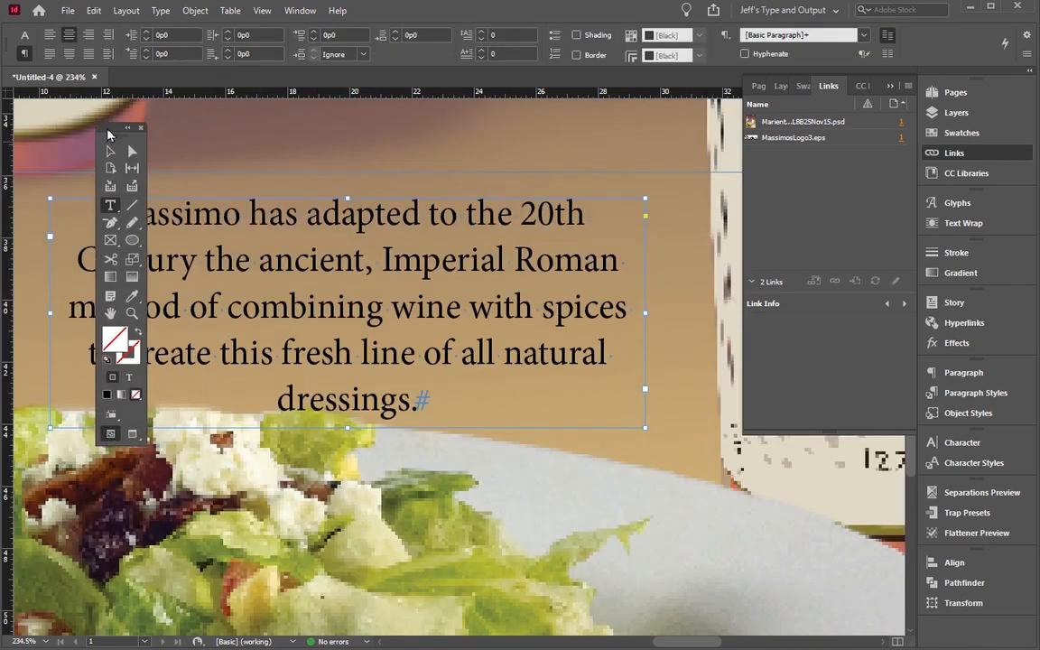
Step: Replace the space between "natural" and "dressings" in the ad copy with a nonbreaking space
drag(105, 125, 71, 114)
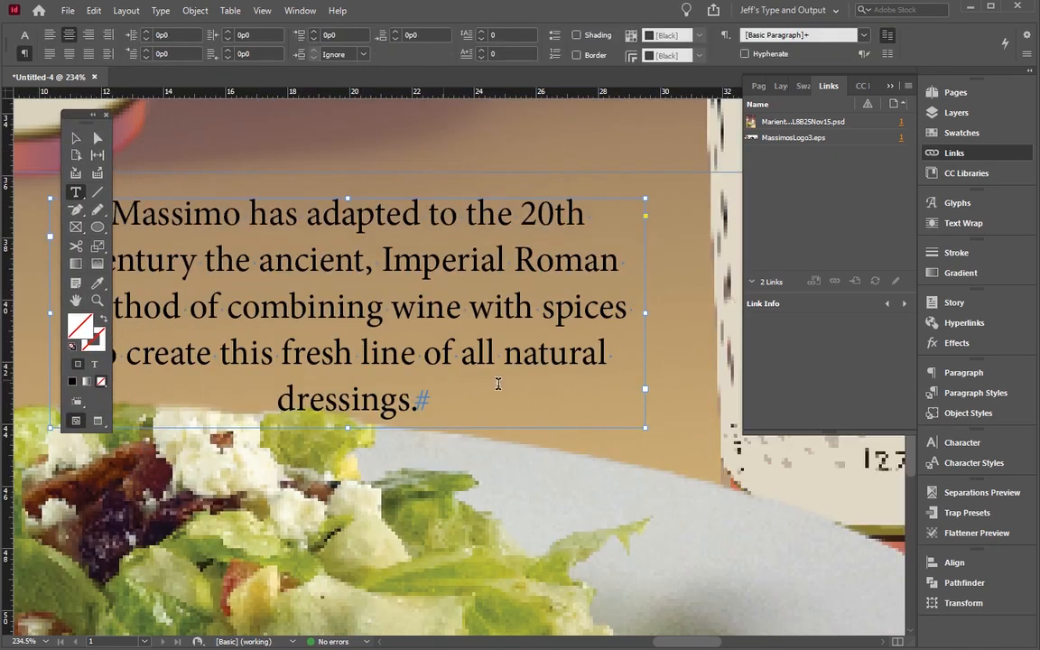
drag(617, 356, 606, 355)
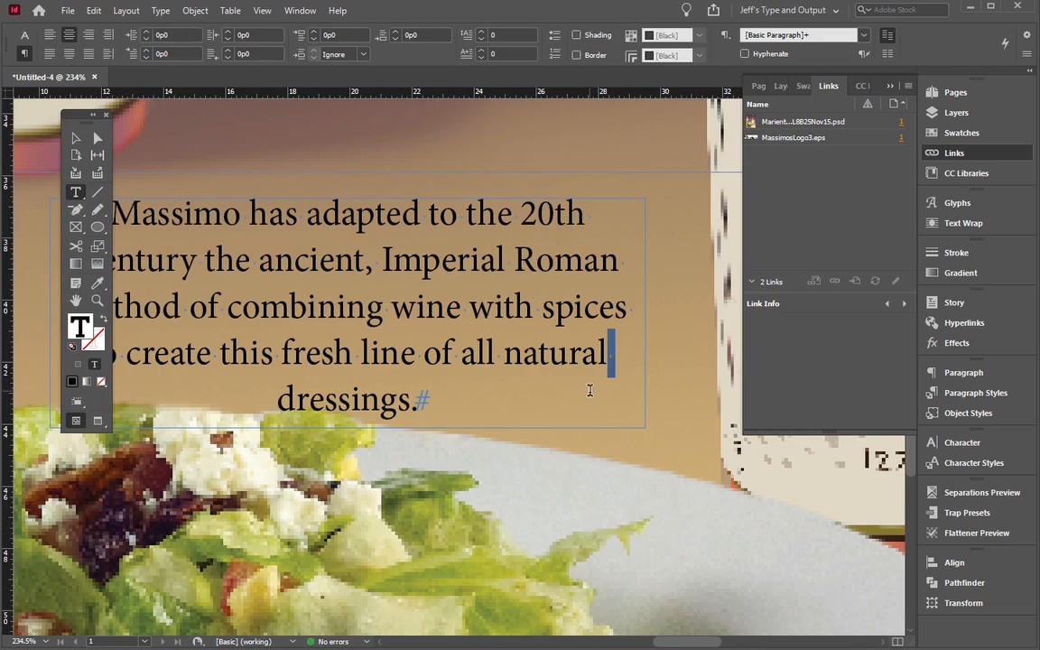
key(ctrl+alt+x)
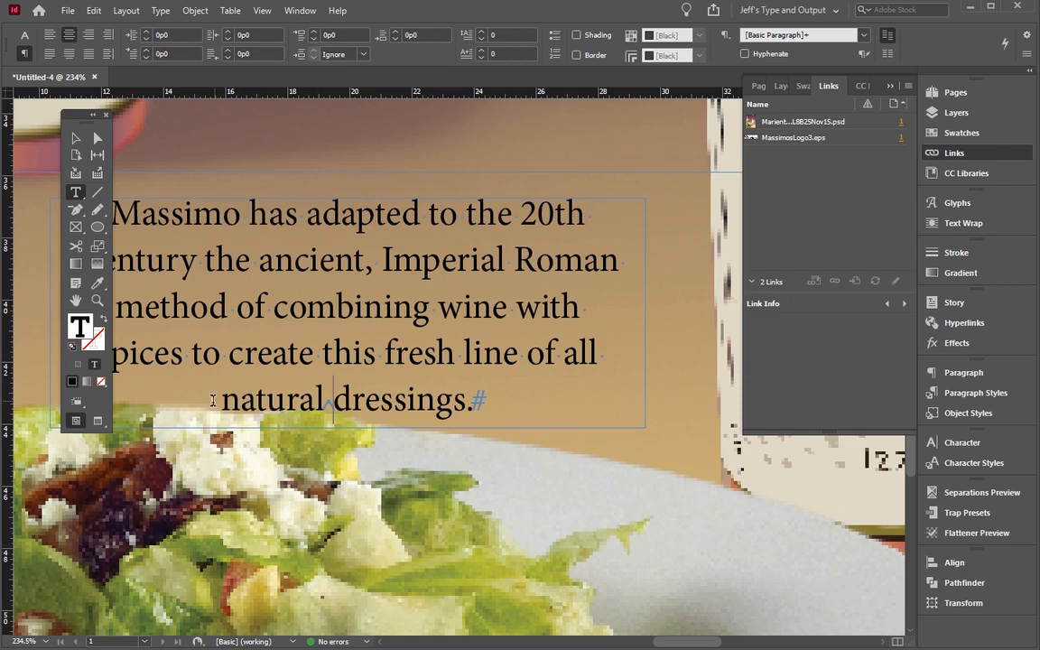
drag(220, 401, 474, 401)
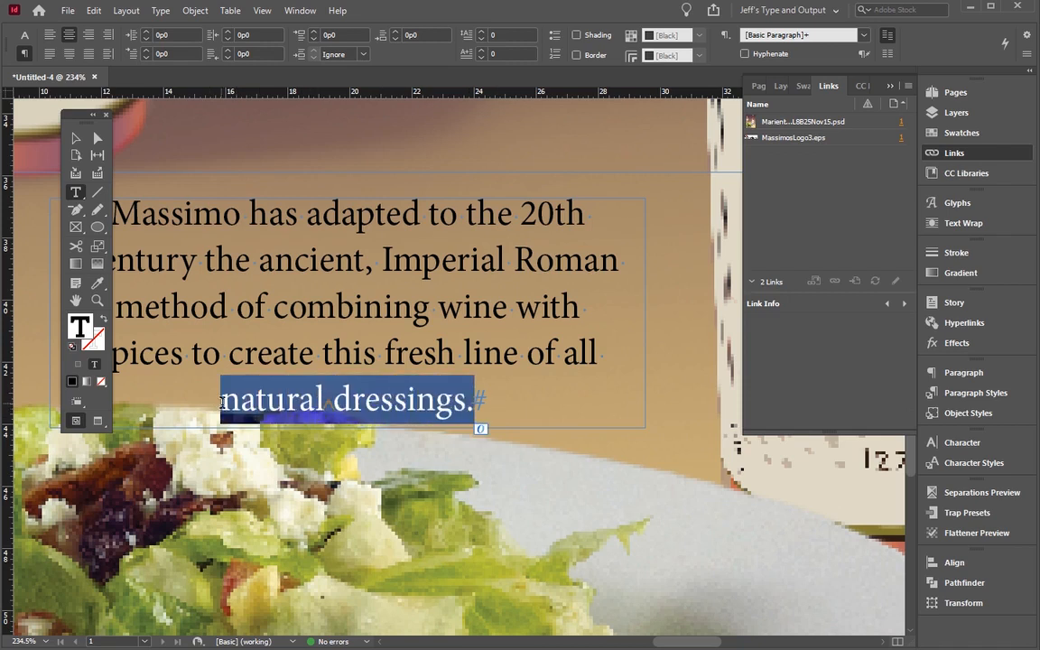
drag(240, 401, 505, 415)
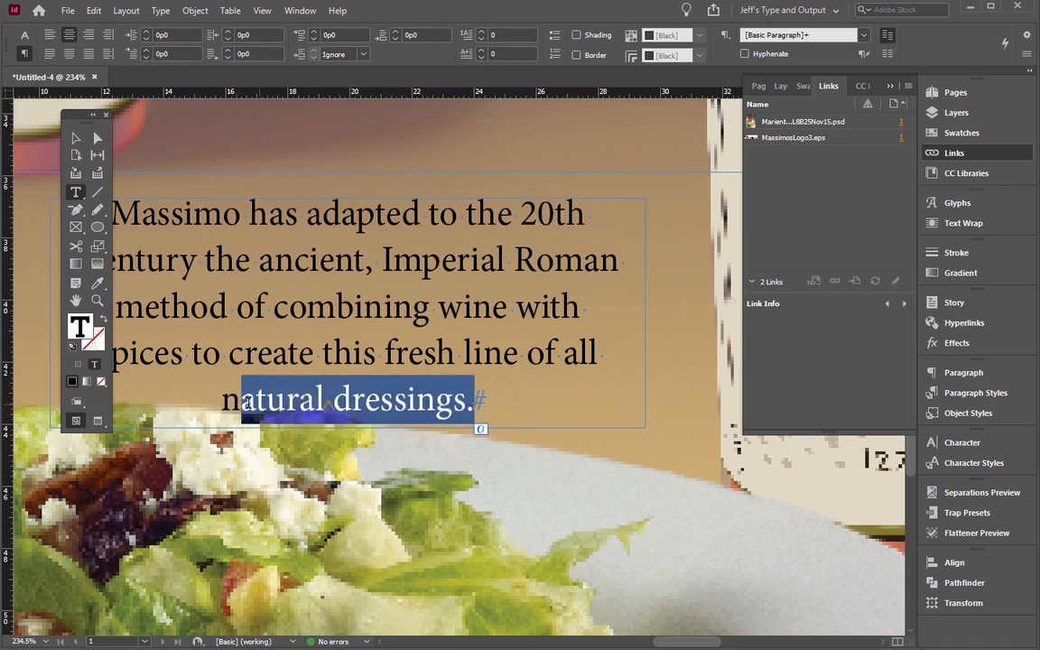
key(shift+Left)
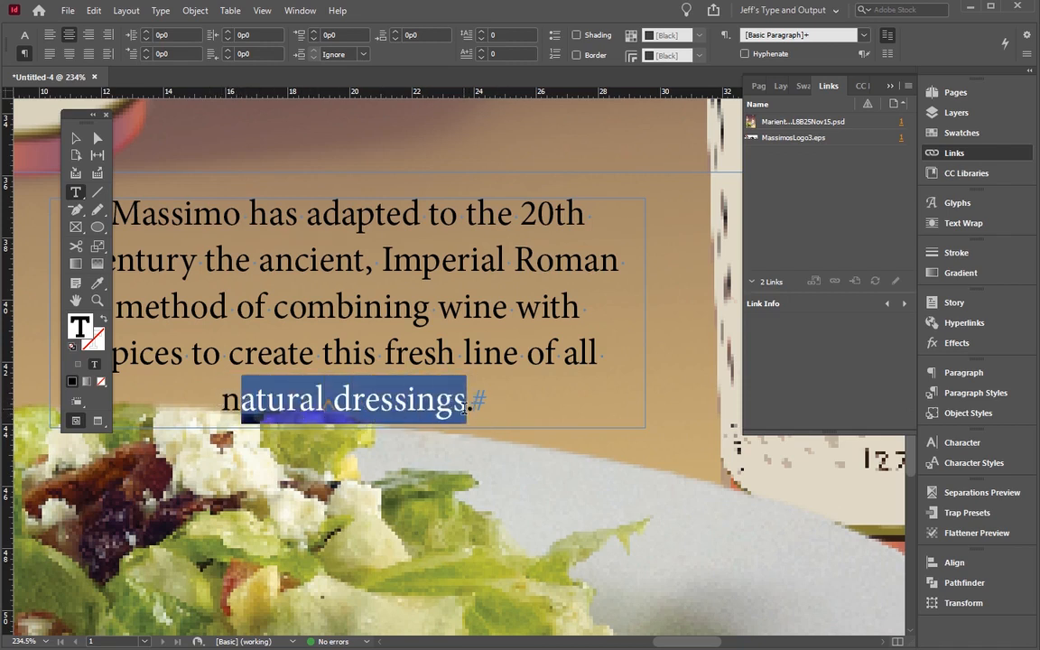
click(316, 401)
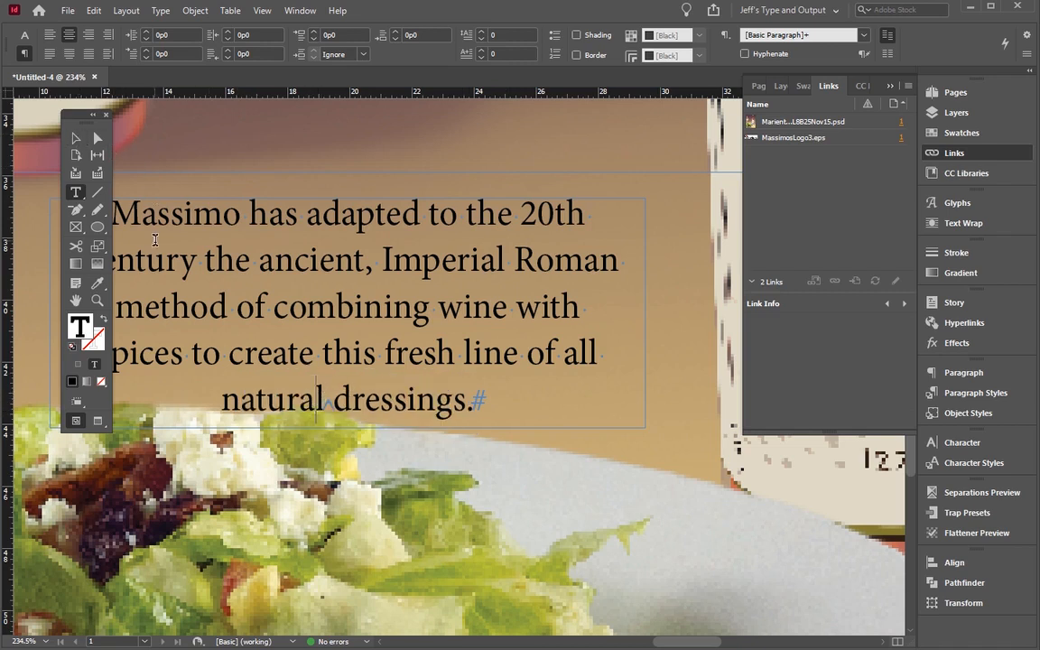
Step: Move the ad copy frame slightly down and to the right, to about X 11p6 and Y 45p0
key(ctrl+minus)
key(ctrl+minus)
key(ctrl+minus)
key(ctrl+minus)
key(ctrl+minus)
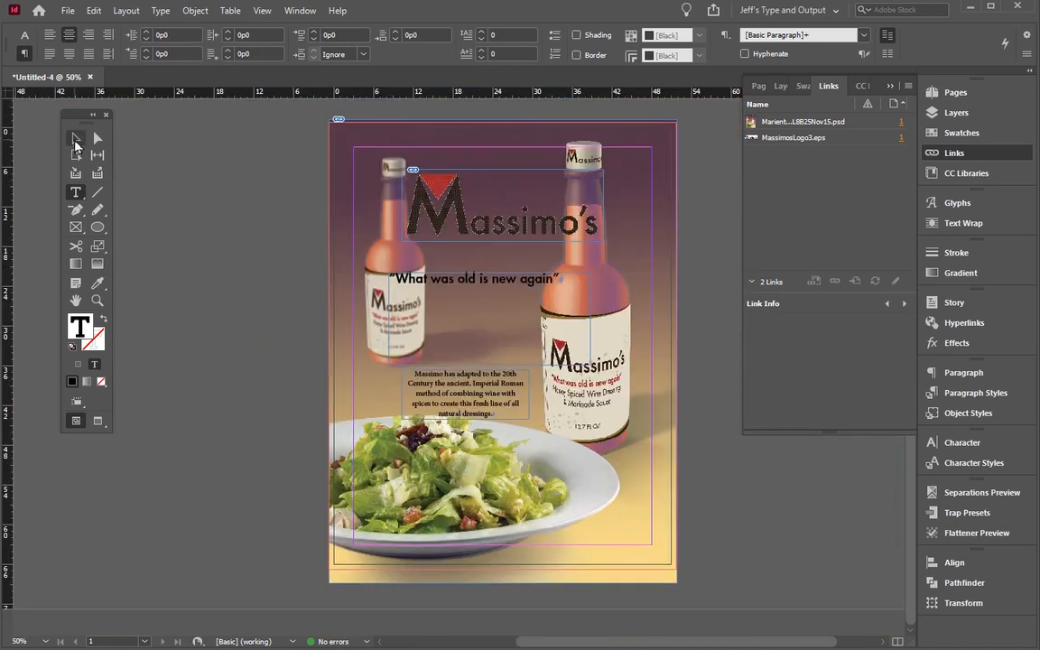
click(76, 137)
drag(464, 394, 473, 401)
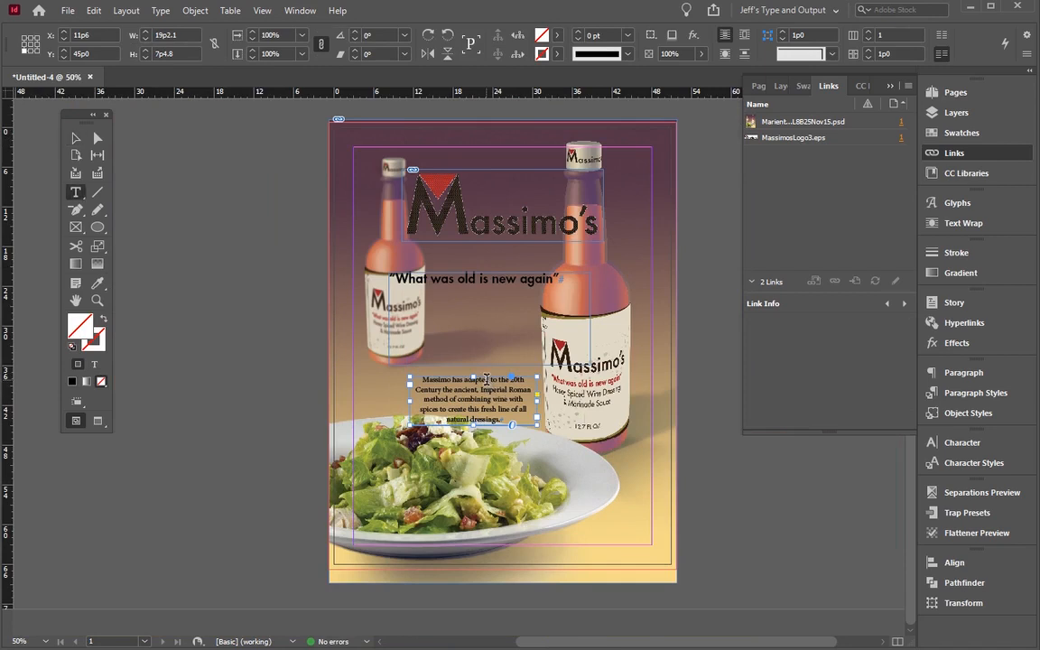
Step: Copy the whole ad copy text and paste it as a new paragraph below the tagline in the tagline's frame
double_click(487, 387)
key(ctrl+a)
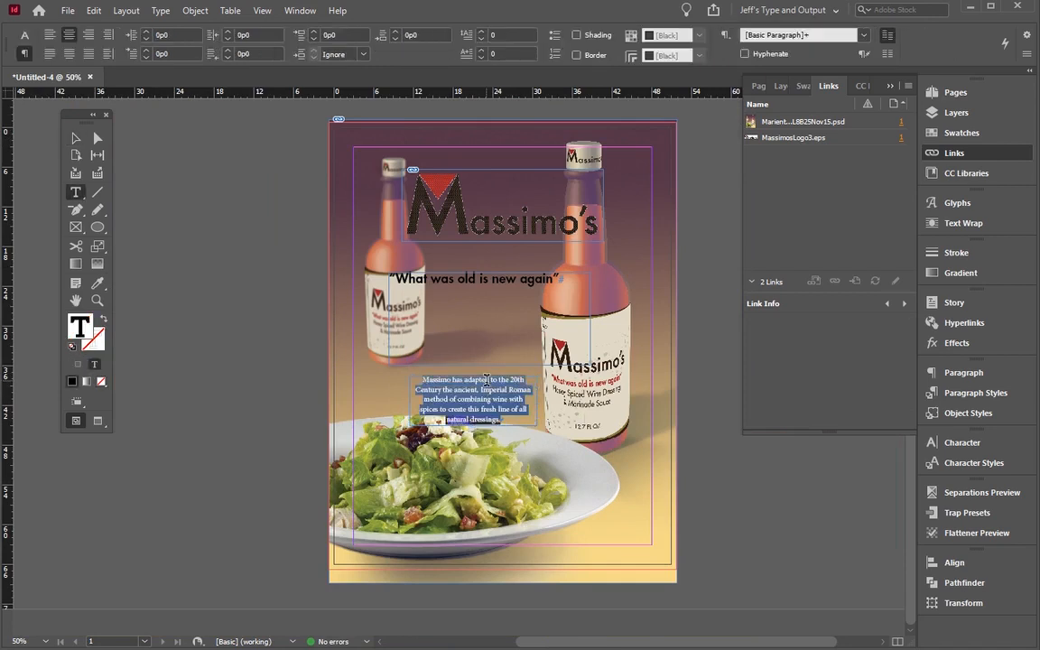
click(561, 276)
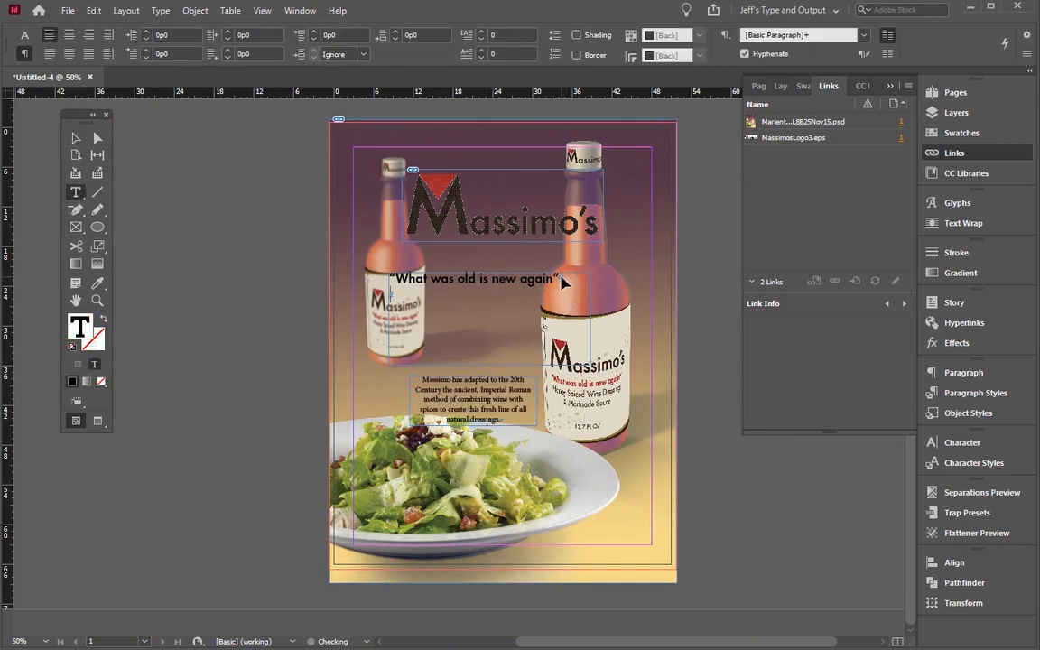
key(Return)
key(ctrl+v)
click(76, 138)
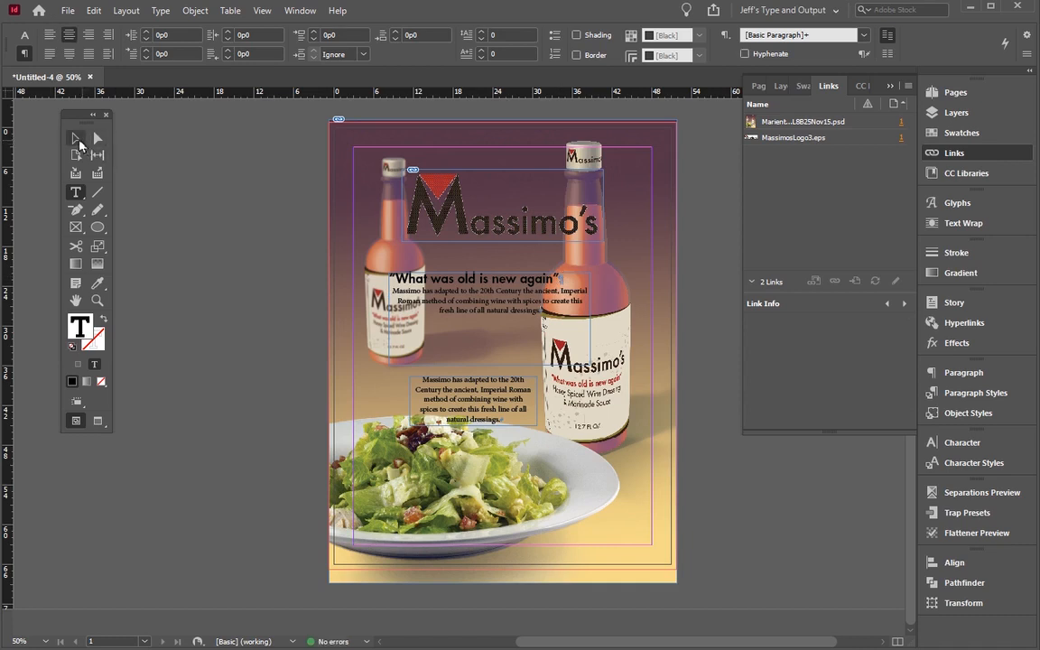
Step: Move the separate ad copy frame off the page to the left, and lower and narrow the combined text frame above the salad
drag(415, 384, 116, 463)
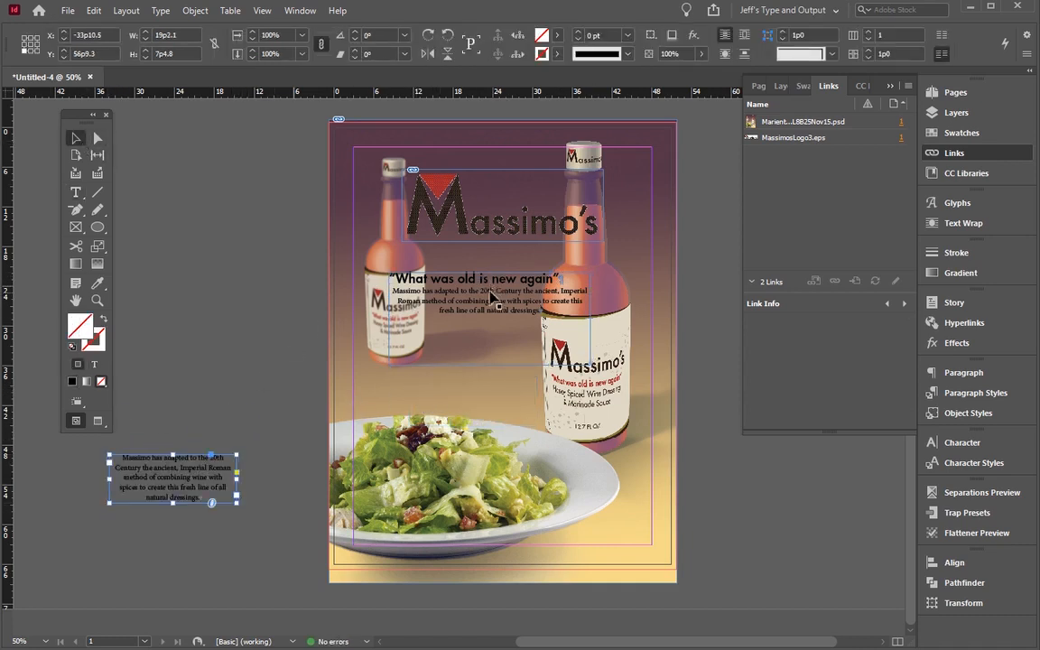
drag(493, 295, 486, 368)
drag(585, 438, 541, 438)
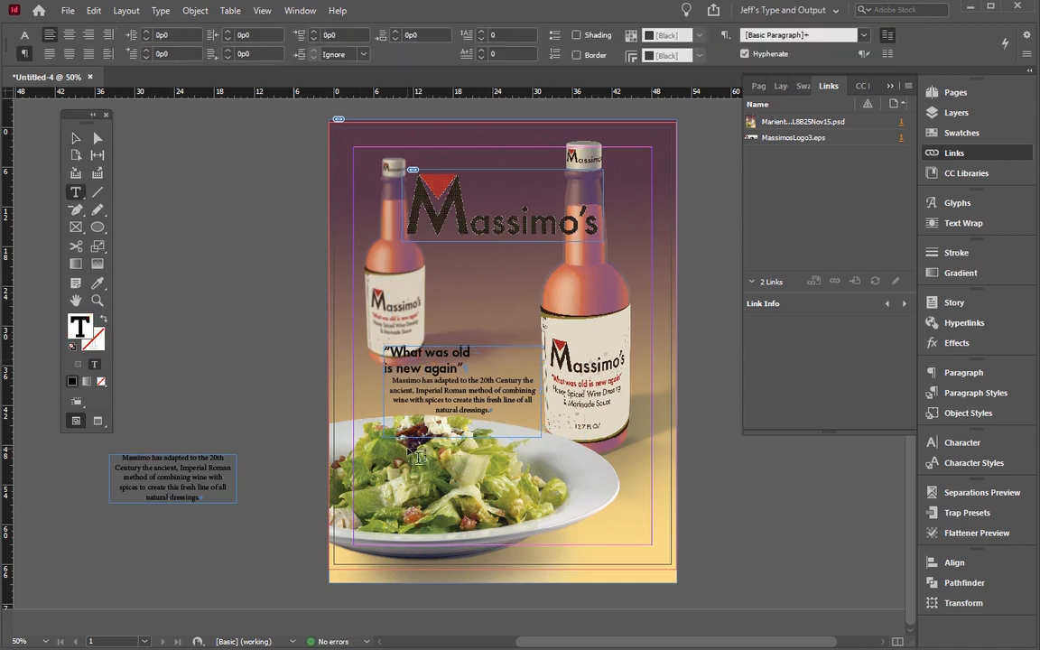
key(ctrl+z)
Step: Widen the combined text frame to about 26p0 and move it to about X 5p1.5 and Y 50p0
click(75, 138)
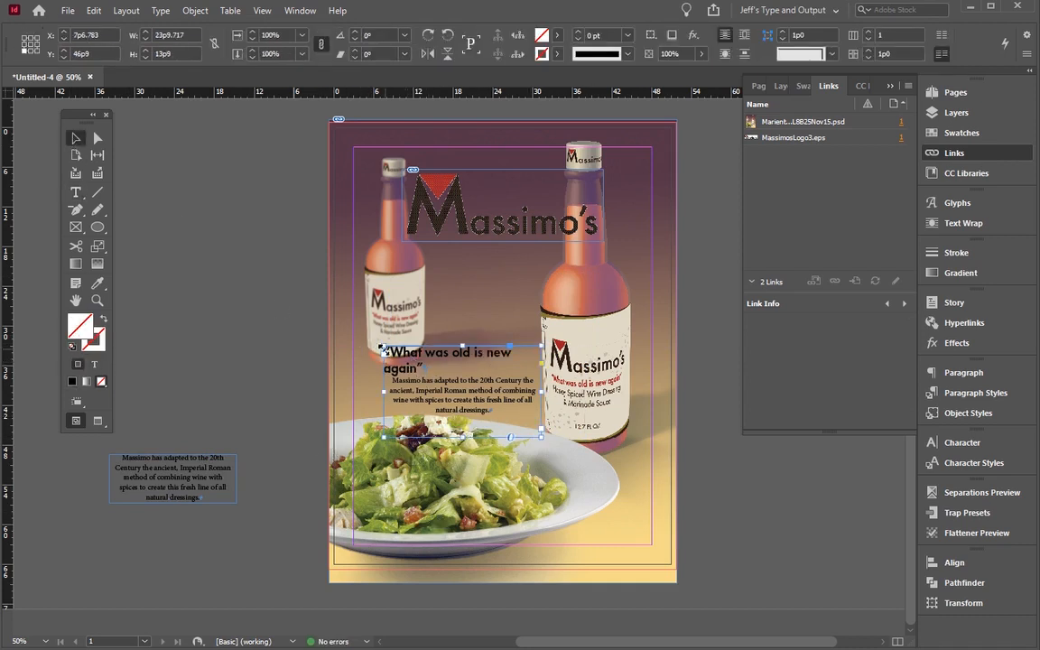
drag(384, 390, 370, 392)
drag(437, 371, 435, 392)
Step: Set the space after the tagline paragraph to 0p4
double_click(457, 372)
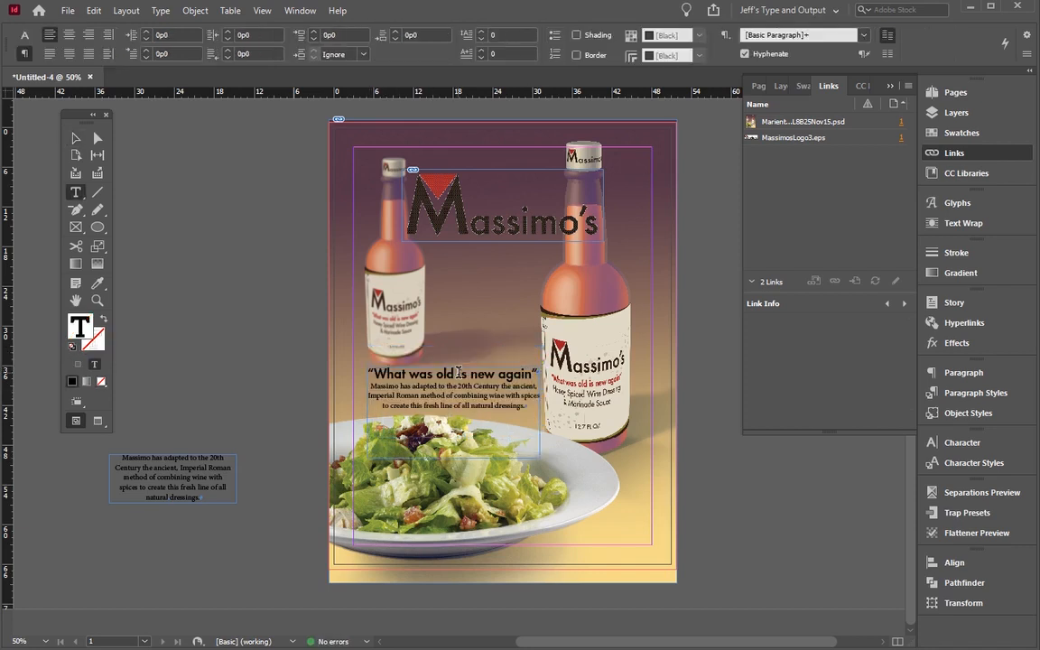
triple_click(460, 377)
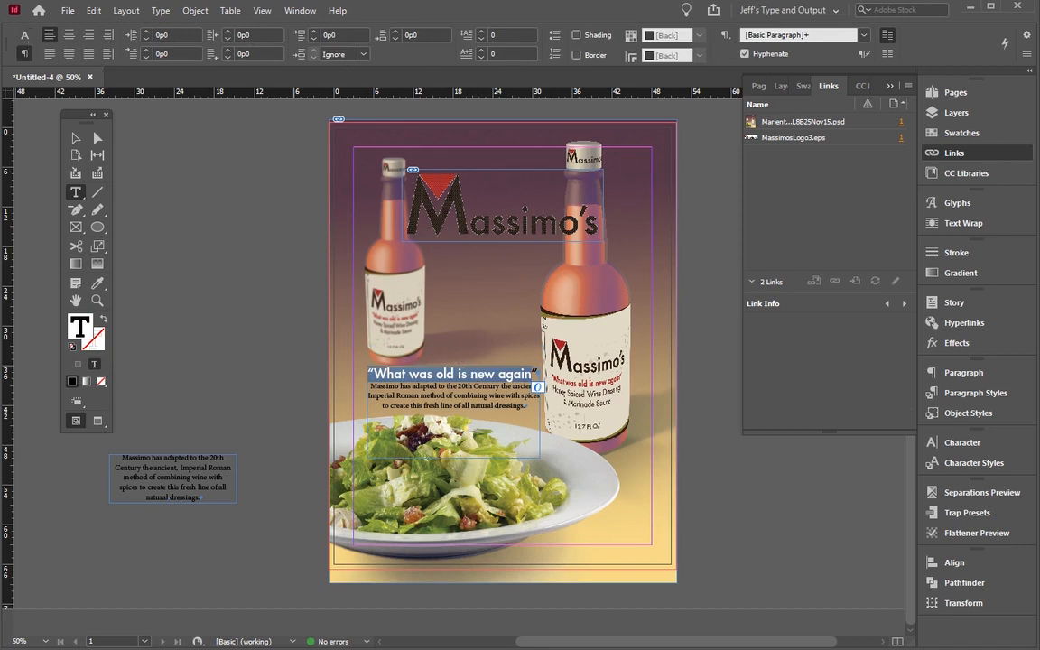
click(396, 36)
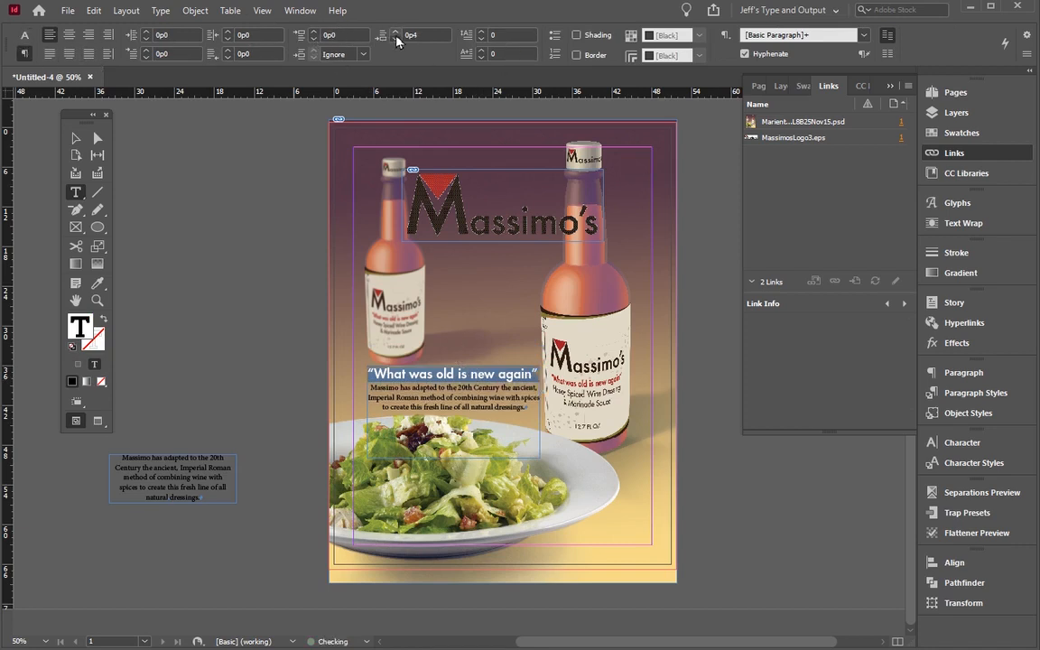
key(Escape)
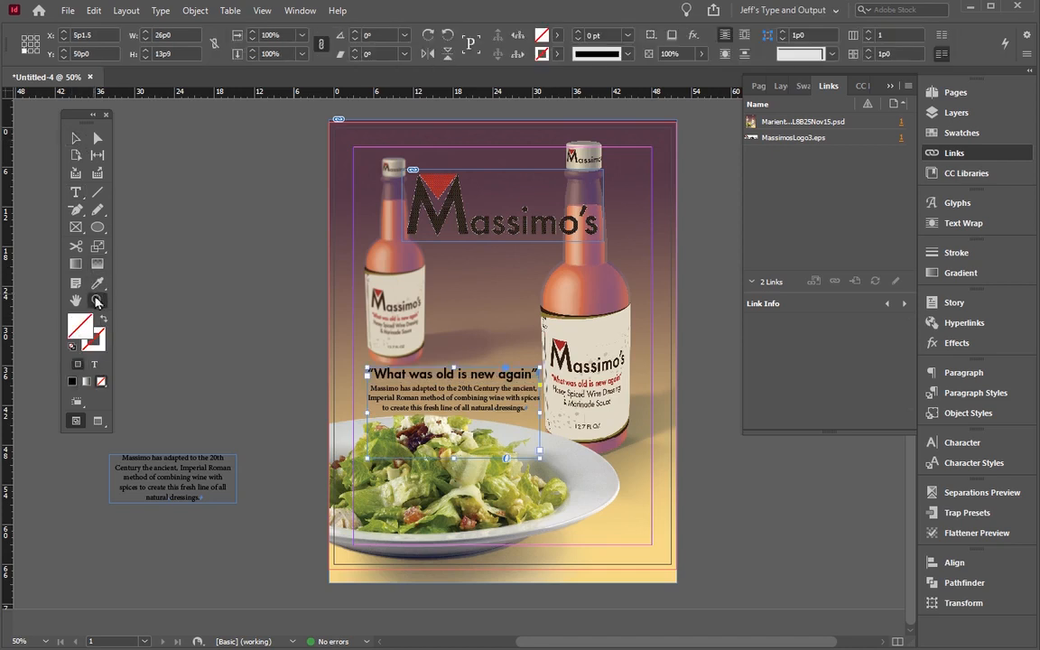
Step: Examine the font size and leading of the tagline and of the ad copy below it
drag(422, 345, 537, 440)
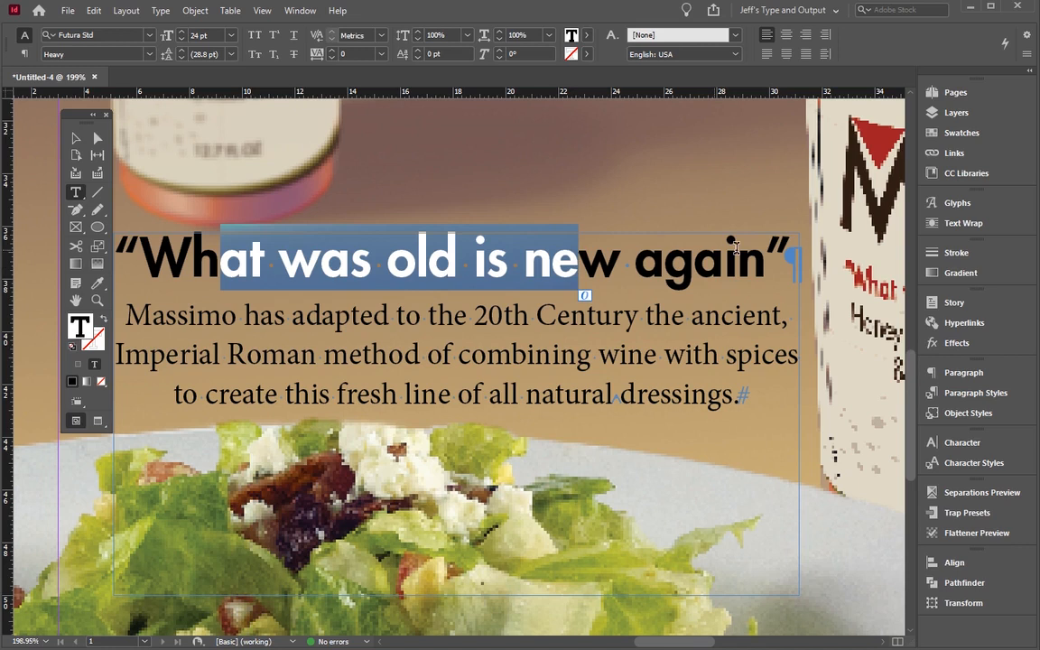
drag(265, 323, 439, 397)
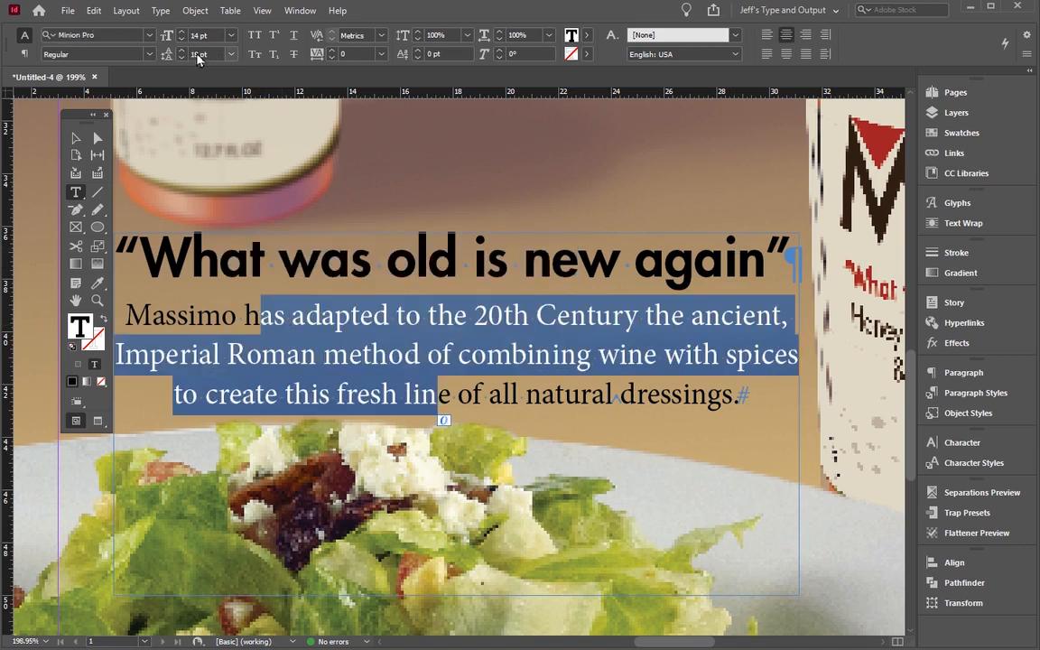
click(400, 379)
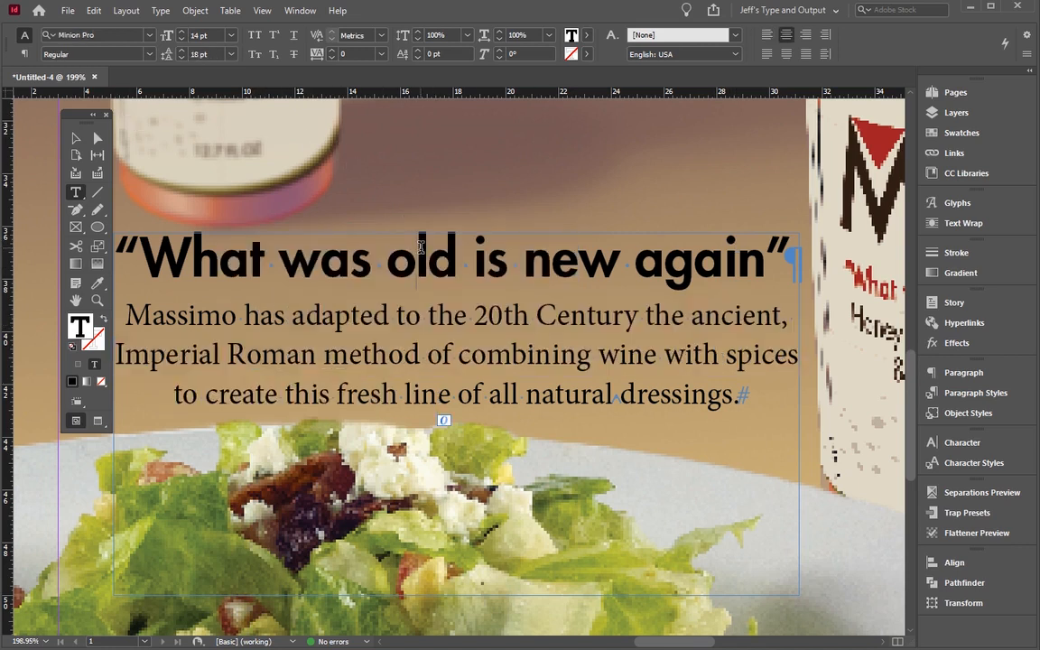
drag(177, 315, 526, 388)
click(427, 226)
Step: Remove the space after the tagline paragraph and turn off All Caps on "the ancie" in the ad copy
drag(461, 260, 621, 259)
click(25, 54)
click(700, 290)
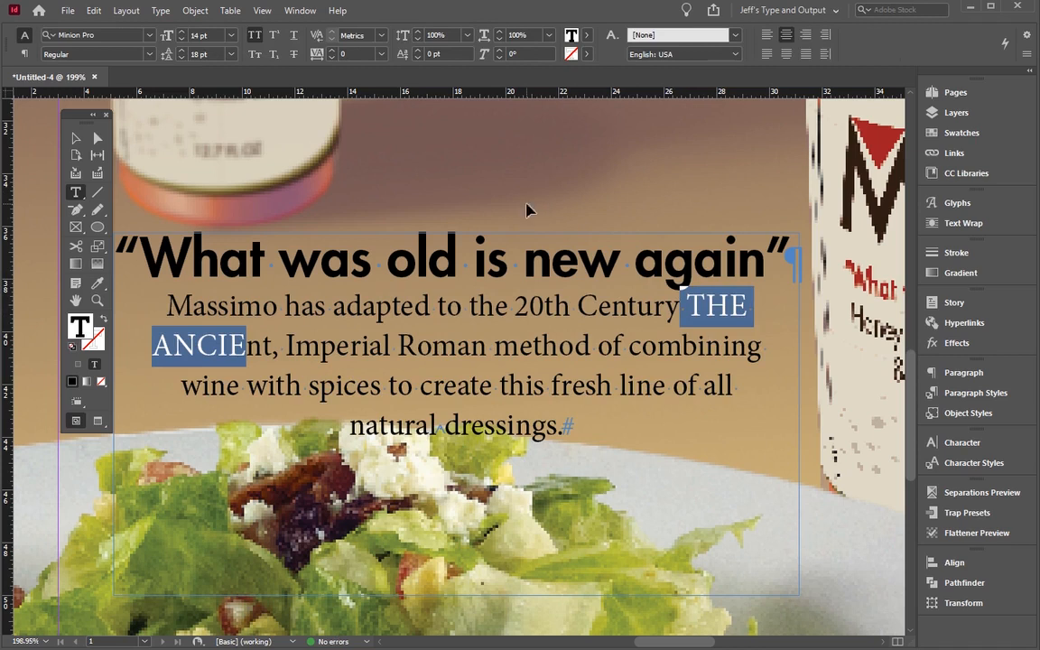
key(ctrl+shift+k)
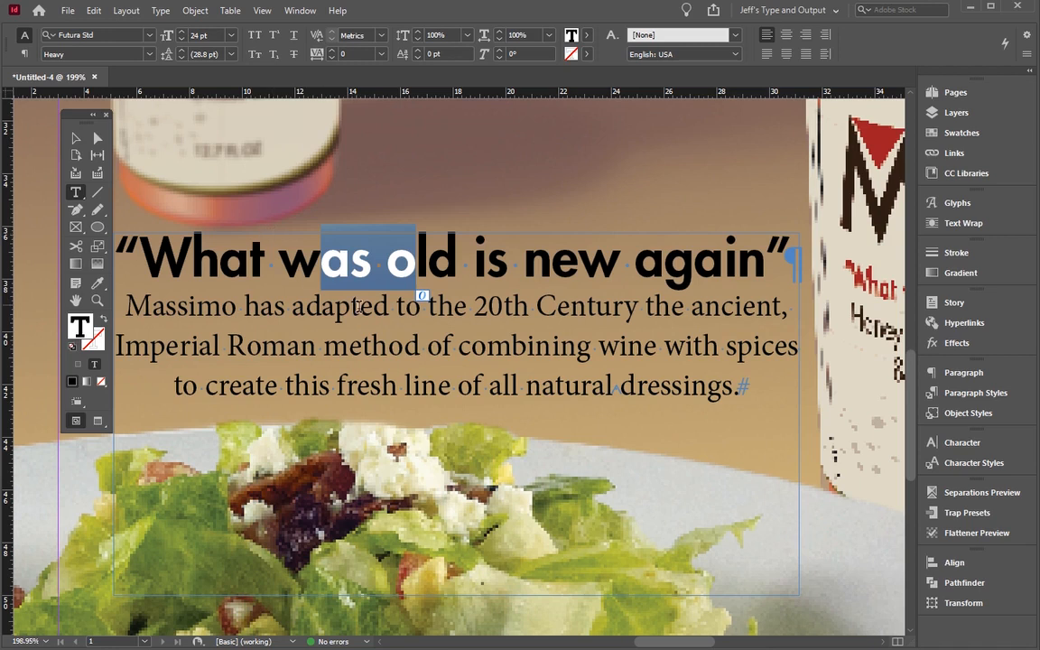
Step: Compare the font, size and leading of the tagline with those of the ad copy beneath it
drag(360, 308, 276, 312)
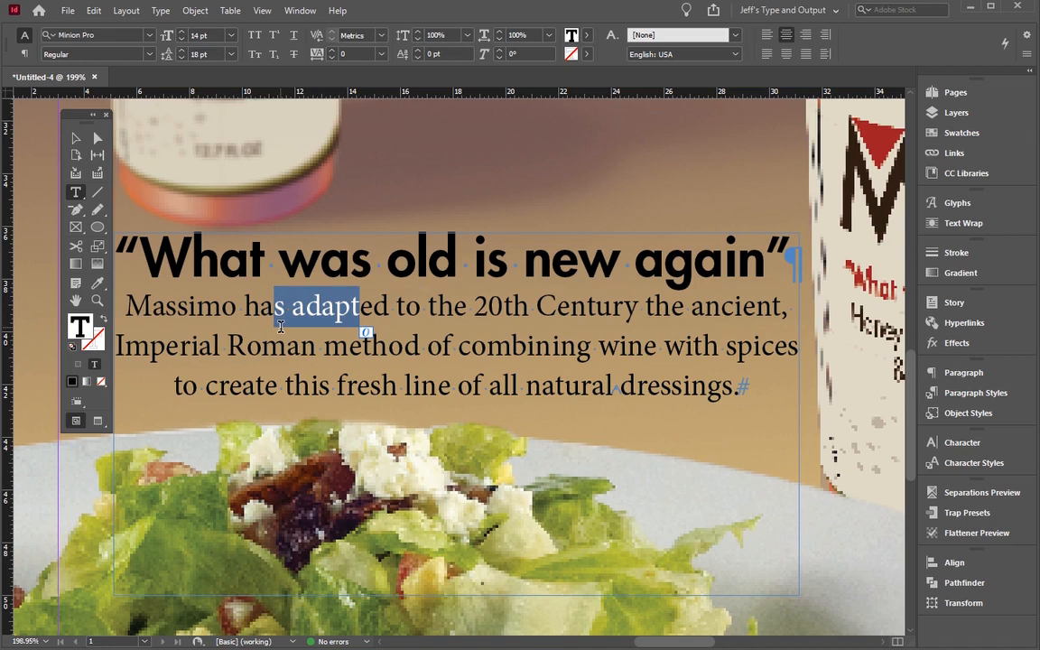
drag(490, 264, 349, 263)
drag(360, 310, 232, 308)
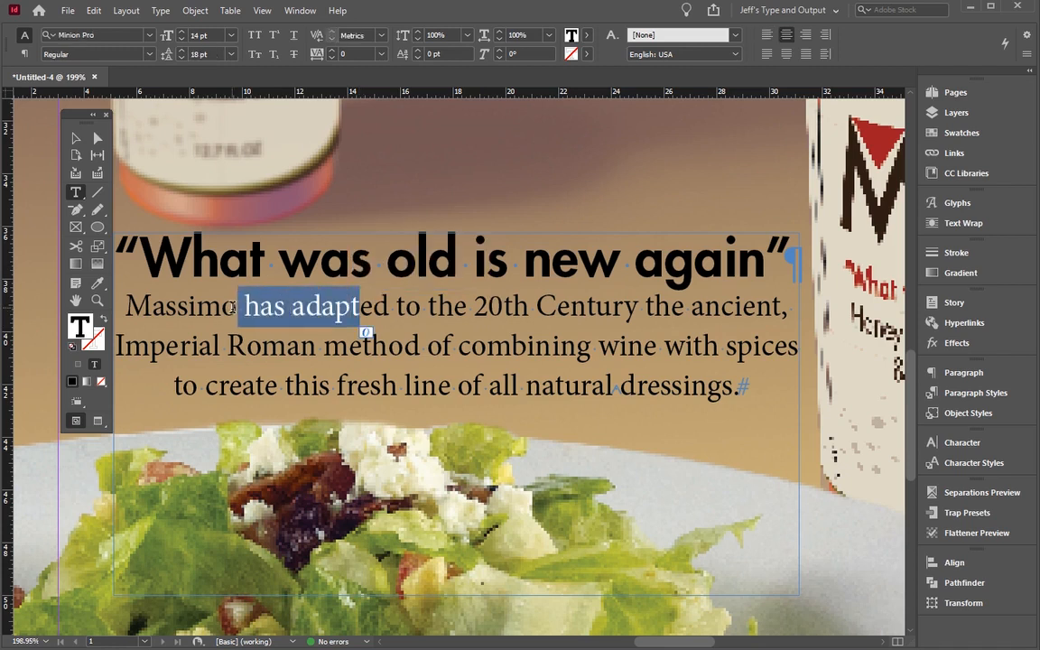
drag(350, 264, 489, 266)
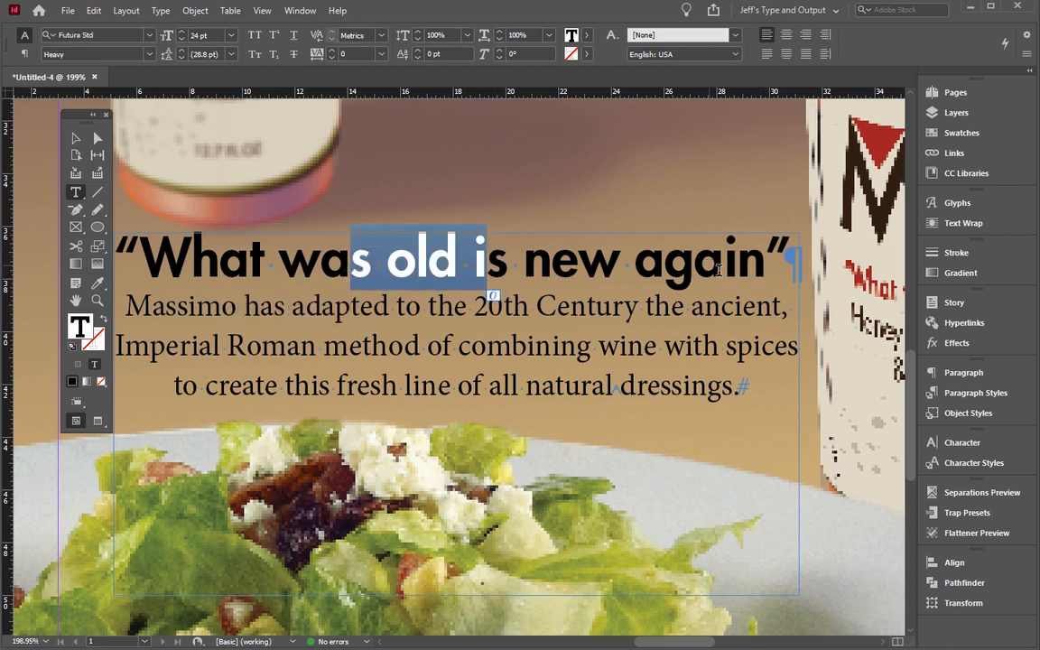
drag(636, 262, 692, 264)
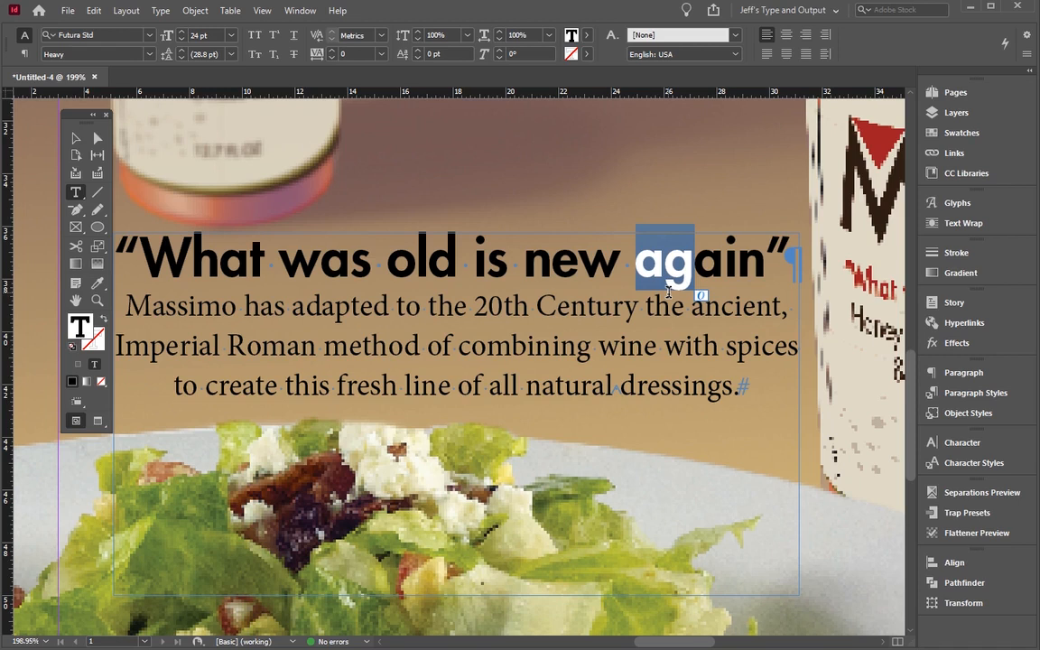
key(ctrl+0)
key(Escape)
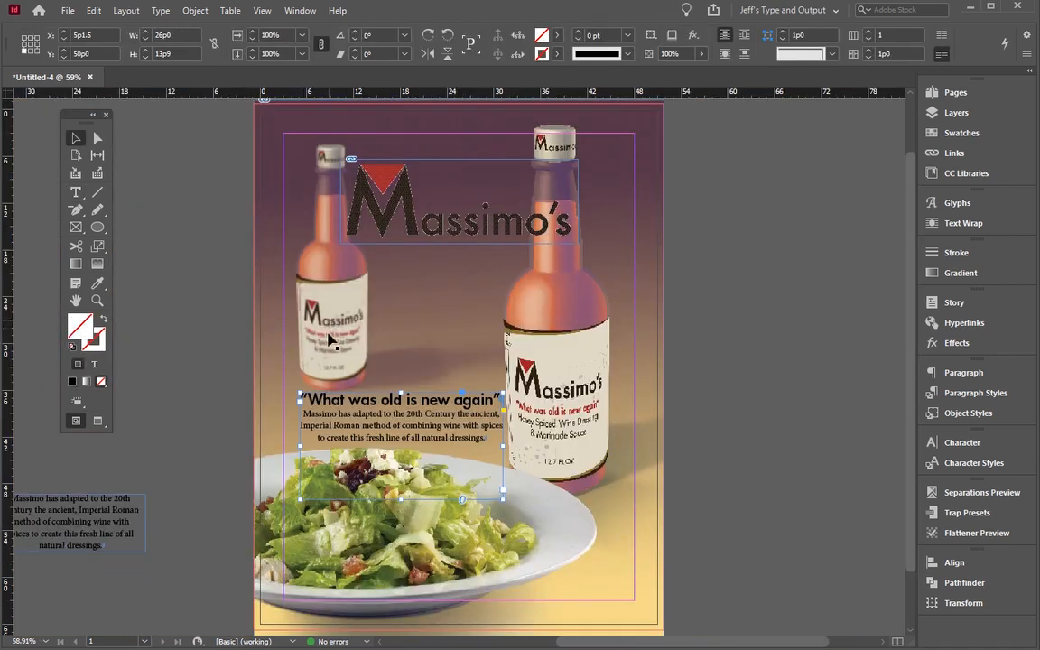
Step: Hide the Group 1 layer of the placed background photo, the large right-hand bottle, through its object layer options
click(414, 341)
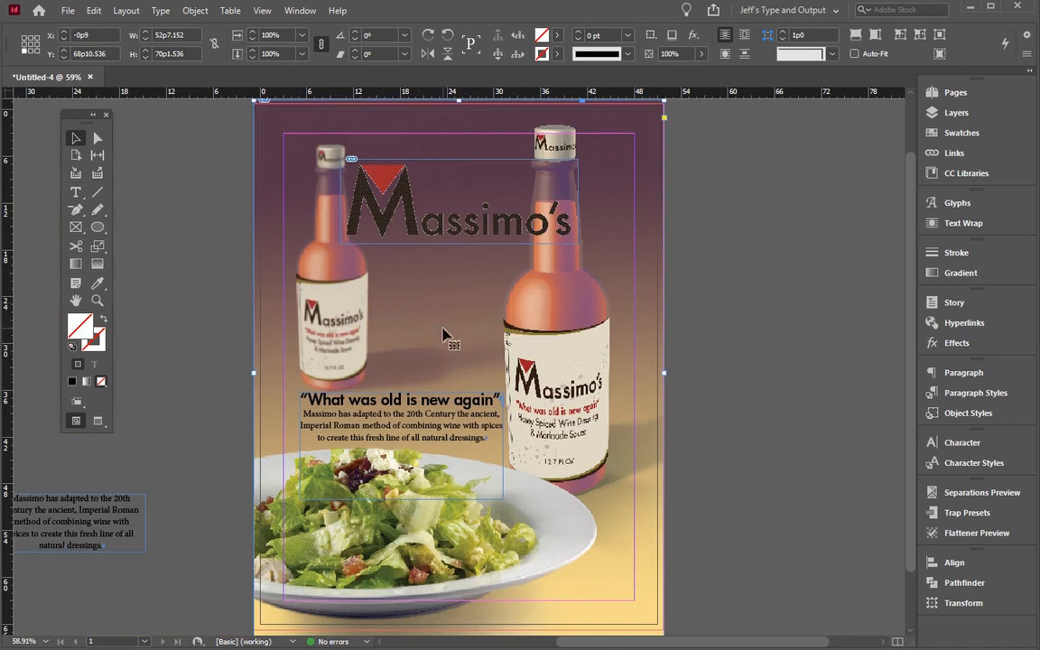
right_click(454, 336)
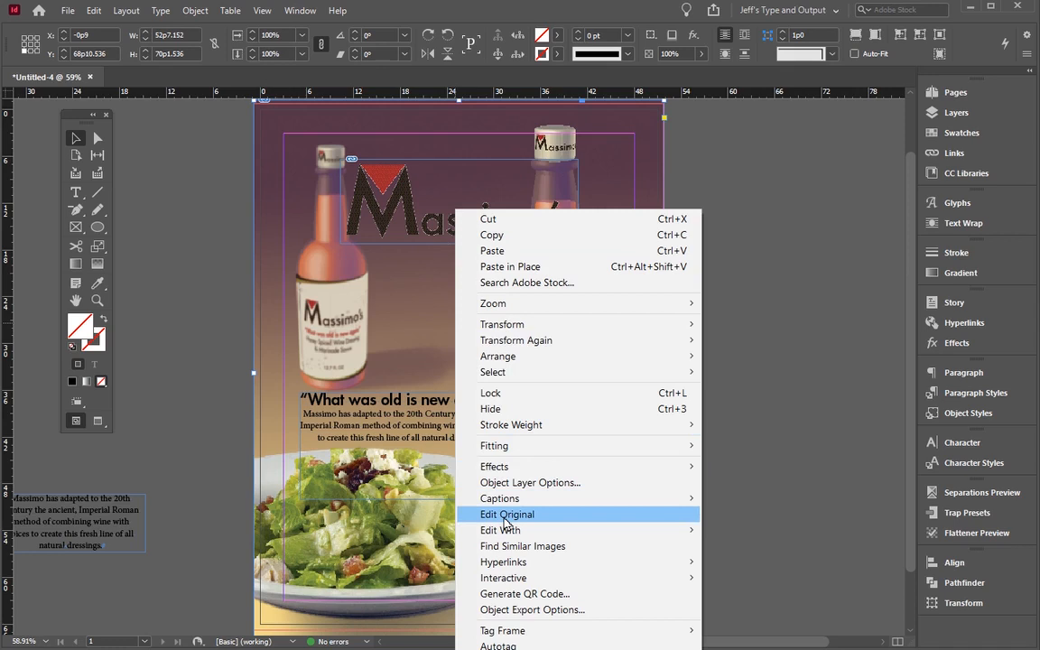
mouse_move(495, 532)
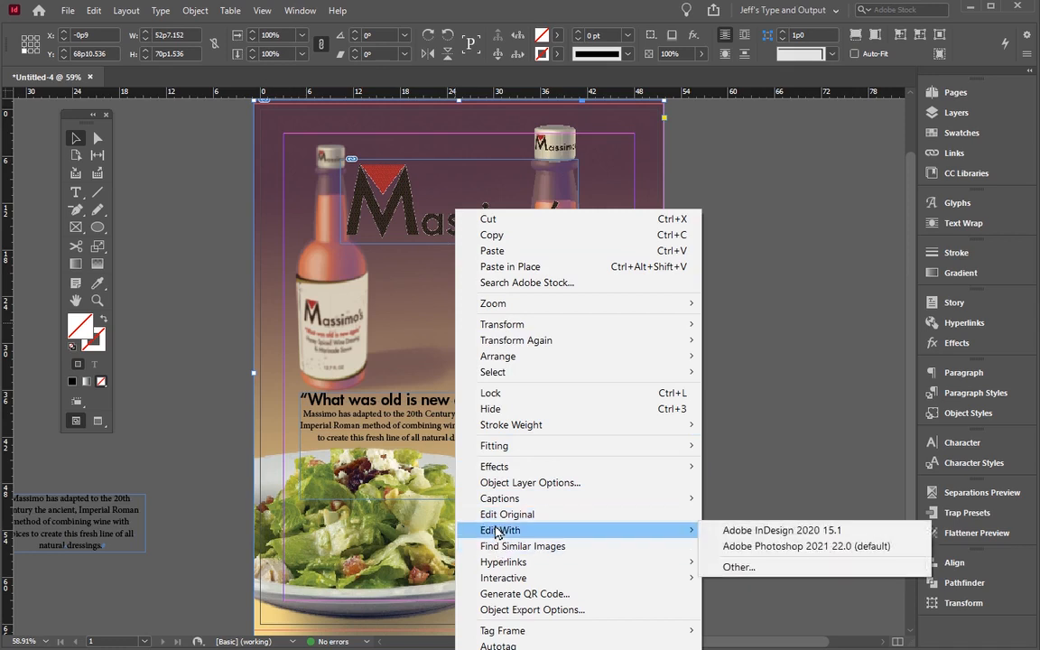
click(760, 547)
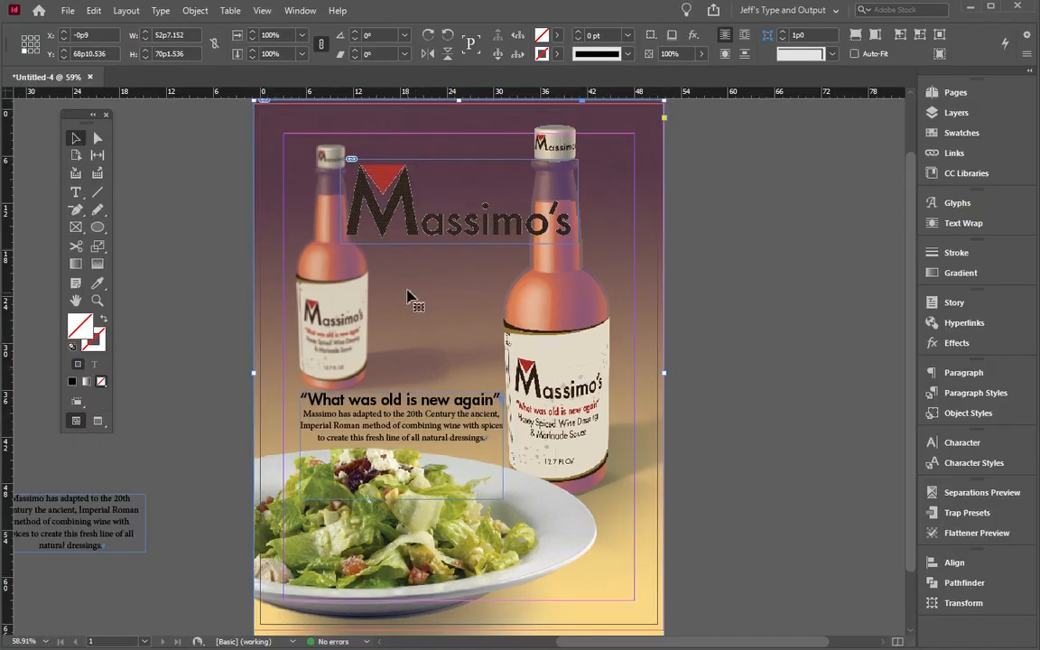
right_click(440, 303)
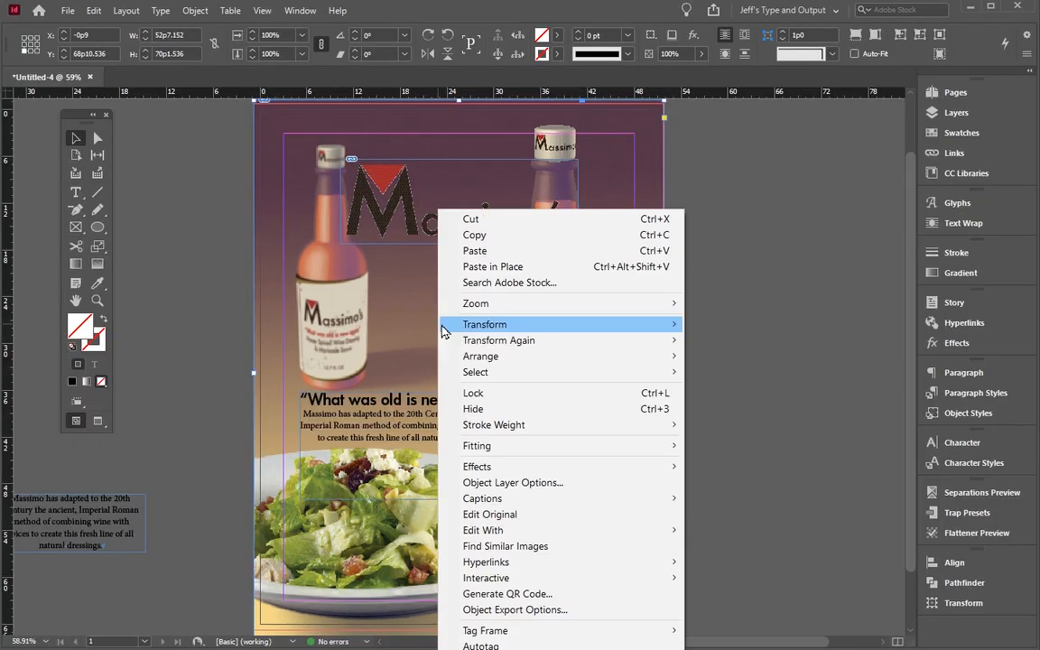
click(492, 483)
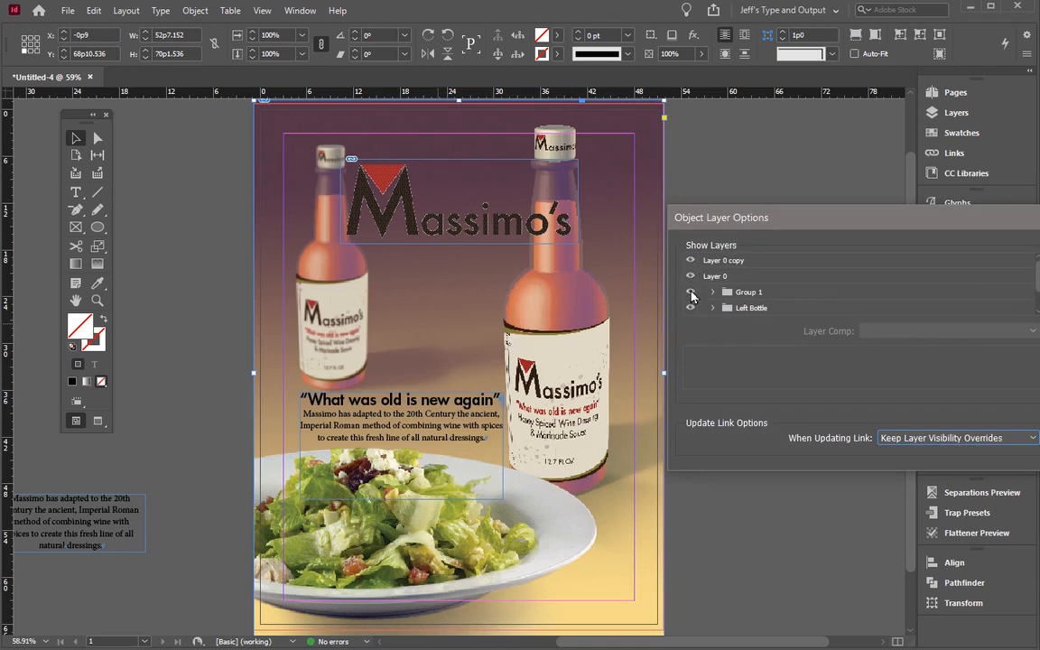
click(691, 292)
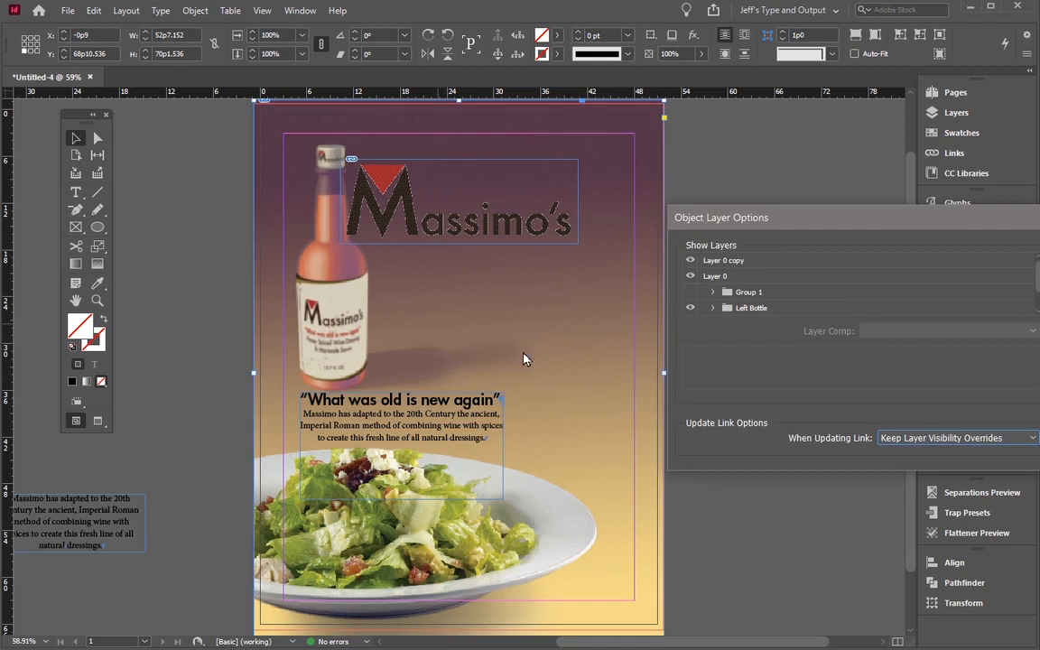
Step: Move the text frame beside the remaining bottle and the Massimo's logo to the page's lower-right area, at about X 21p4 and Y 61p7
click(367, 358)
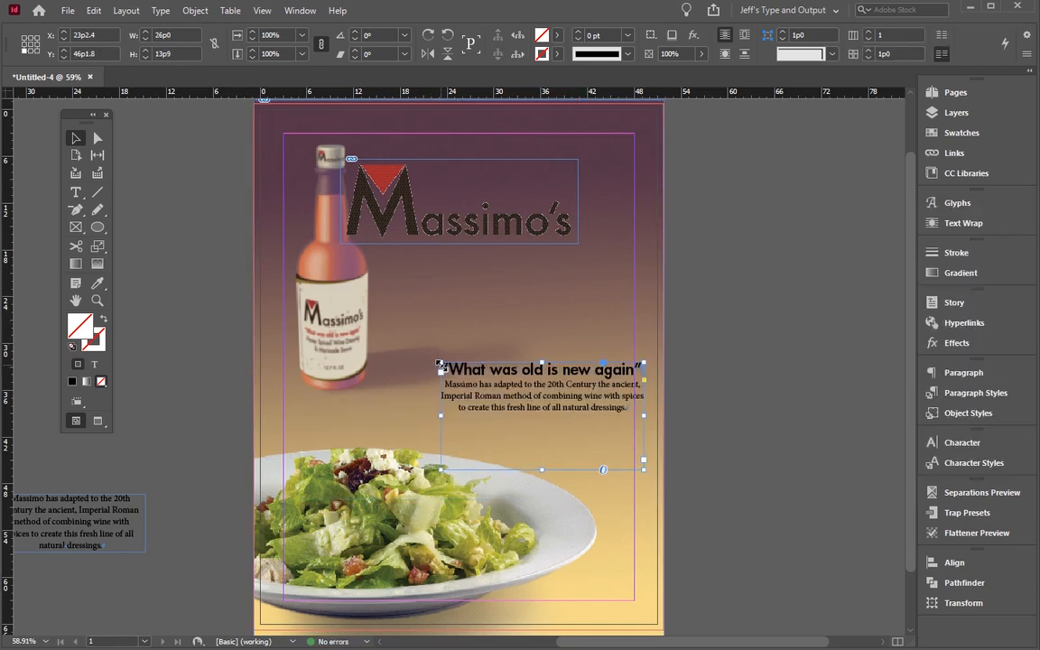
drag(500, 394, 423, 283)
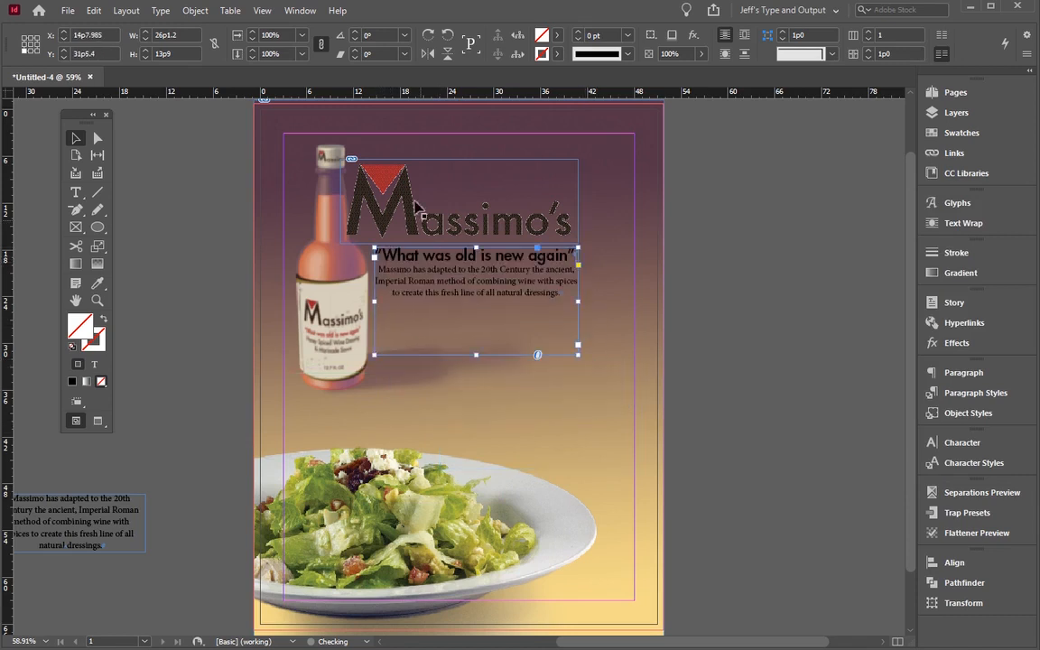
click(374, 183)
drag(416, 201, 463, 415)
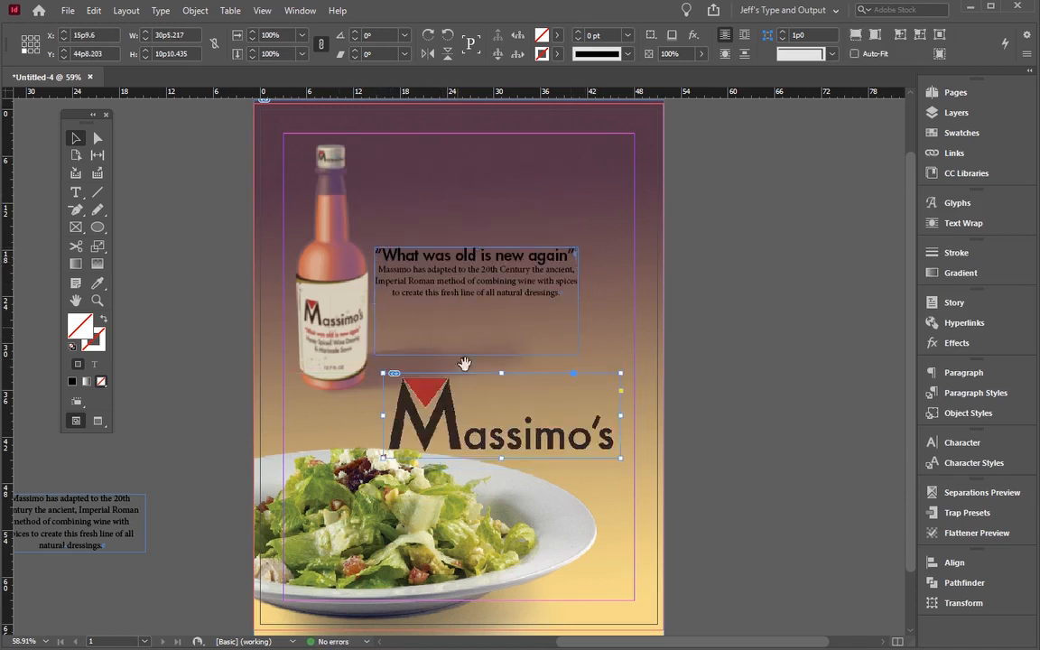
drag(413, 381, 532, 573)
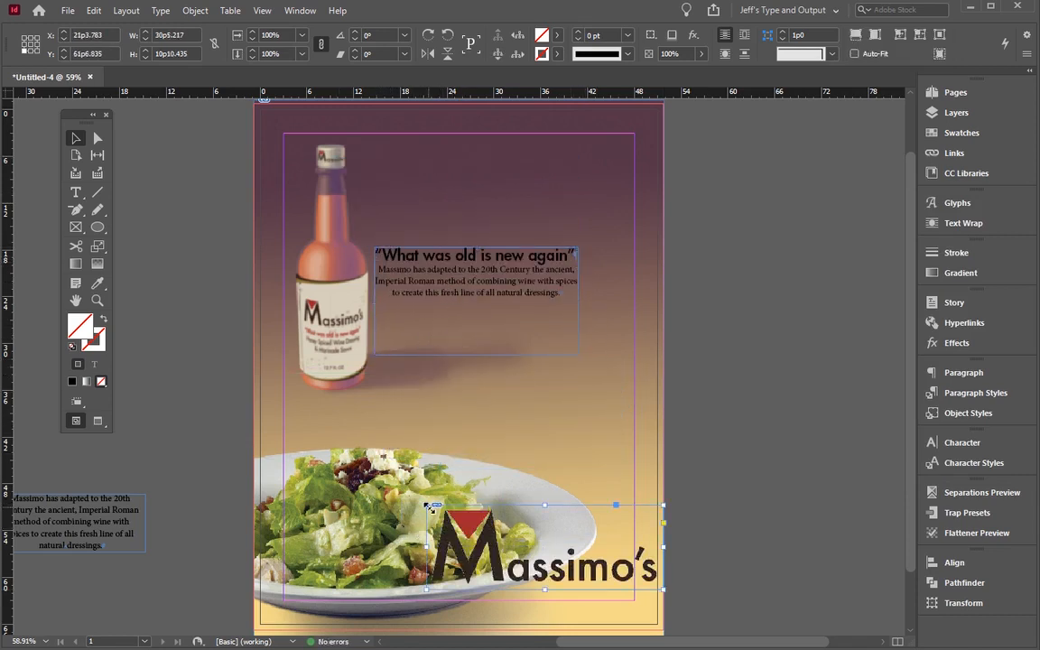
Step: Move the text frame up to the top margin, enlarge it to about 32p4 by 41p5, and centre the tagline
drag(414, 258, 421, 144)
drag(586, 241, 633, 457)
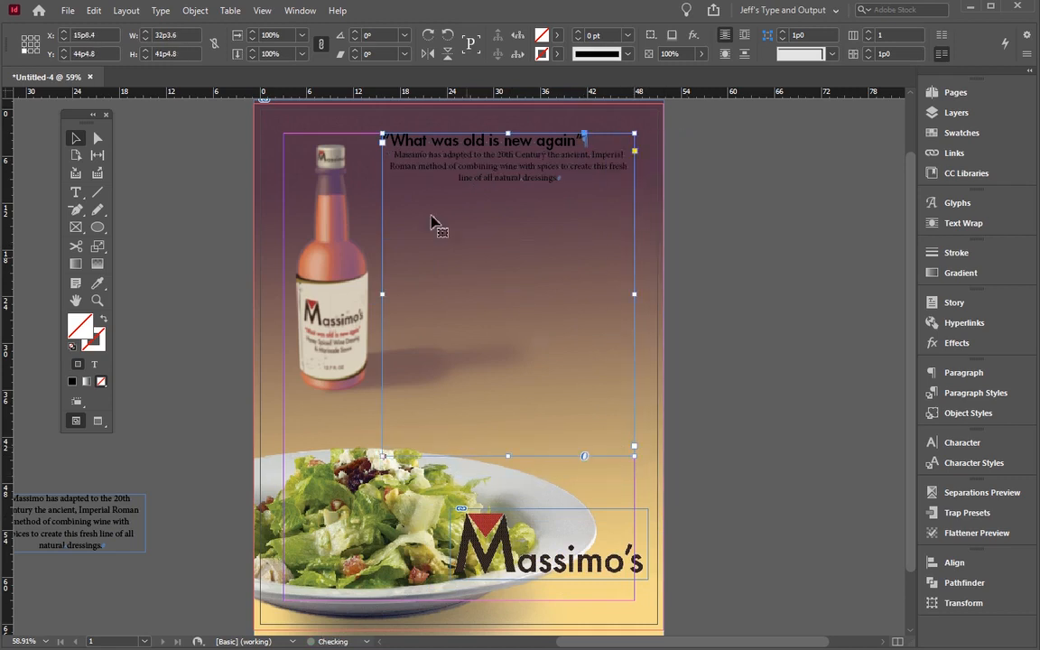
triple_click(450, 143)
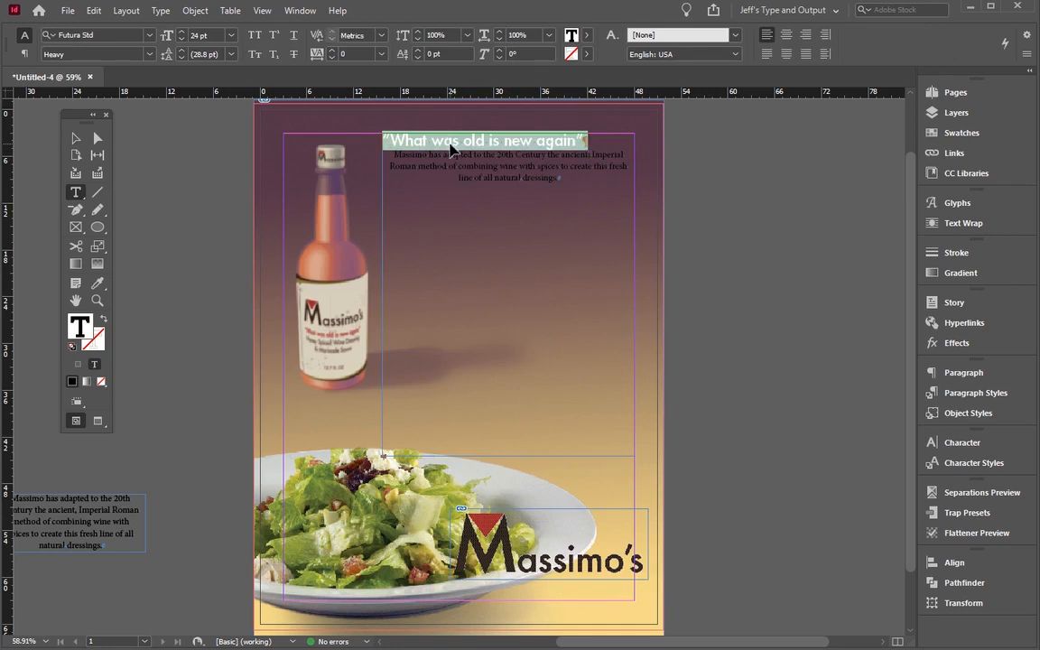
key(ctrl+shift+c)
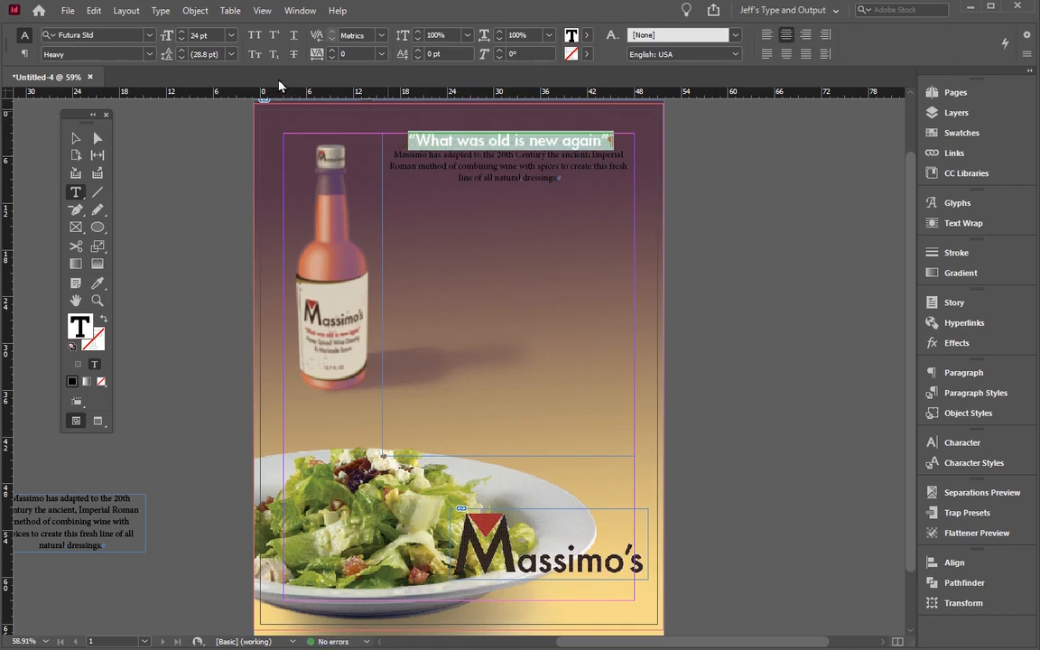
Step: Set the tagline to 60 pt with 56 pt leading
click(211, 36)
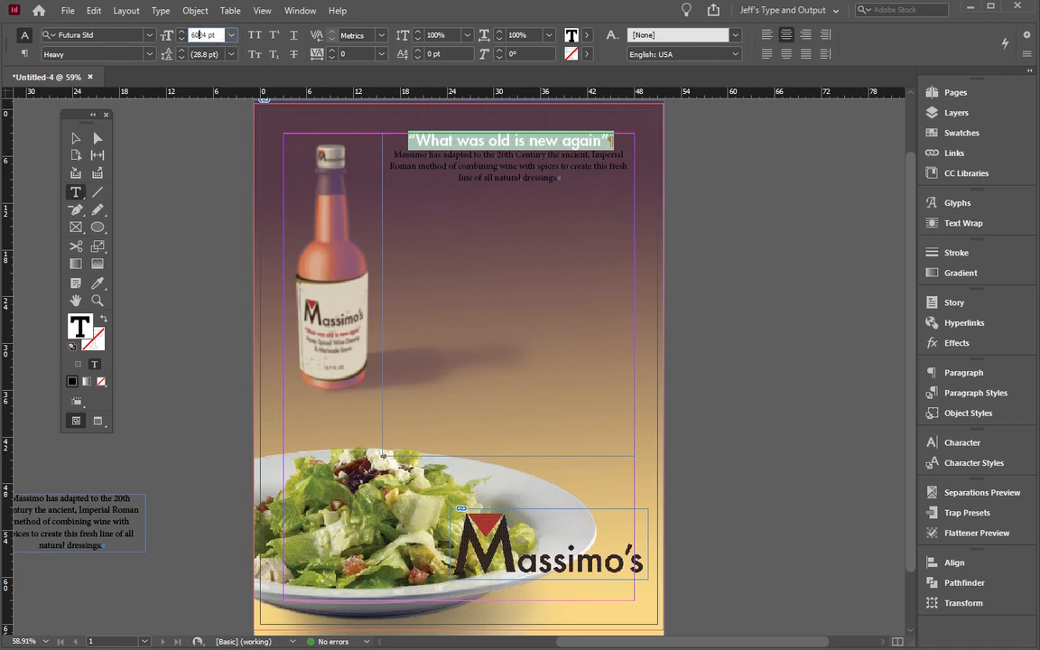
text(60)
key(Tab)
text(50)
key(Return)
click(184, 52)
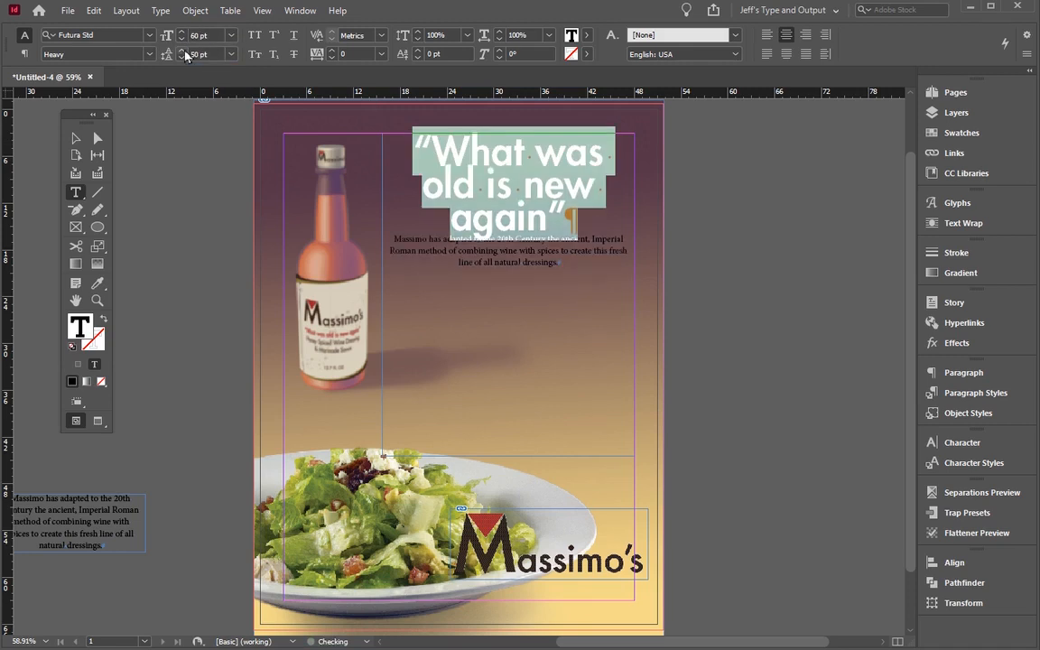
click(183, 52)
click(183, 51)
click(183, 51)
click(183, 52)
click(184, 51)
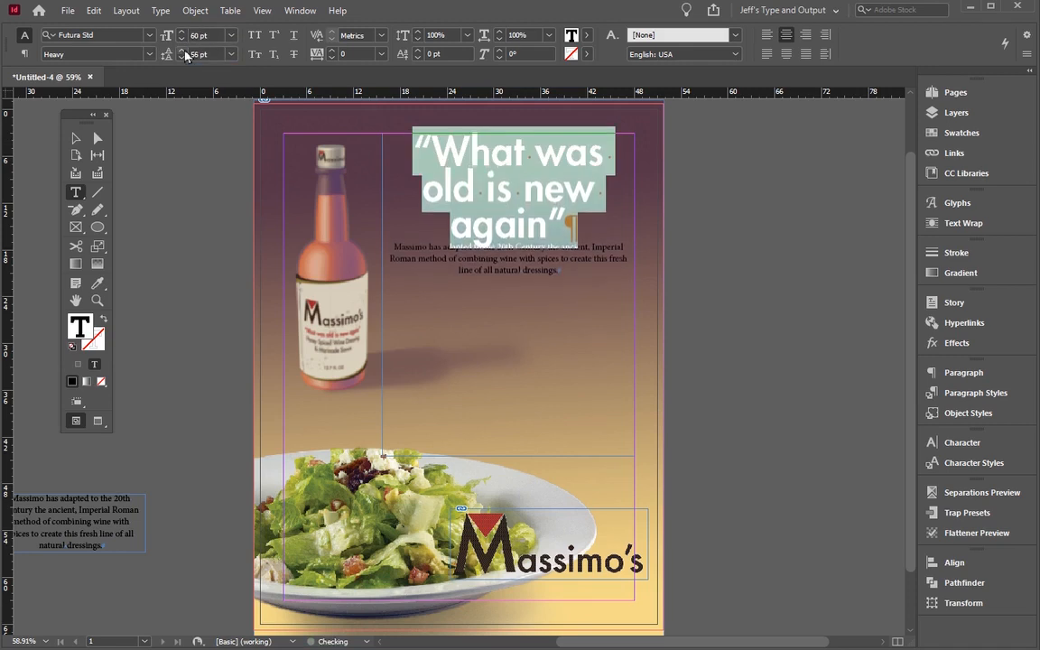
Step: Reduce the tagline's font size to 57 pt
click(441, 143)
key(ctrl+a)
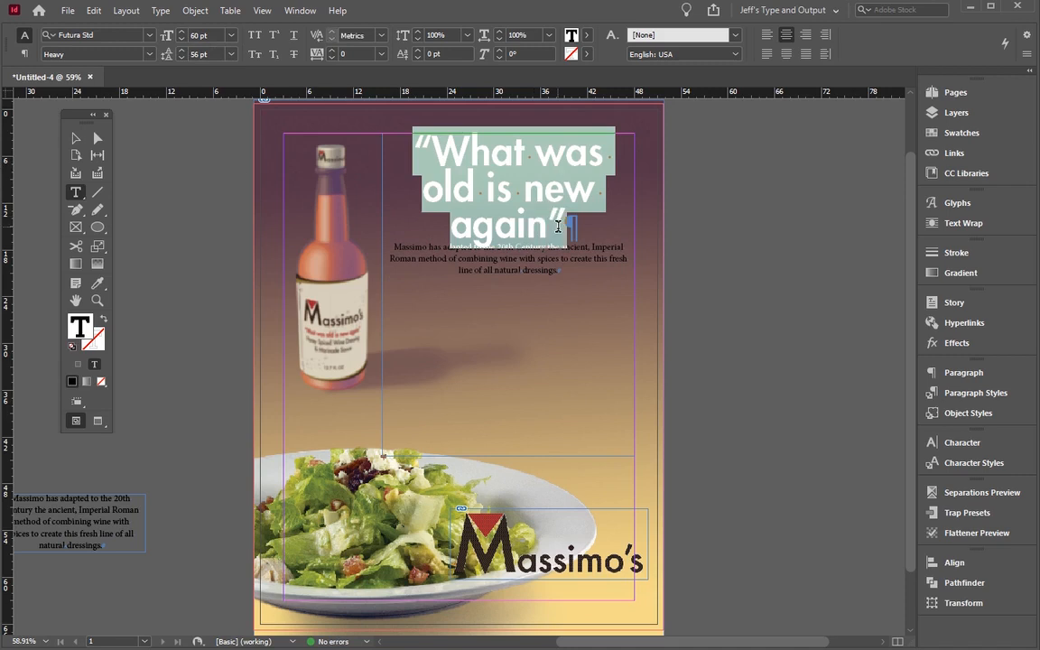
click(182, 39)
click(180, 43)
click(180, 42)
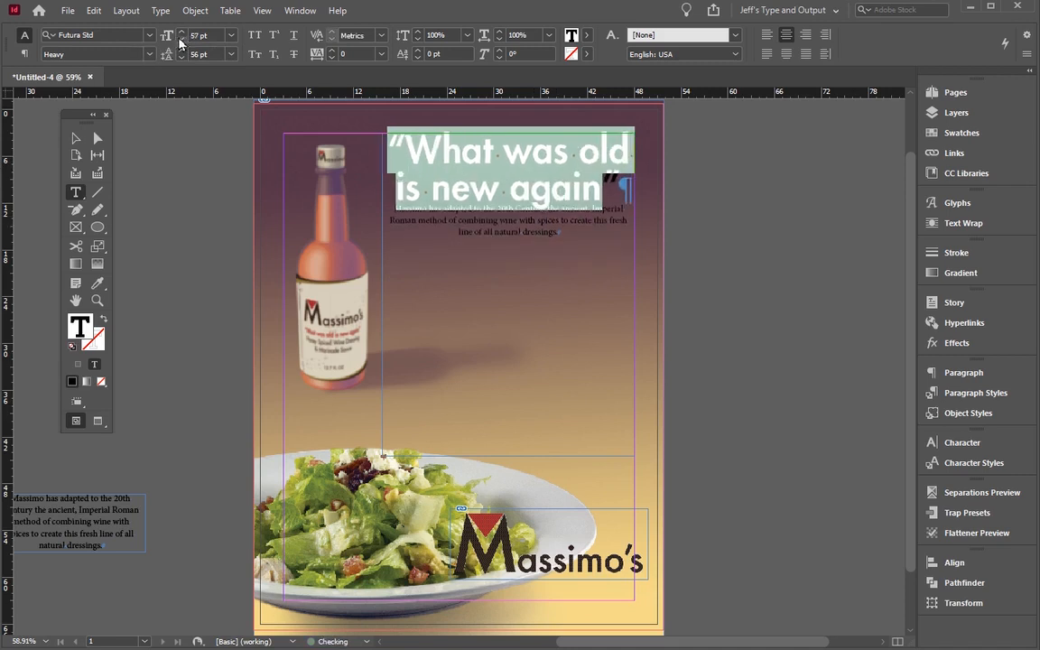
Step: Colour the whole tagline with the cream sampled from the bottle label using the Eyedropper
click(428, 169)
drag(390, 147, 262, 287)
click(97, 284)
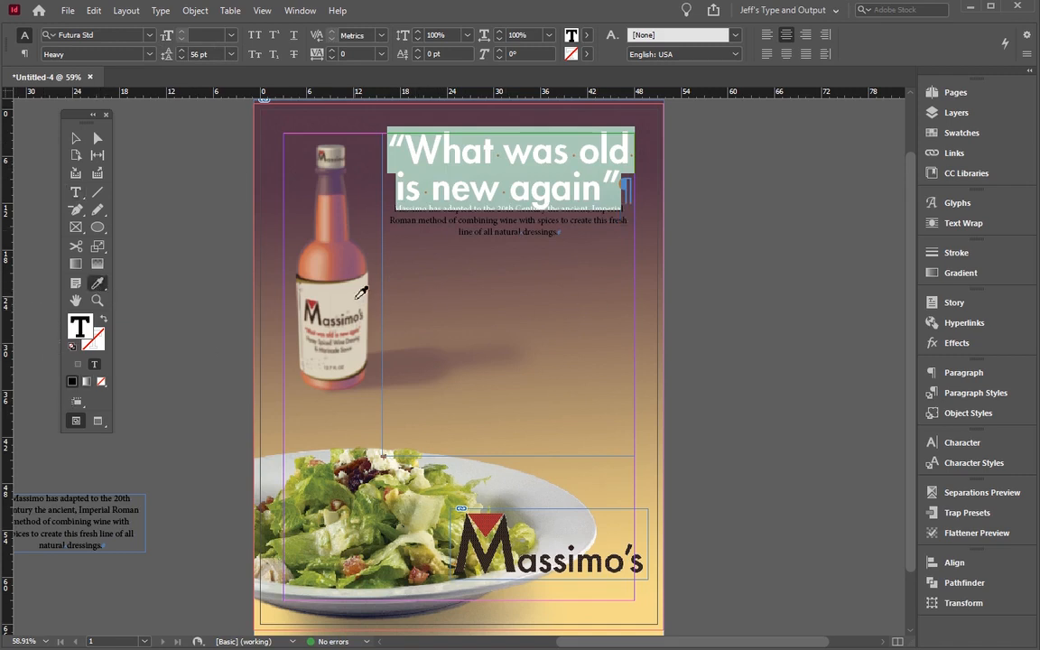
click(317, 266)
click(78, 142)
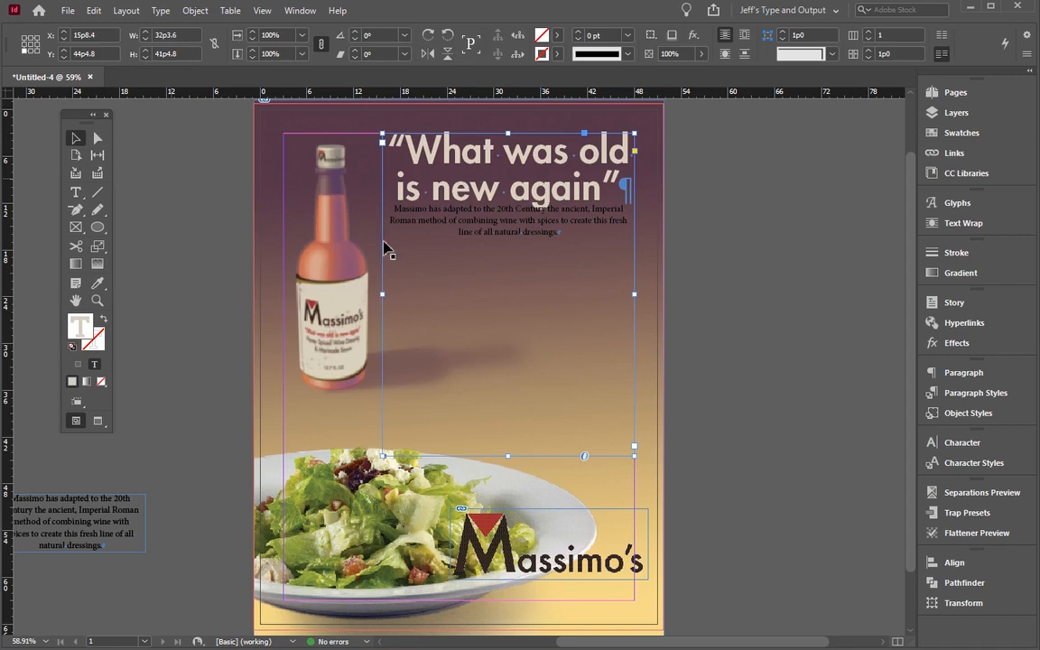
Step: Set the tagline to 48 pt with 44 pt leading
double_click(538, 216)
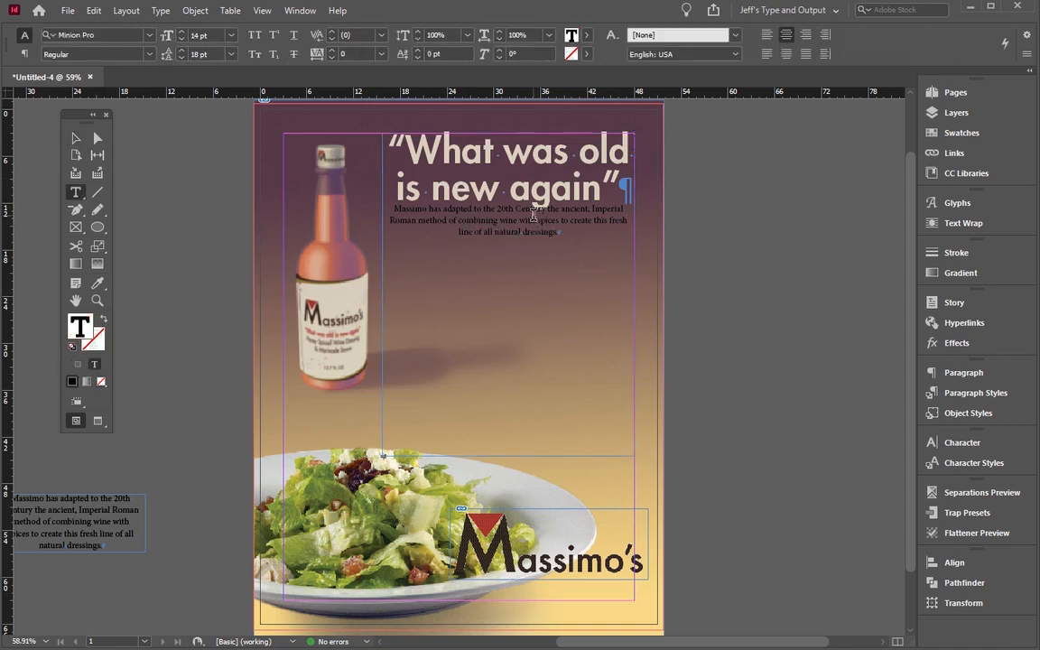
click(97, 300)
drag(405, 174, 622, 267)
click(417, 328)
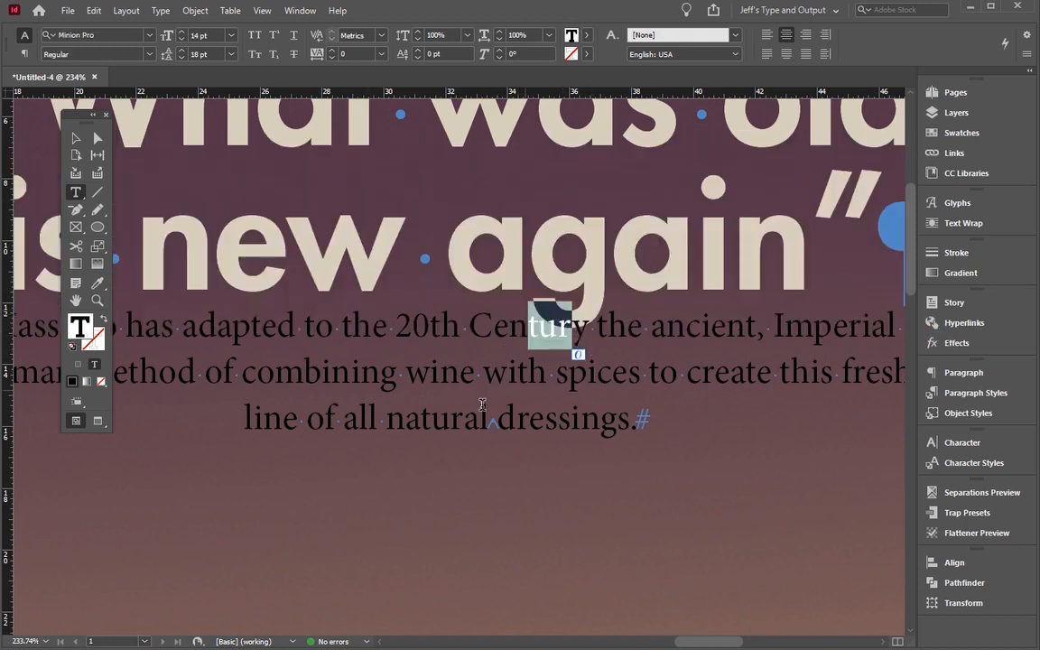
click(180, 35)
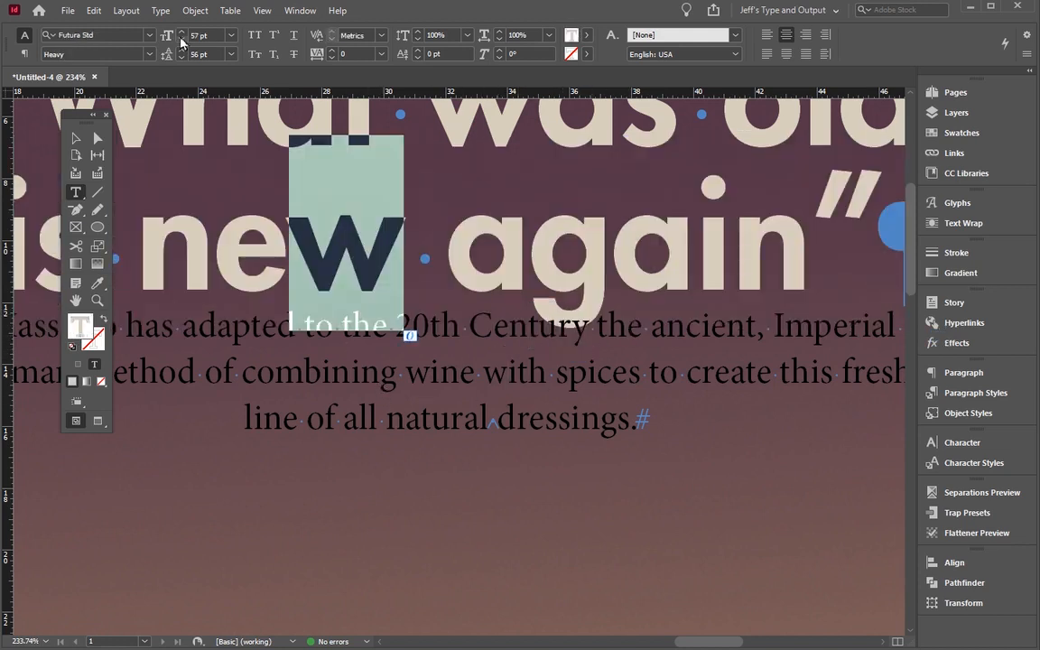
text(48)
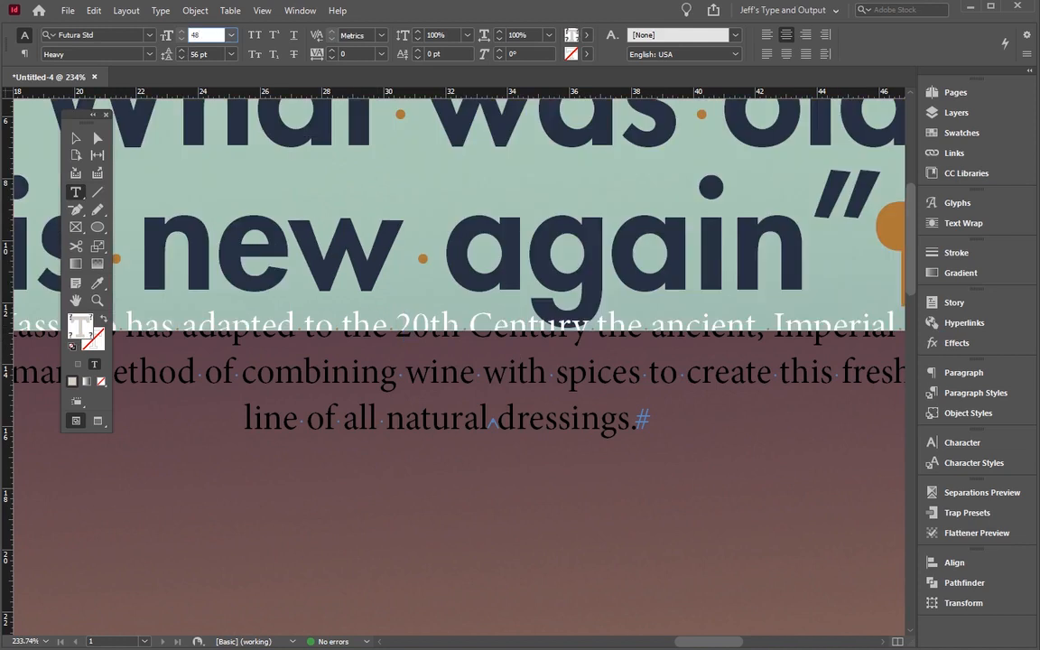
key(Return)
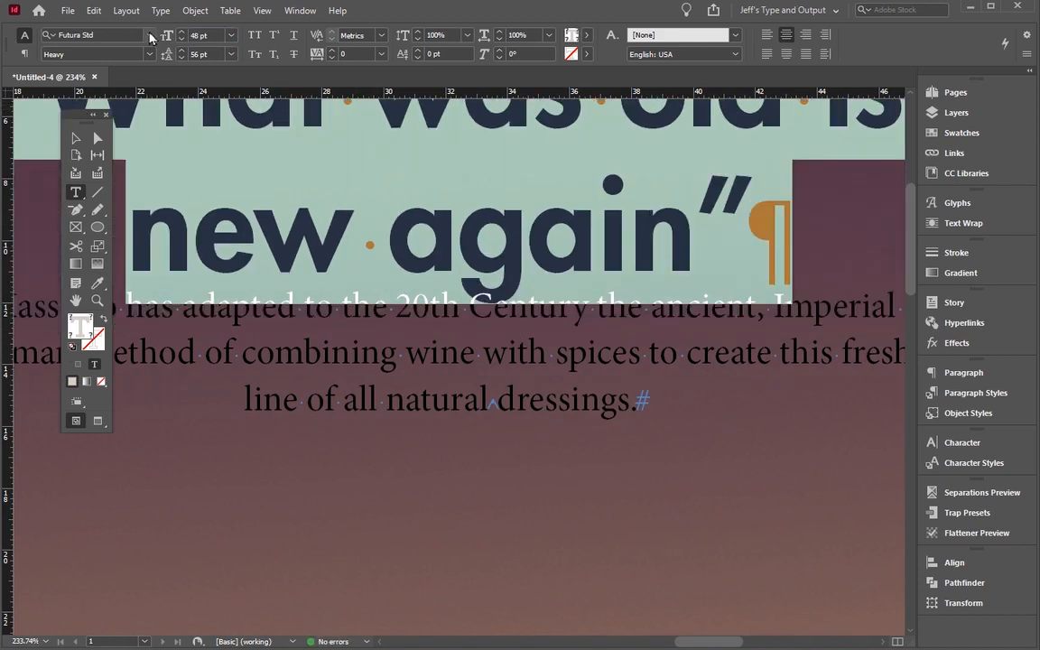
click(190, 54)
text(44)
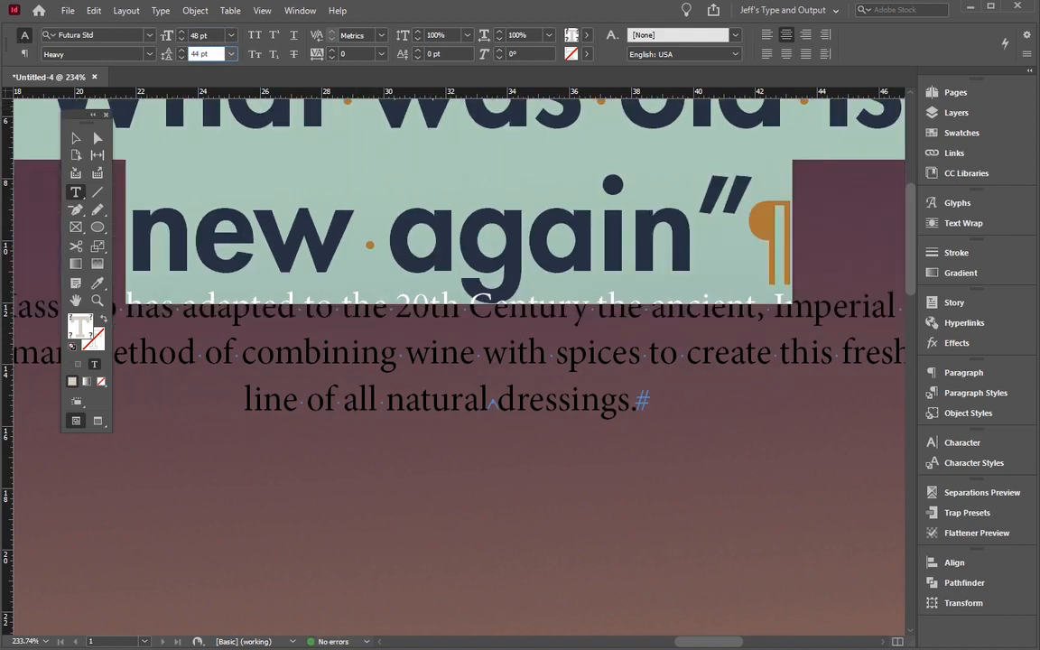
key(Return)
key(ctrl+0)
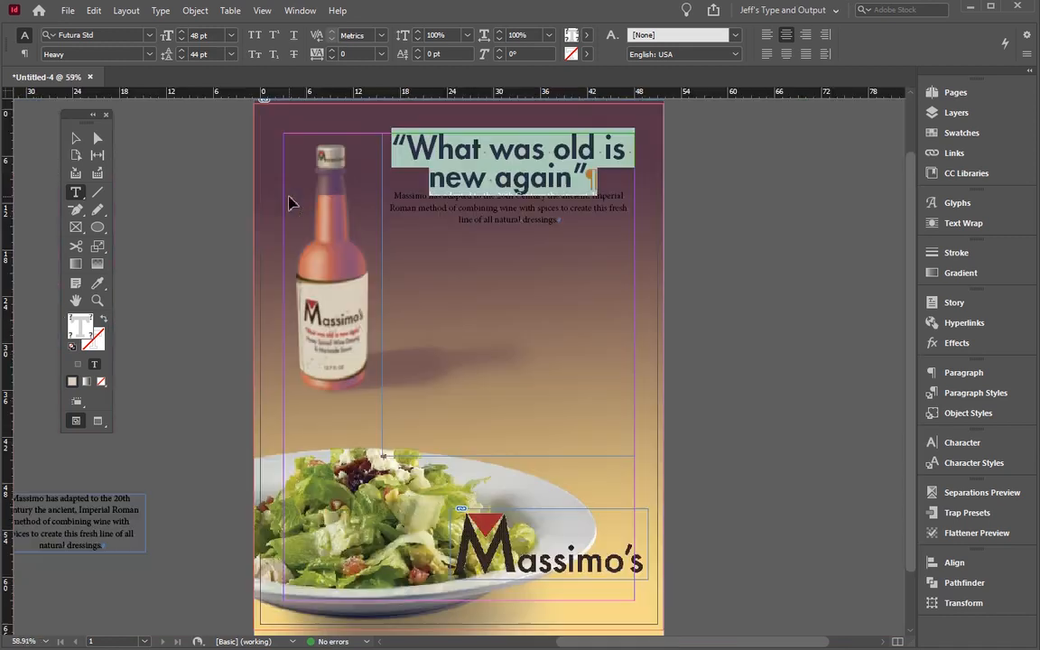
Step: Check the font size and leading of the resized tagline and of the ad copy below it
click(96, 300)
click(482, 185)
click(76, 191)
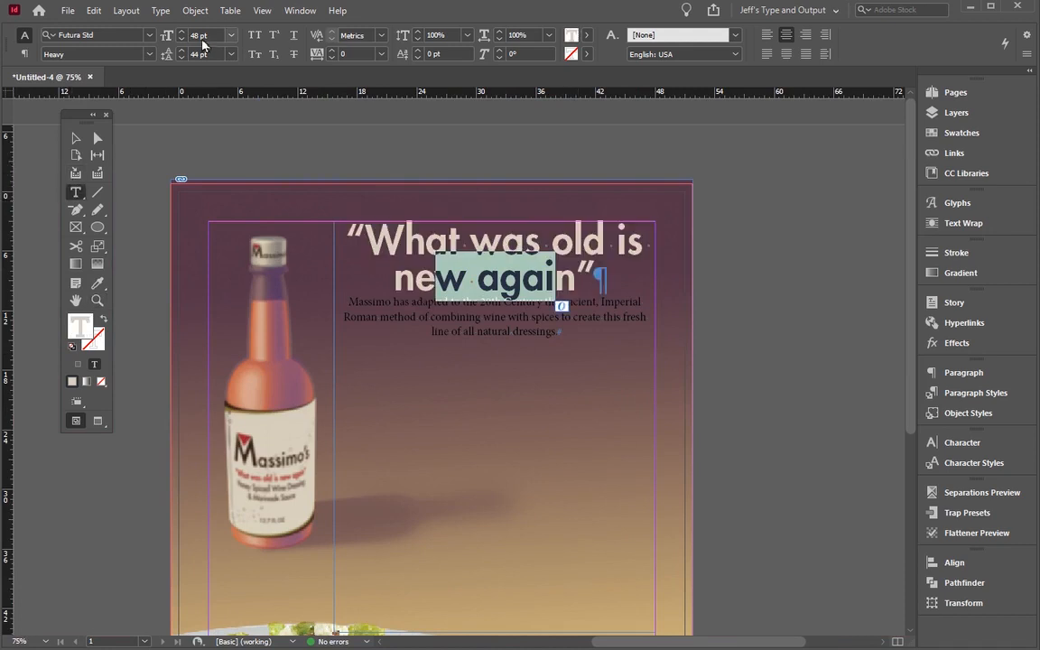
drag(414, 304, 475, 305)
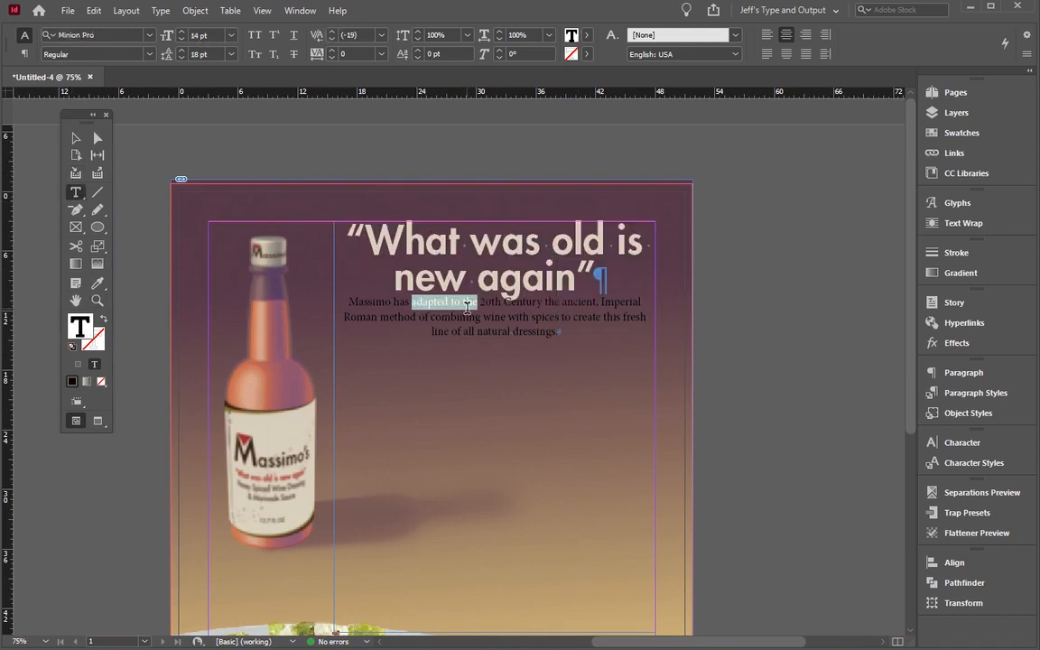
Step: Set the words "adapted to the" in the ad copy to 15 pt
click(181, 32)
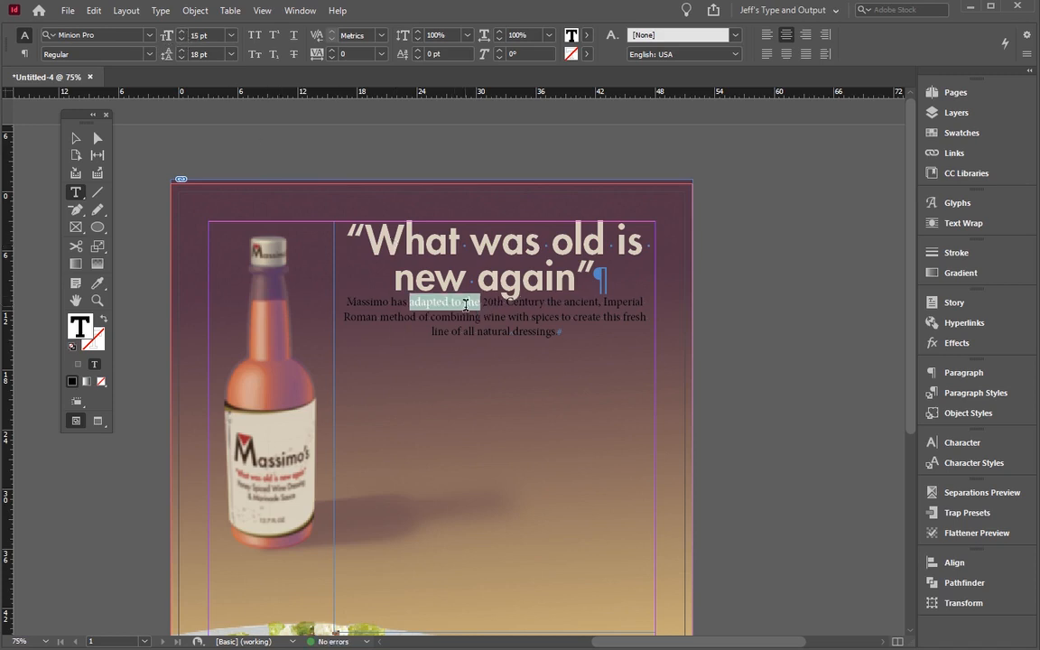
click(454, 286)
drag(437, 304, 418, 283)
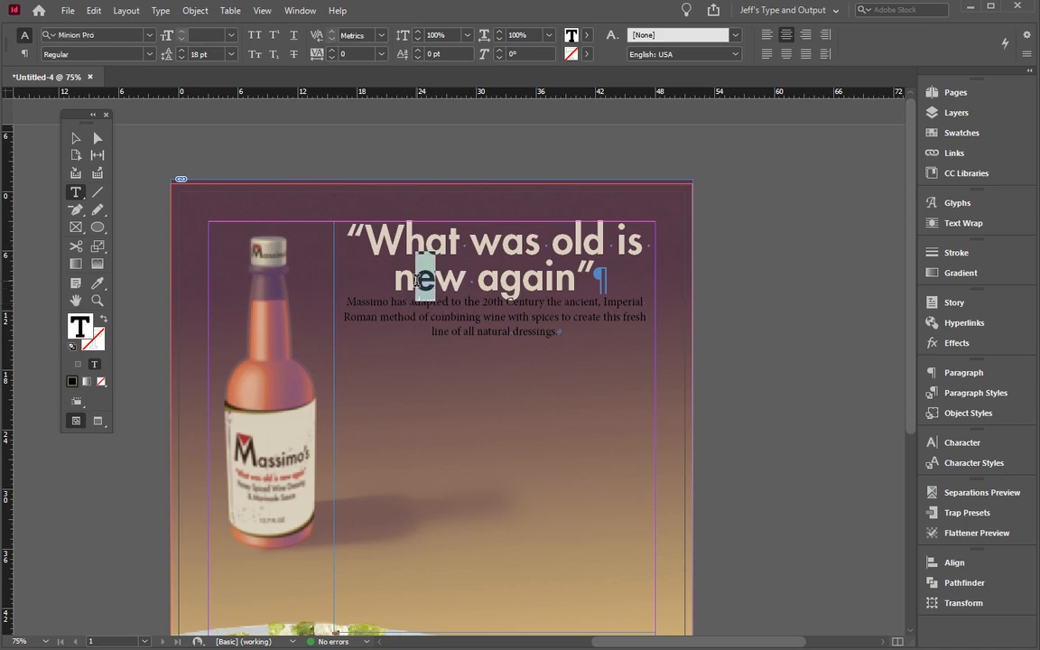
Step: Add 0p8 of space before the ad copy paragraph below the tagline
click(25, 54)
click(466, 308)
drag(467, 308, 453, 304)
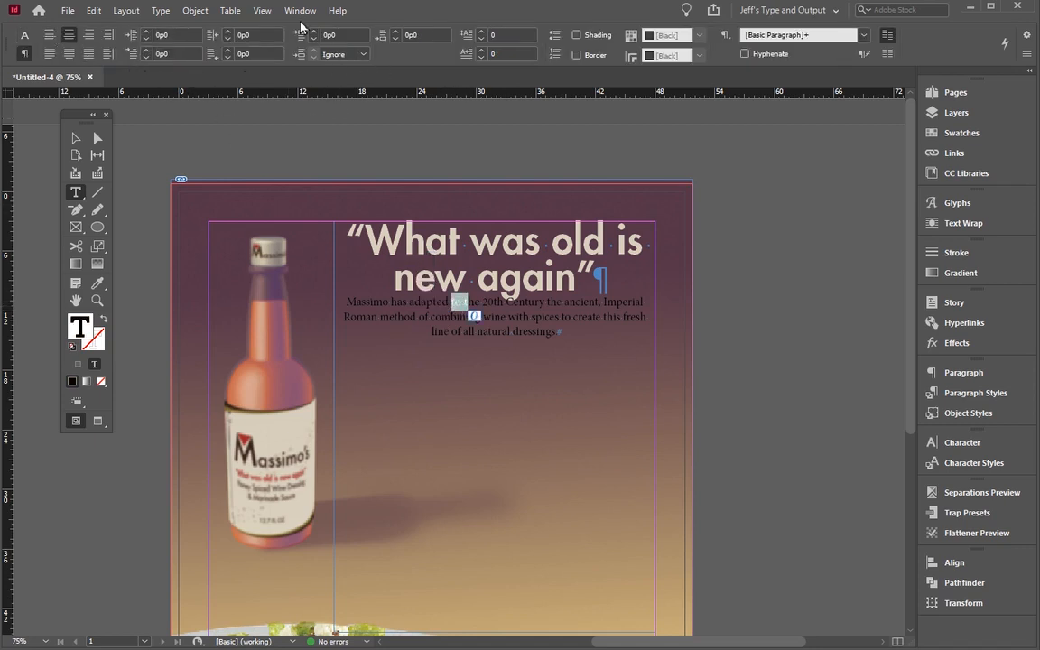
drag(480, 303, 443, 302)
click(339, 35)
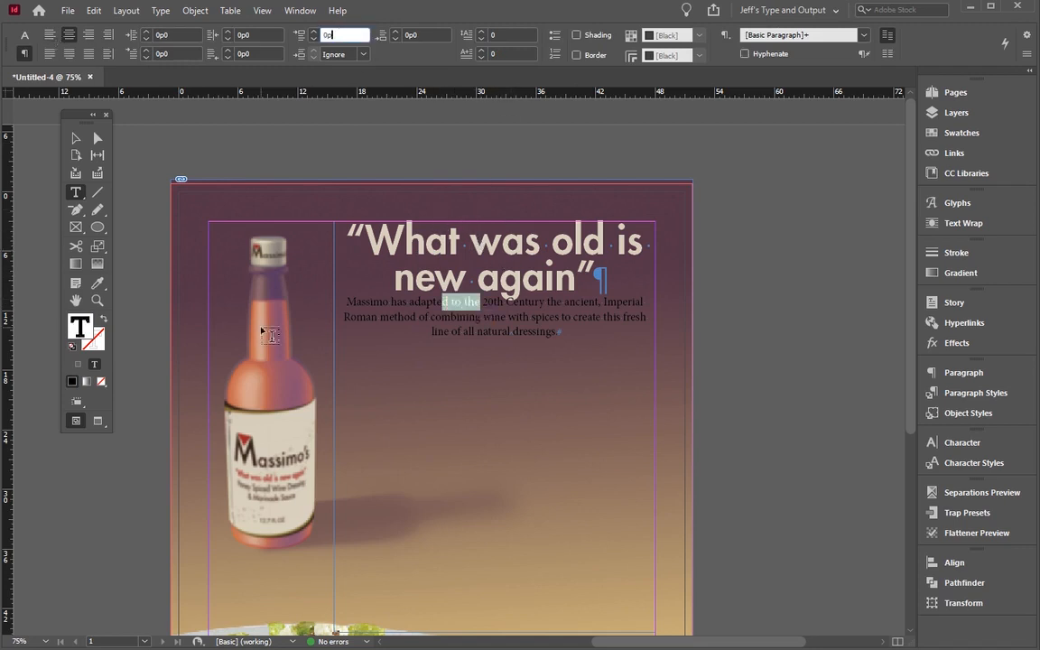
key(Tab)
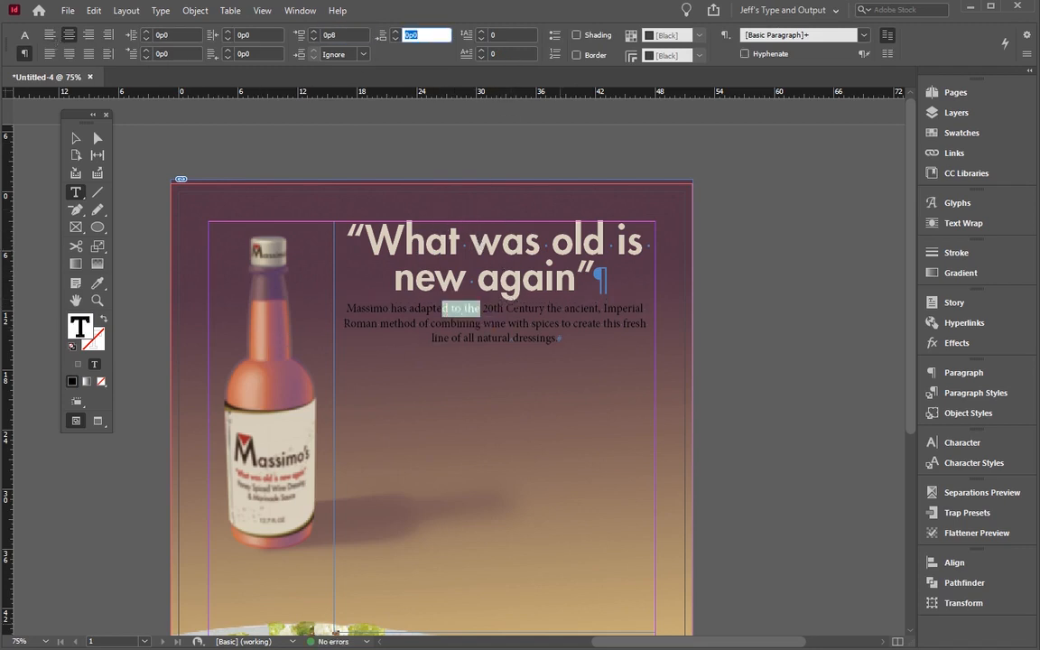
drag(448, 309, 454, 309)
click(501, 295)
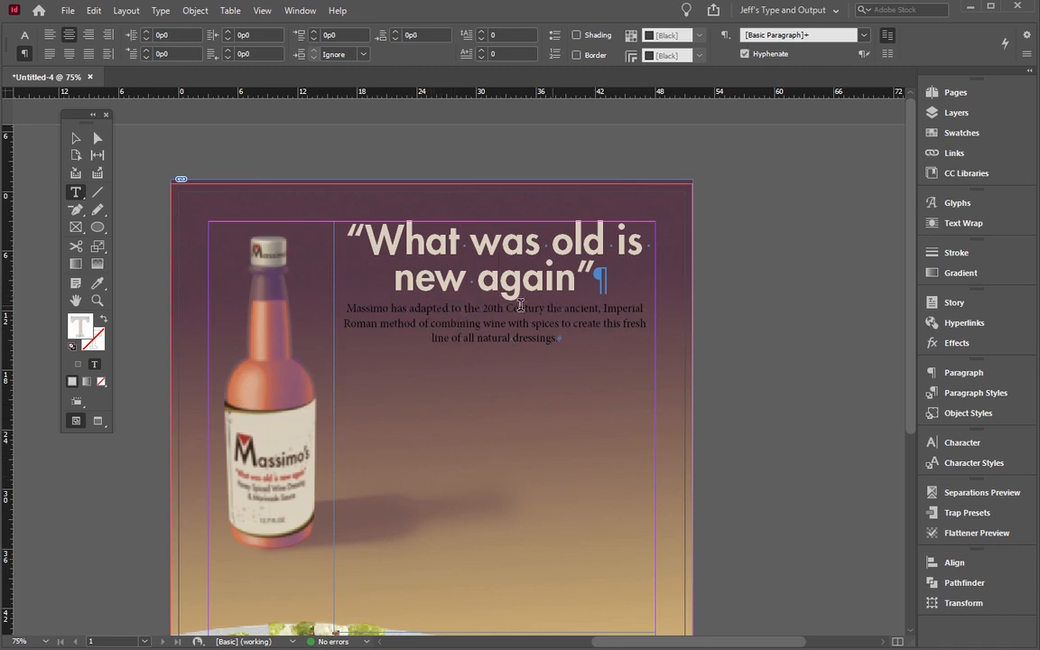
Step: Move the Massimo's logo up off the salad plate so it sits just above the plate, within the lower part of the text frame
key(ctrl+0)
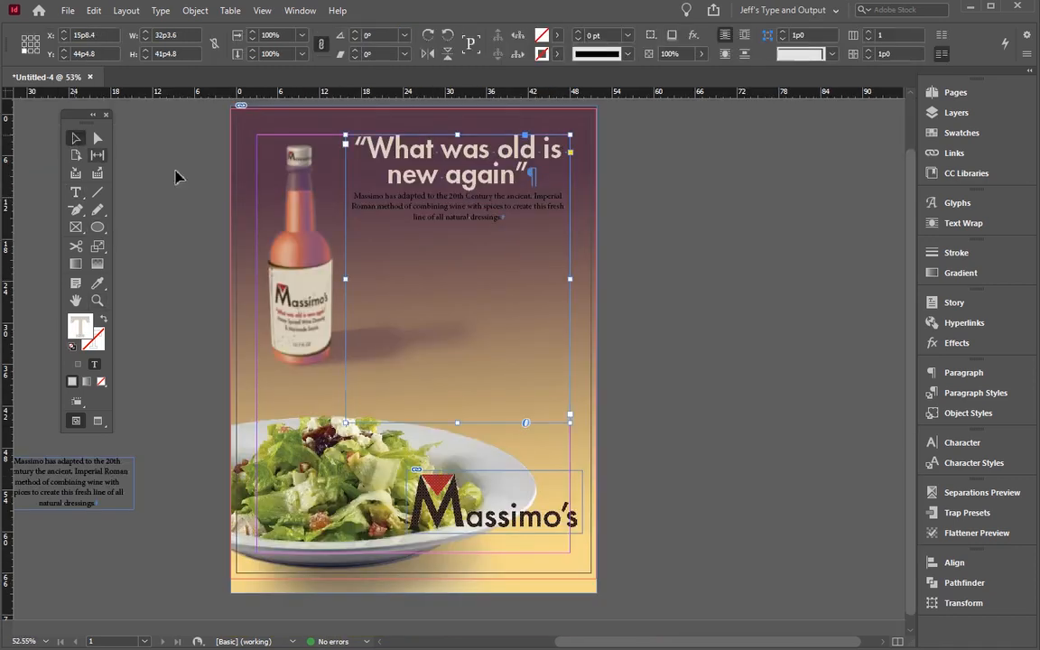
triple_click(466, 206)
click(376, 196)
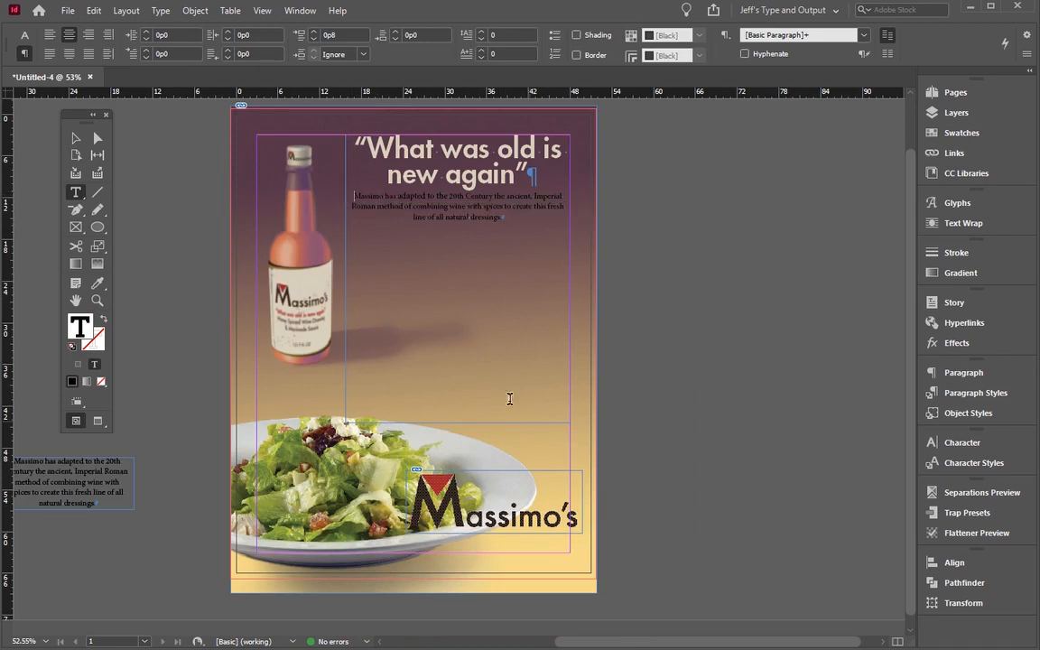
click(76, 138)
drag(415, 494, 391, 384)
Step: Set the whole ad copy paragraph to 20 pt with 24 pt leading
click(441, 209)
double_click(476, 209)
key(ctrl+a)
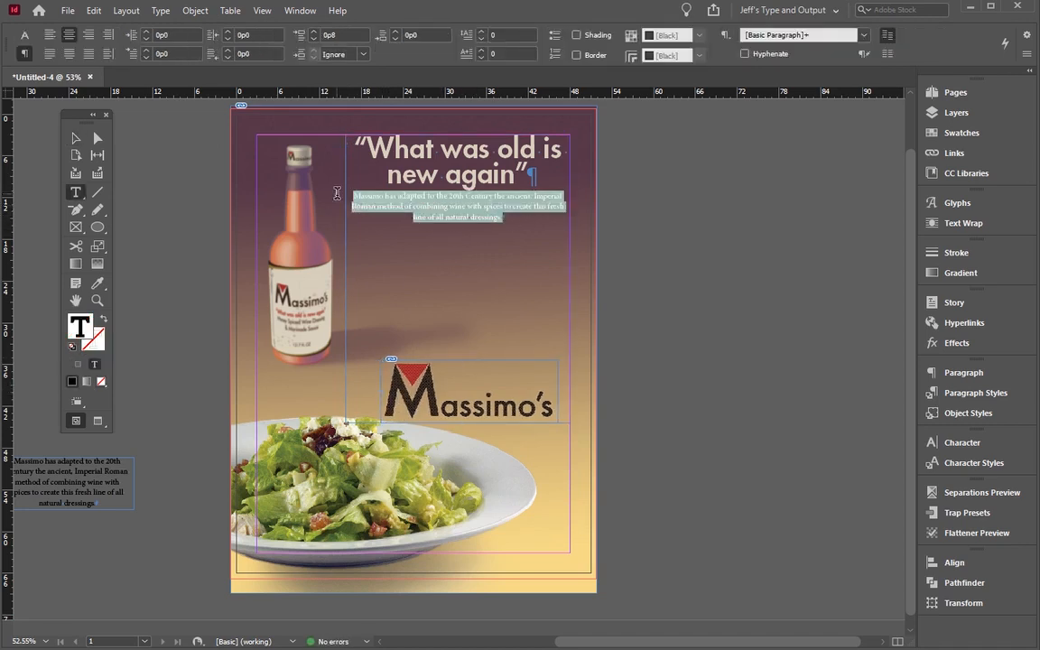
click(25, 36)
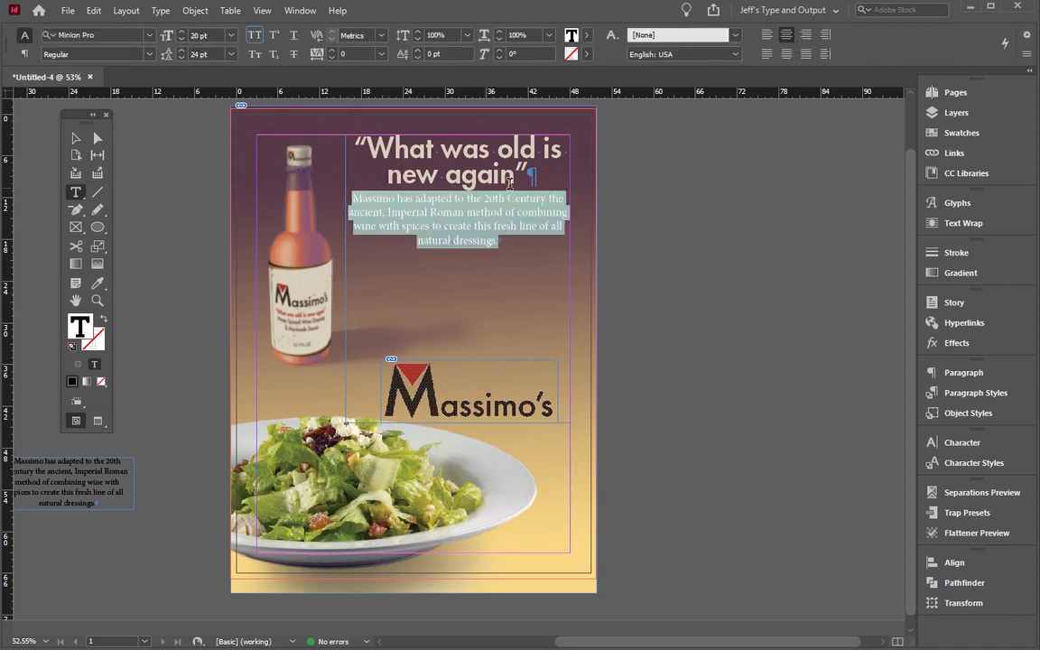
Step: Set the tagline's space after to 6p0 and force a line break before the word "is"
drag(351, 198, 537, 237)
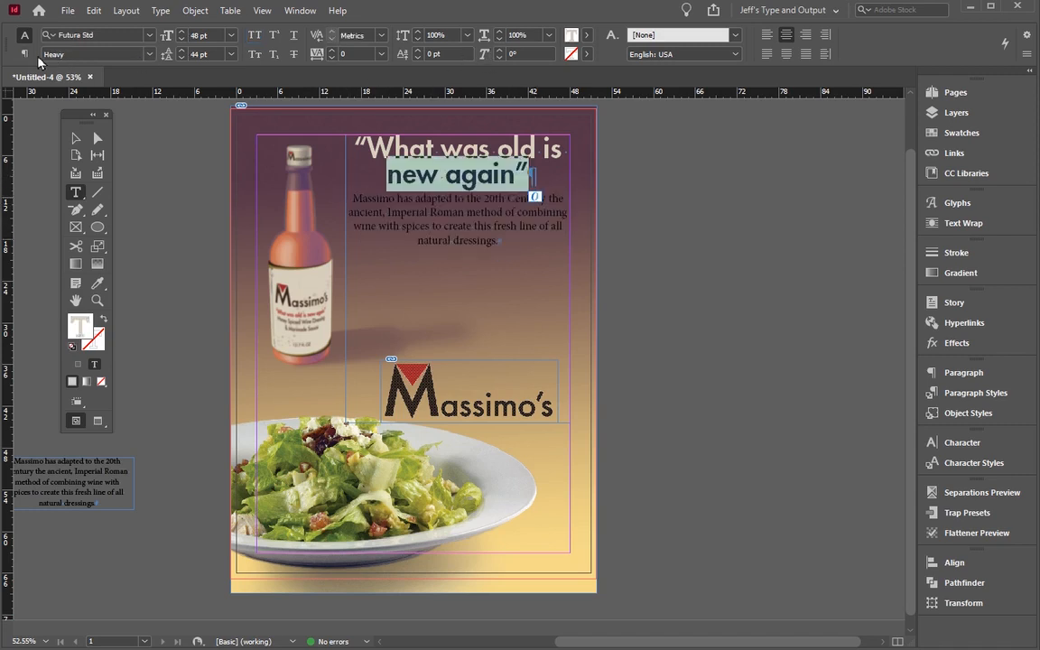
click(24, 53)
text(6)
key(Tab)
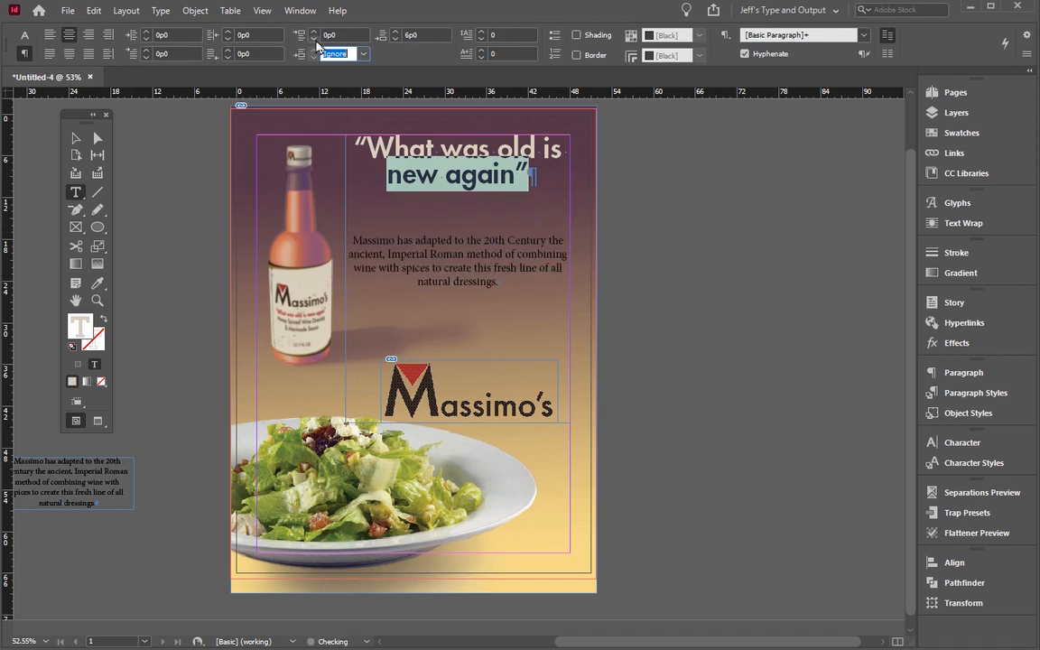
click(354, 307)
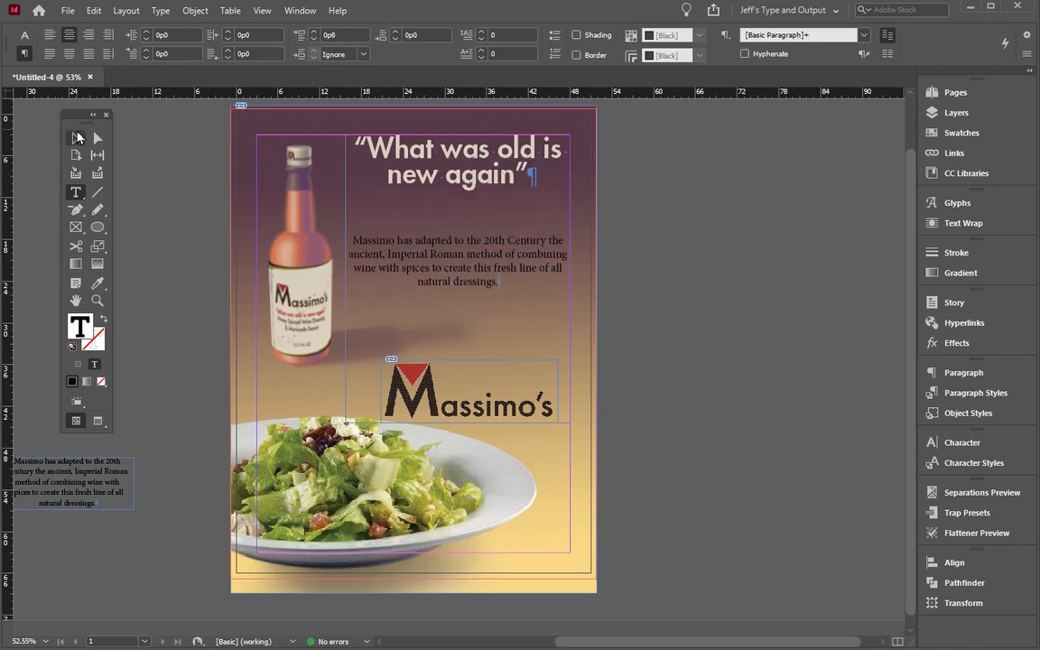
click(76, 138)
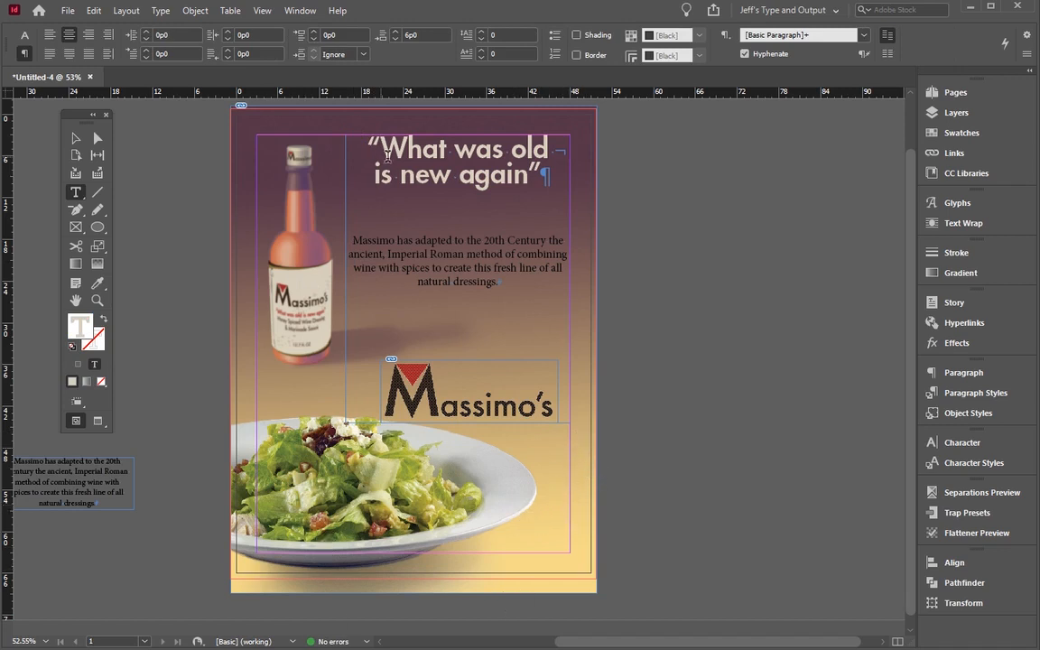
Step: Bring up the Story settings for the tagline and float them beside the poster
drag(354, 143, 502, 177)
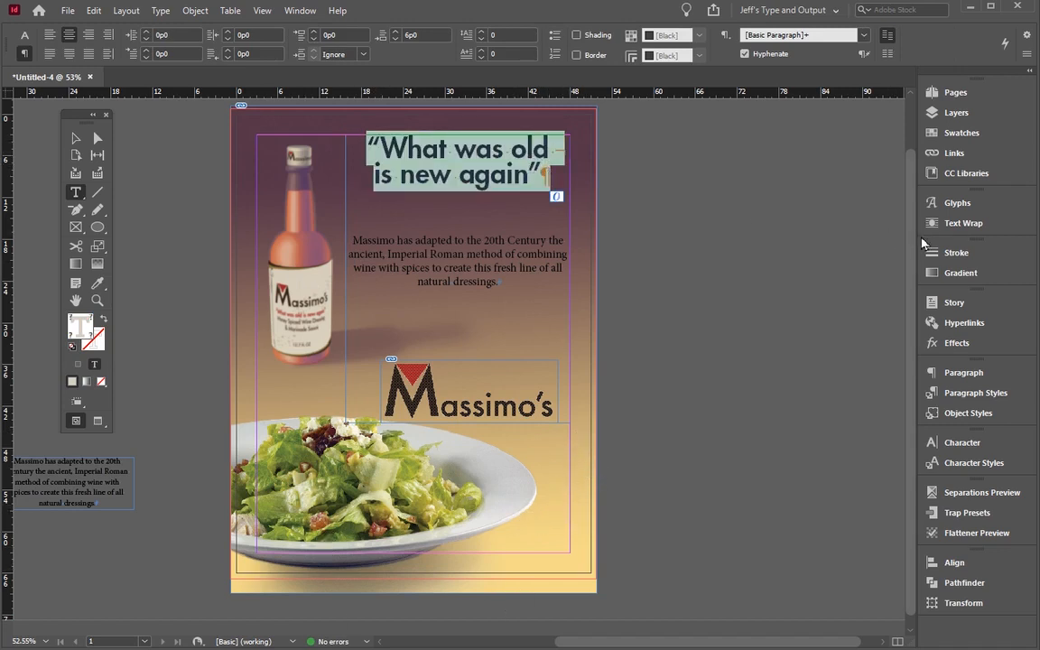
click(932, 301)
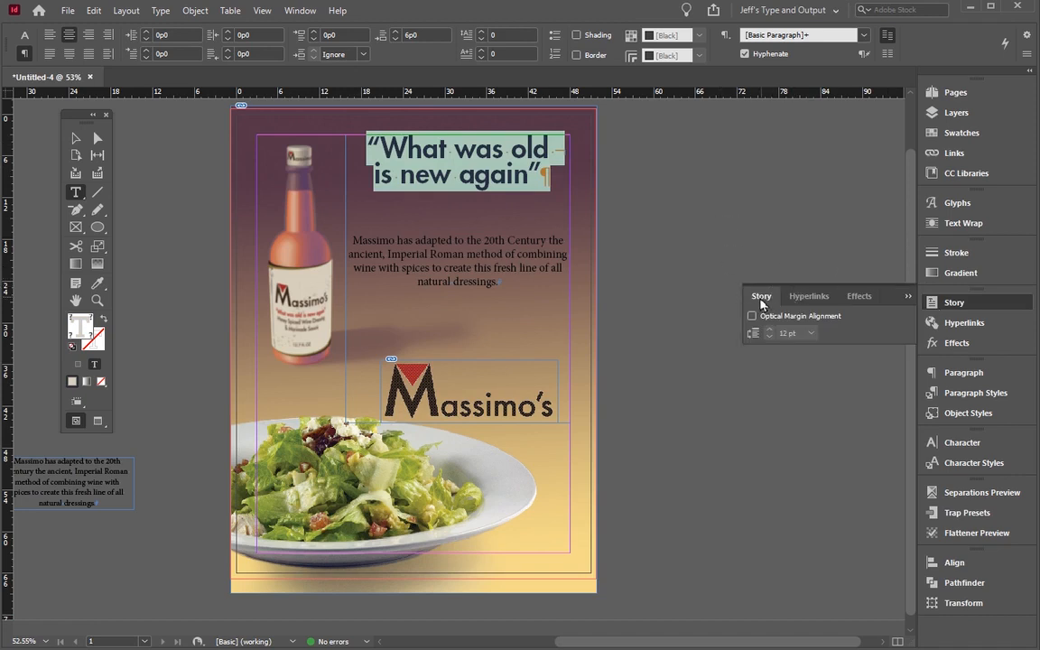
drag(763, 300, 649, 148)
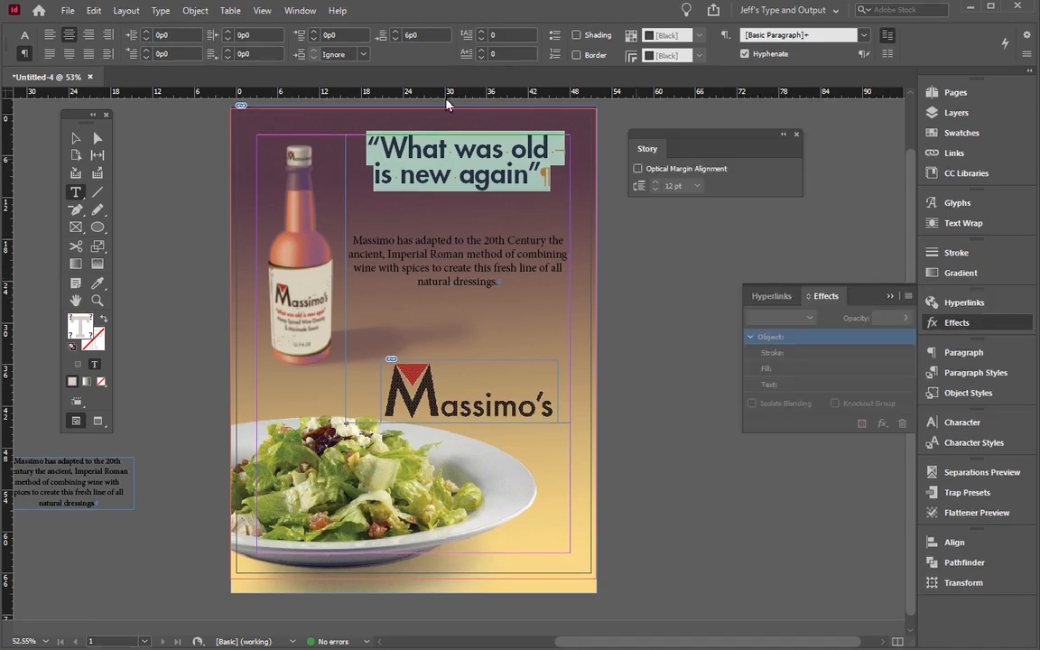
click(418, 163)
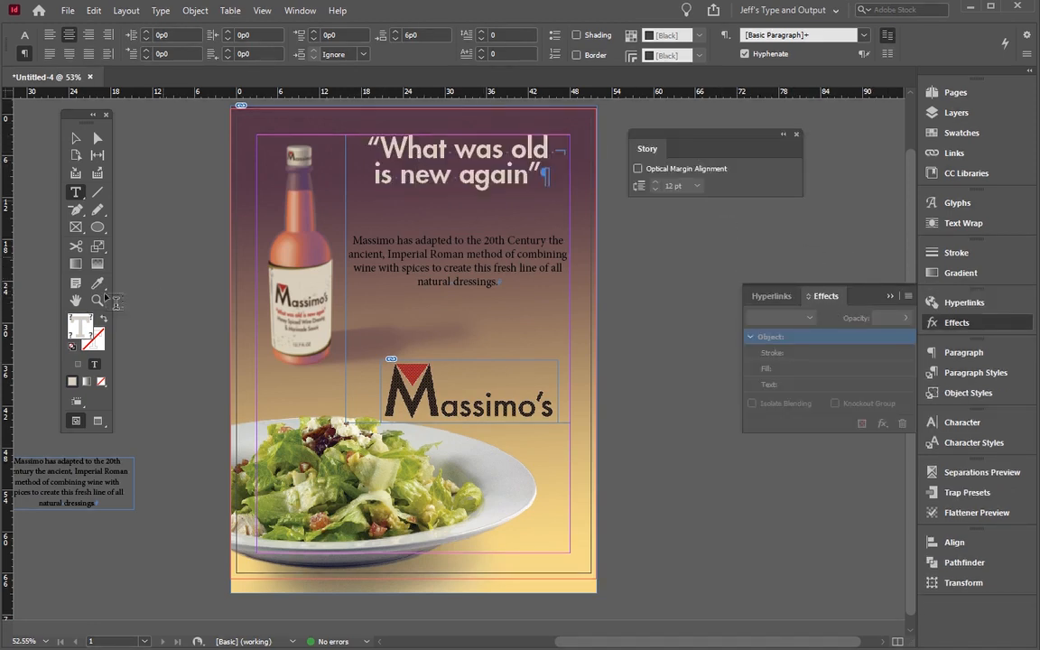
Step: Draw a temporary vertical reference line about 10p8 long across the tagline, align it with the start of "is", and remove it
click(98, 301)
drag(330, 120, 594, 241)
click(98, 192)
mouse_move(179, 169)
mouse_down()
mouse_move(167, 352)
mouse_move(180, 422)
mouse_up()
key(v)
drag(180, 295, 163, 288)
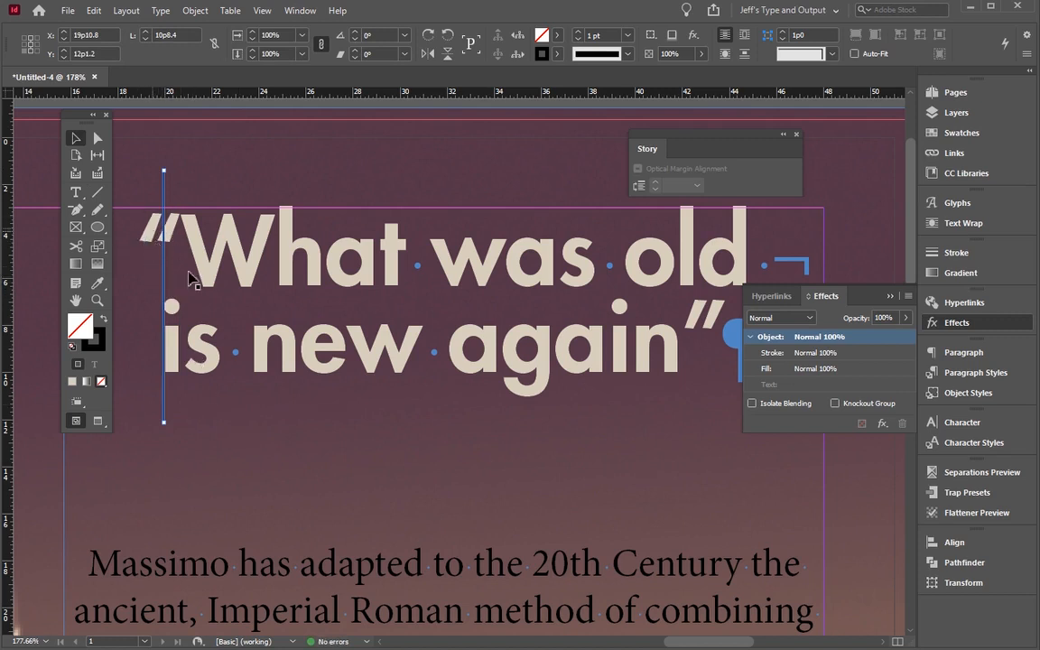
click(196, 342)
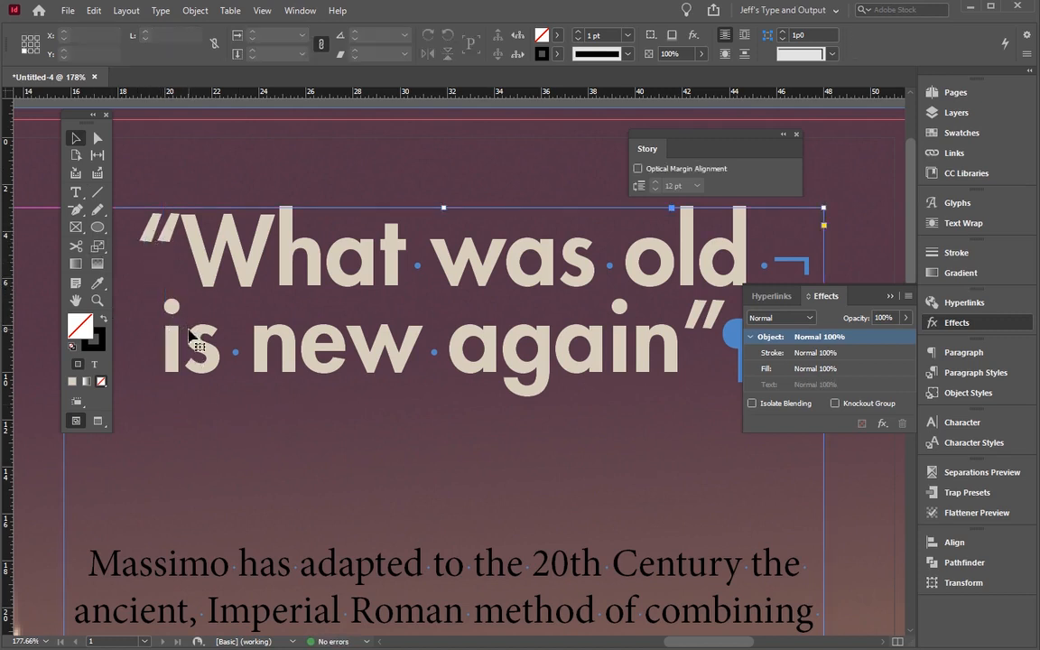
Step: Try the tagline left-aligned and centre it again, docking the floating toolbox in between
double_click(189, 335)
key(Up)
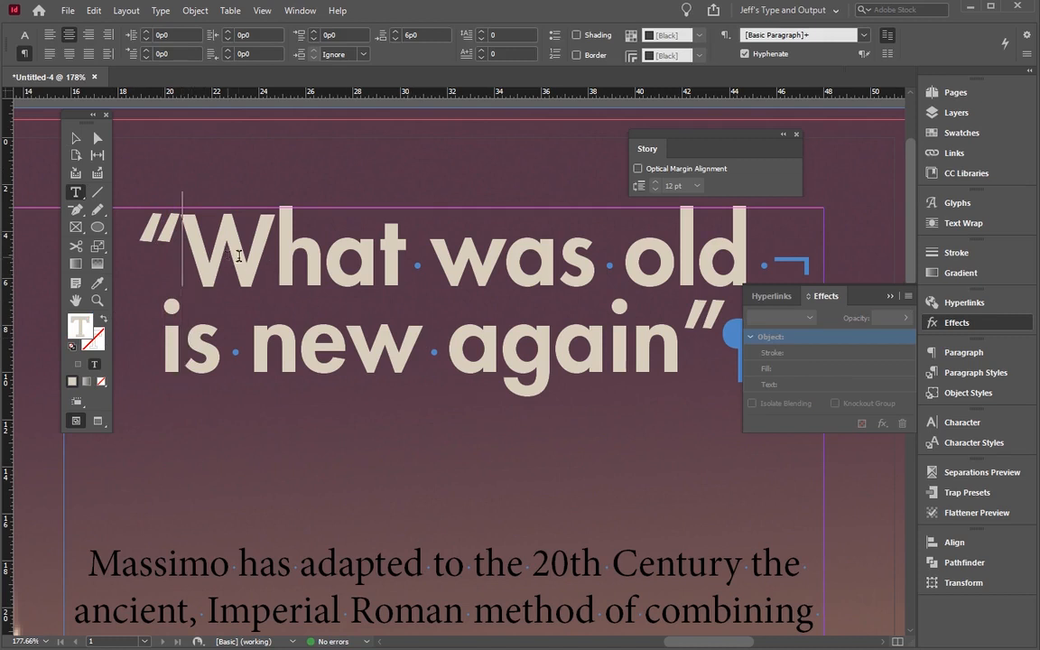
shift+click(443, 348)
click(50, 36)
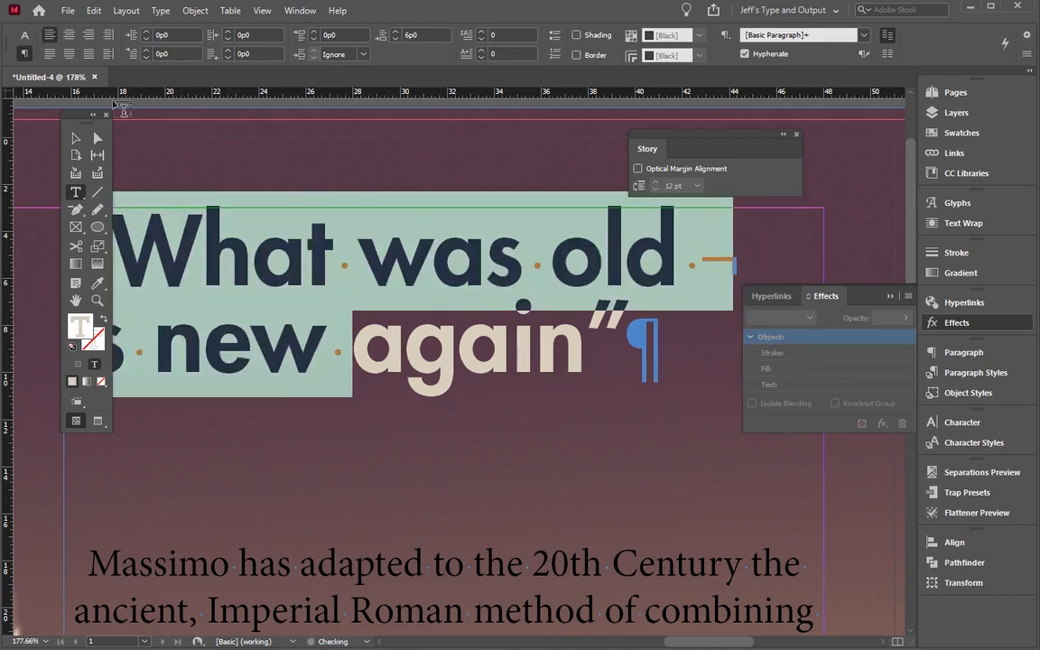
drag(72, 116, 16, 147)
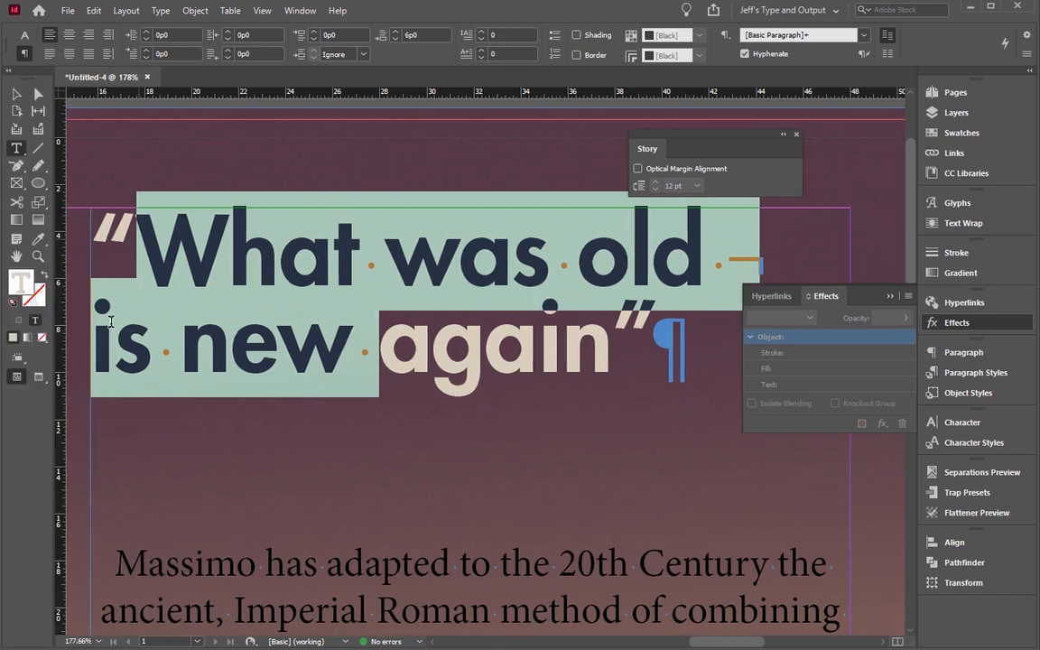
click(68, 36)
Step: Enable Optical Margin Alignment for the tagline's story and set its alignment size to 48 pt
click(637, 169)
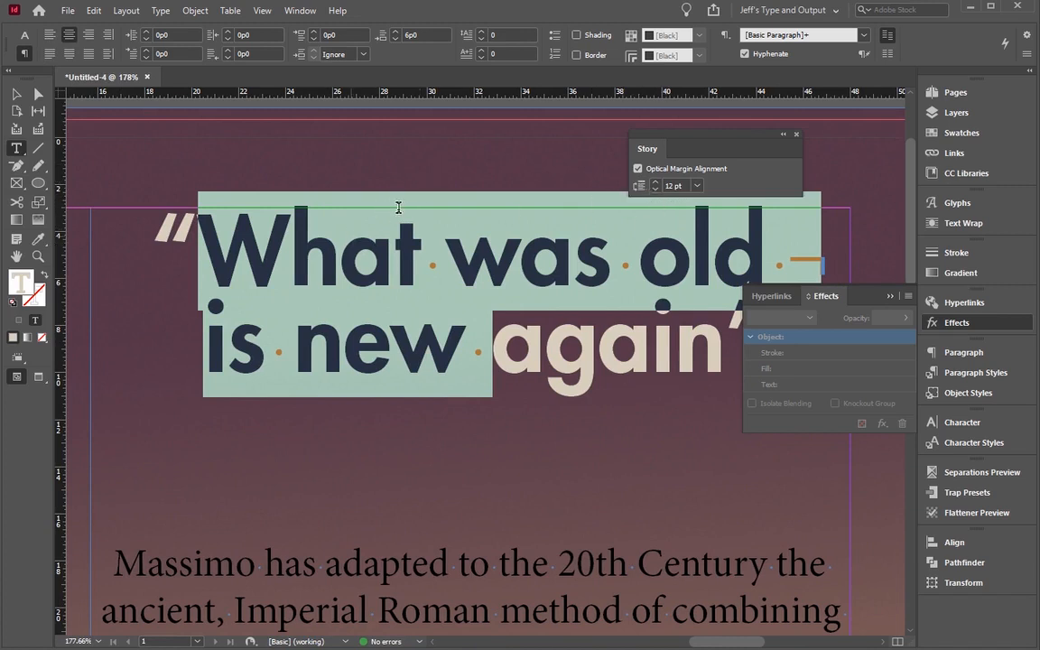
click(637, 169)
click(638, 169)
click(891, 297)
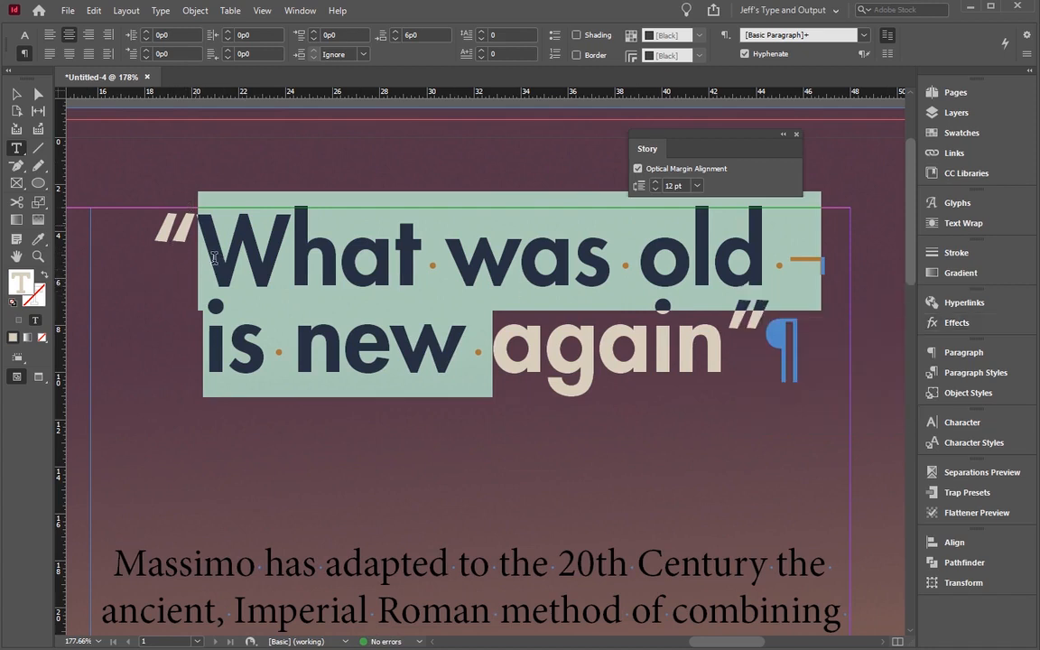
click(697, 185)
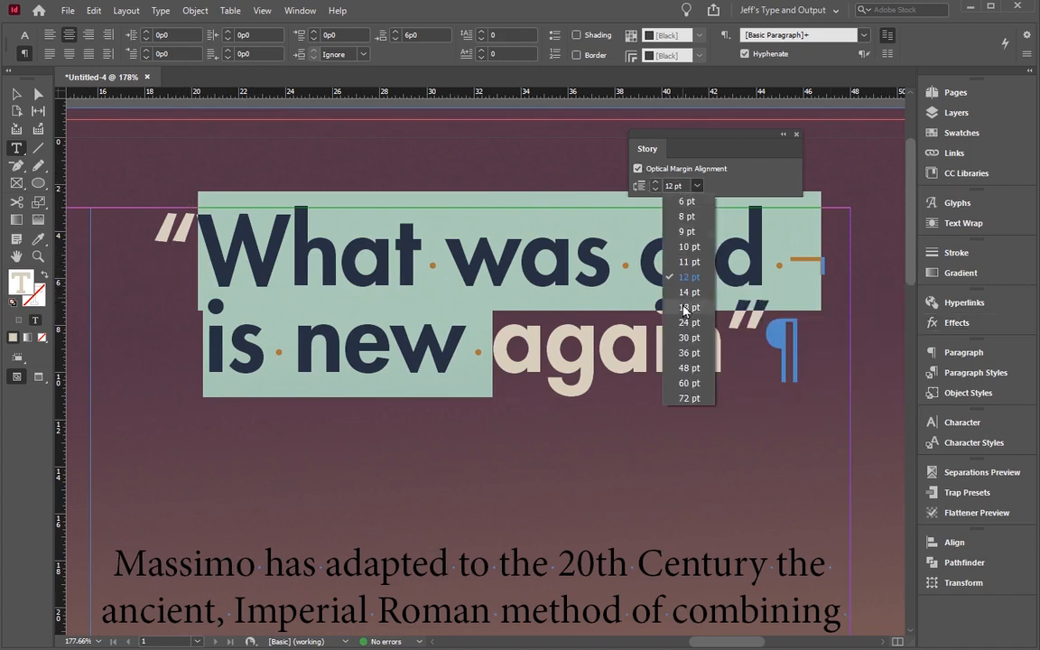
click(687, 376)
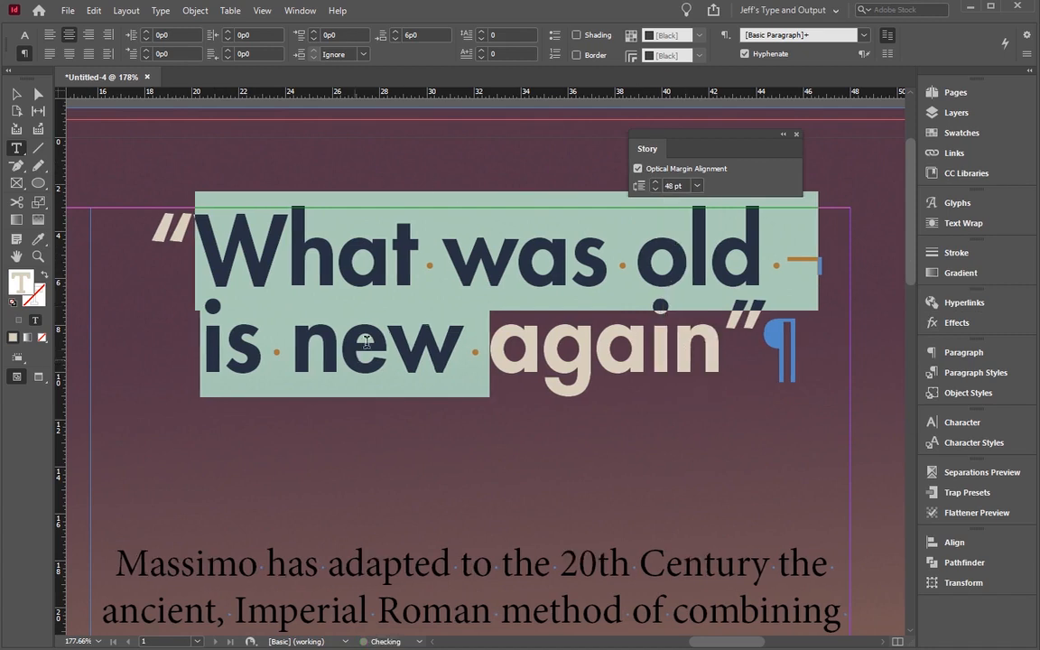
Step: Compare the tagline left-aligned and centred, with Optical Margin Alignment on and off, finishing centred with the option enabled
click(51, 36)
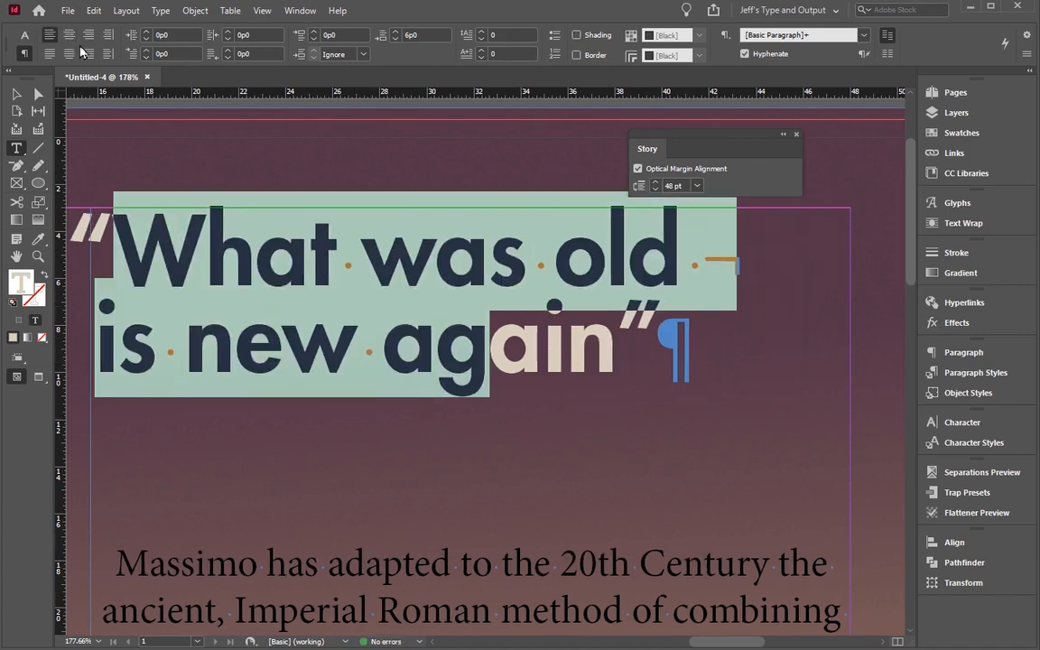
click(71, 38)
click(50, 37)
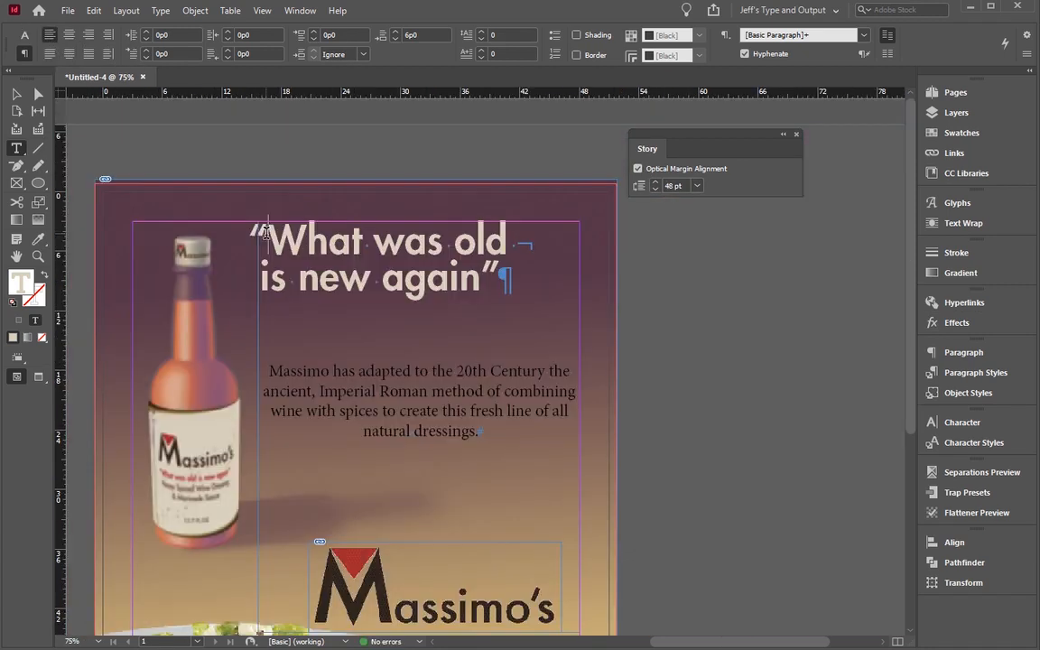
drag(266, 232, 370, 280)
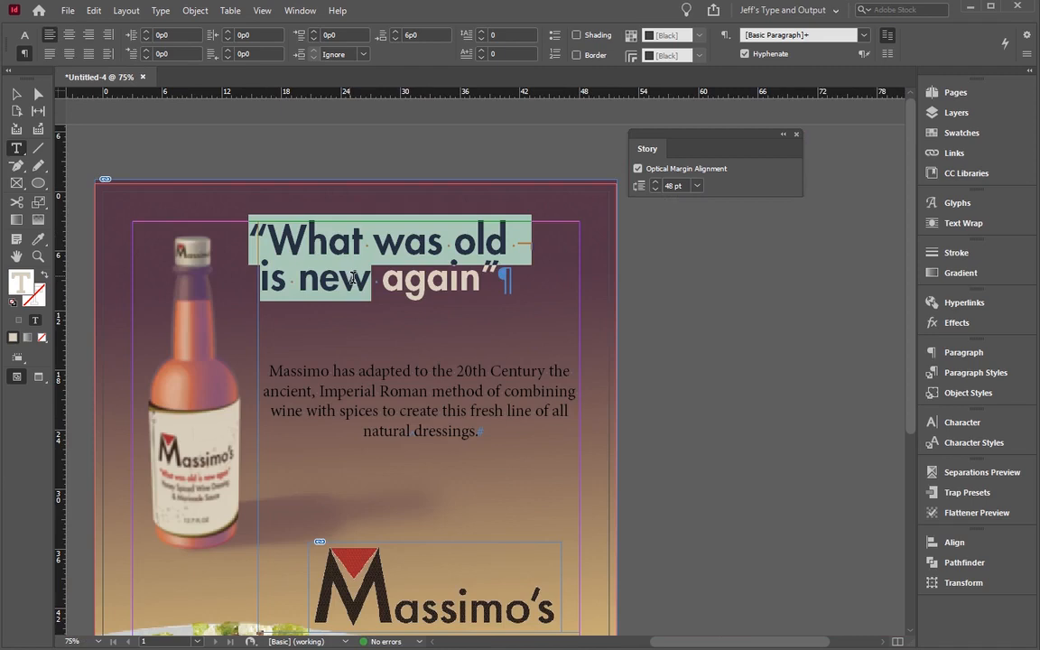
click(639, 169)
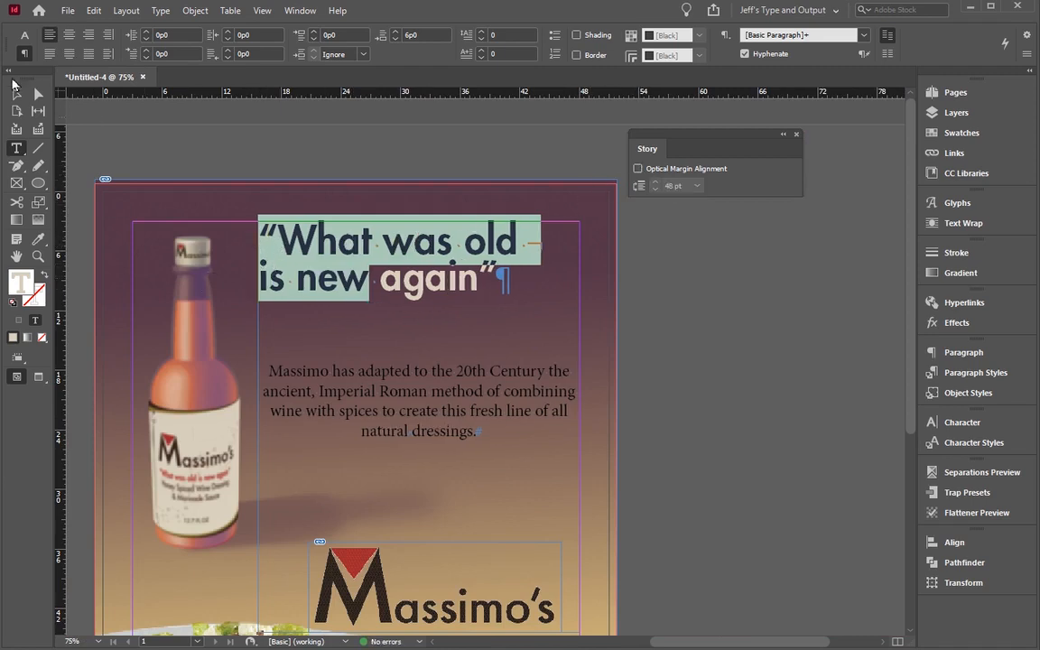
click(69, 36)
click(649, 171)
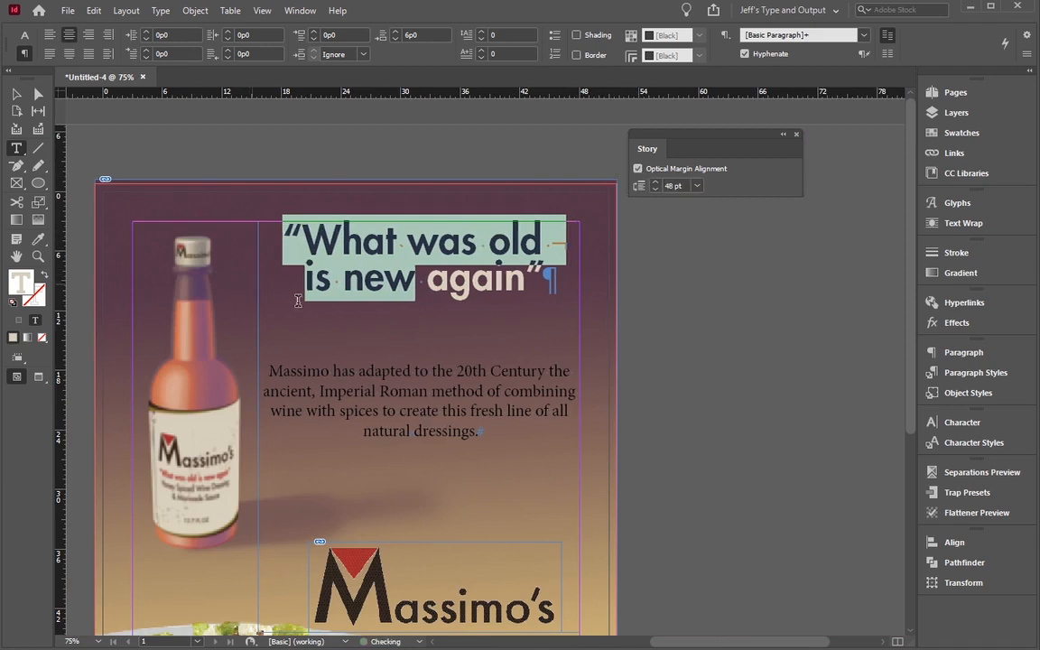
click(332, 238)
key(Escape)
double_click(567, 242)
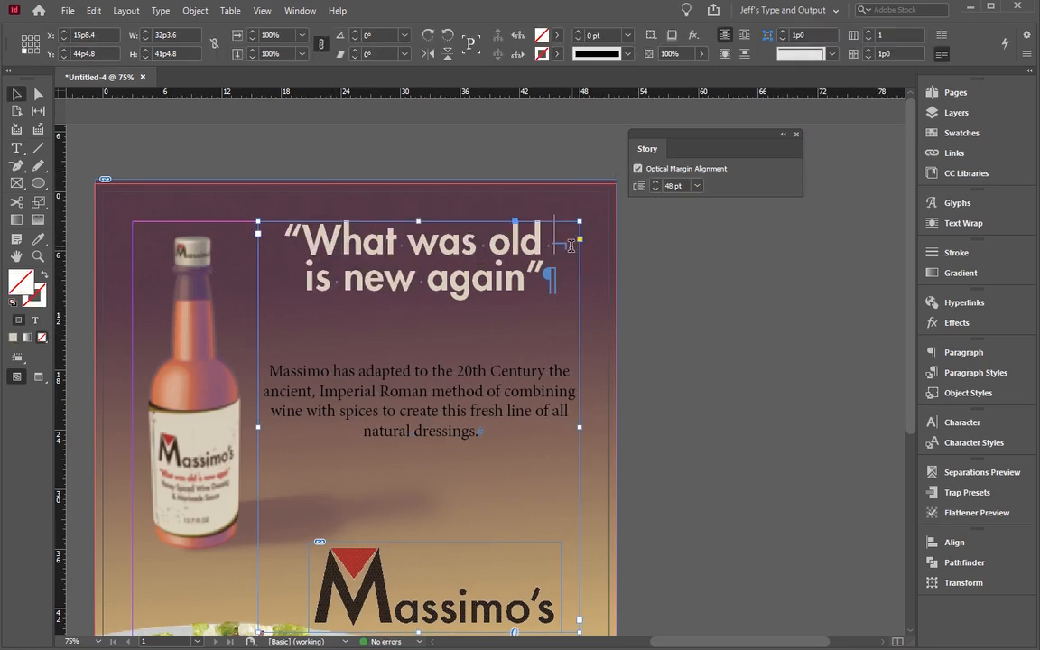
drag(566, 246, 310, 243)
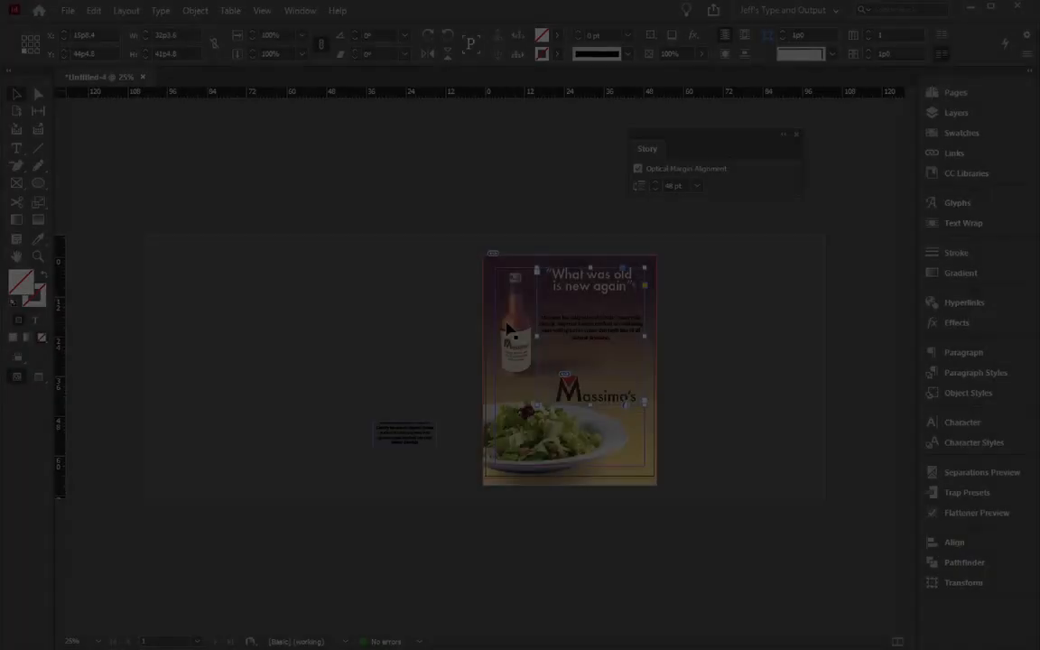
Step: Show Layer 1 and hide Layer 4 of the placed image through its object layer options
right_click(508, 305)
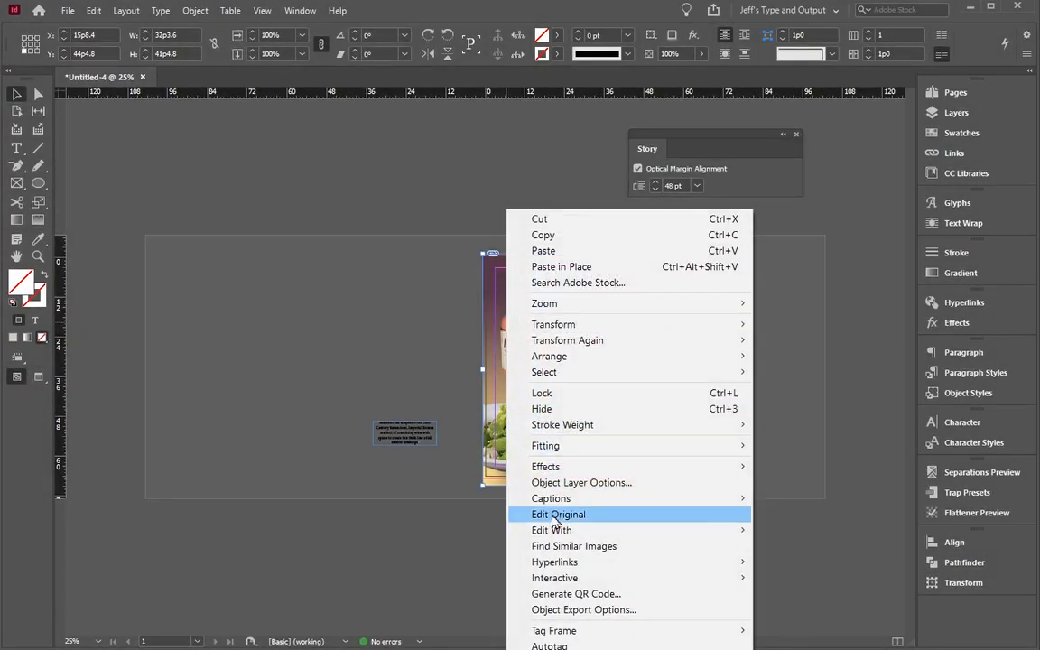
click(561, 482)
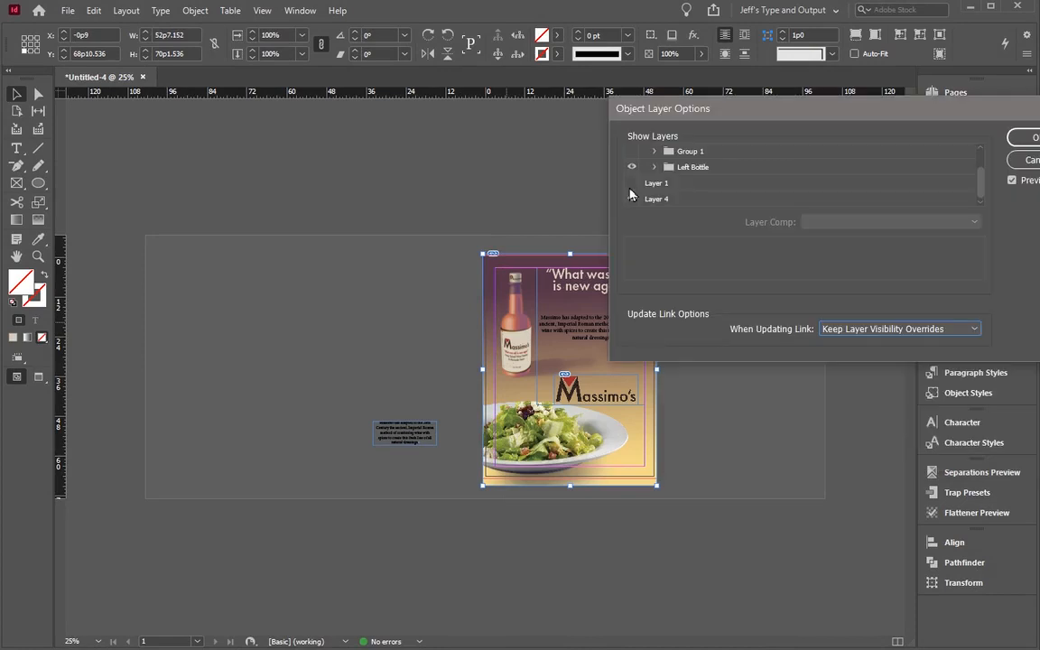
click(630, 186)
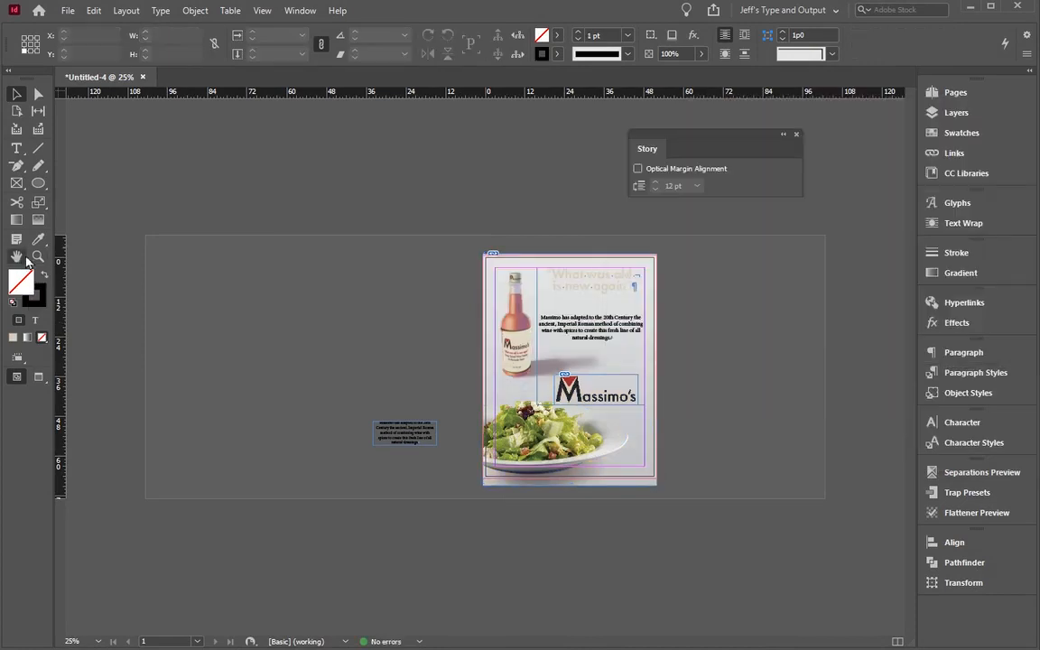
Step: Recolour the whole tagline with red sampled from the logo triangle on the bottle's label
drag(558, 228, 694, 405)
click(16, 148)
drag(246, 238, 565, 278)
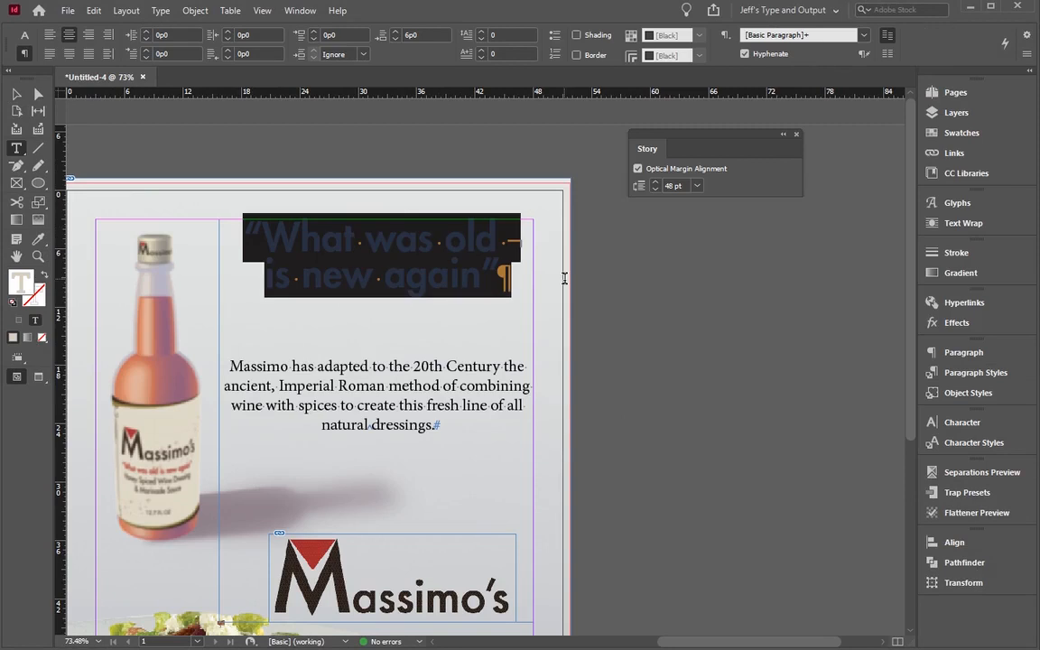
click(38, 239)
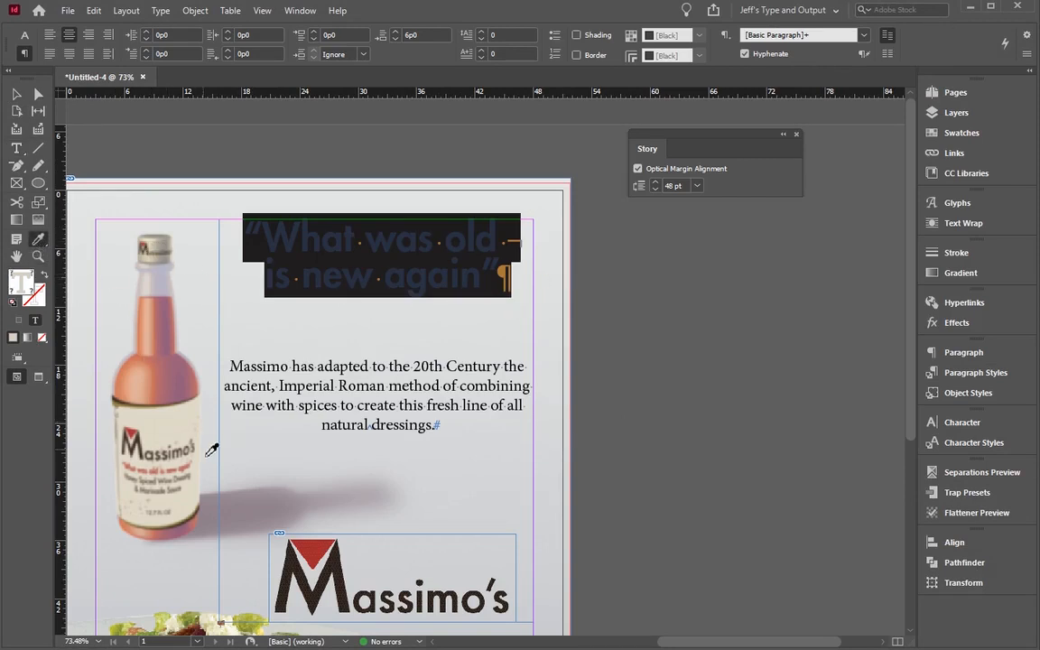
scroll(99, 375, down, 3)
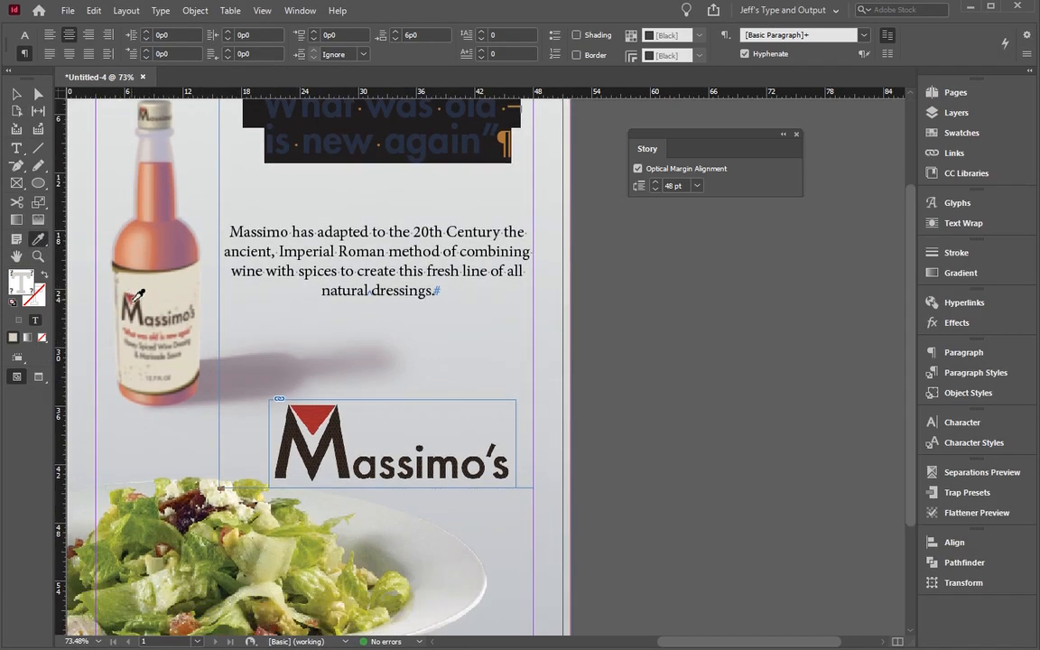
click(133, 299)
scroll(546, 310, up, 3)
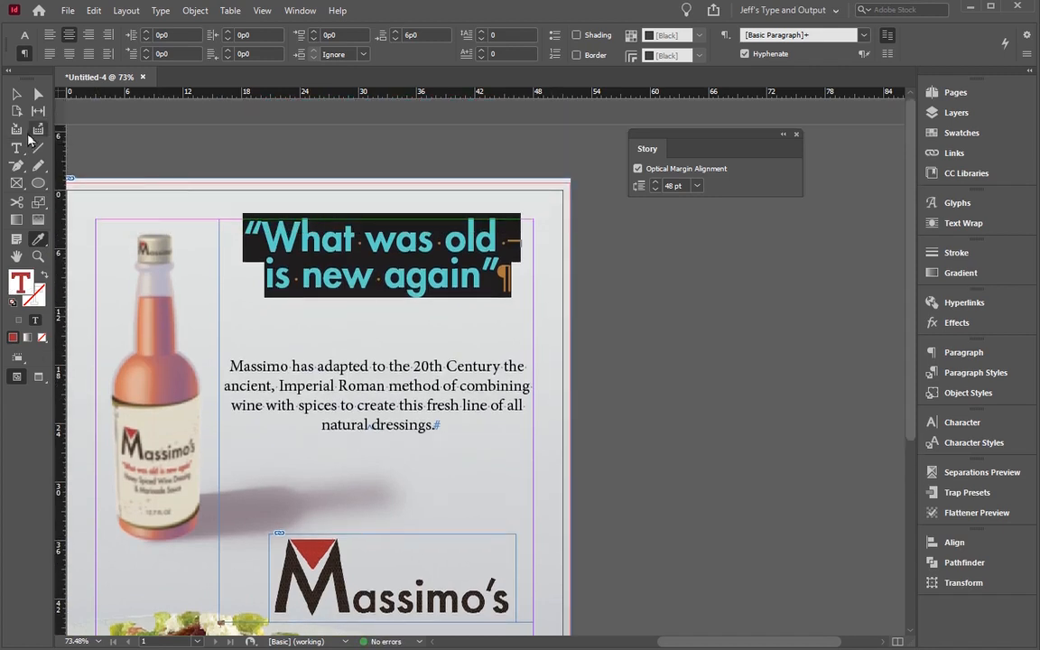
Step: Show Layer 4 and hide Layer 1 of the placed image through its object layer options
click(16, 94)
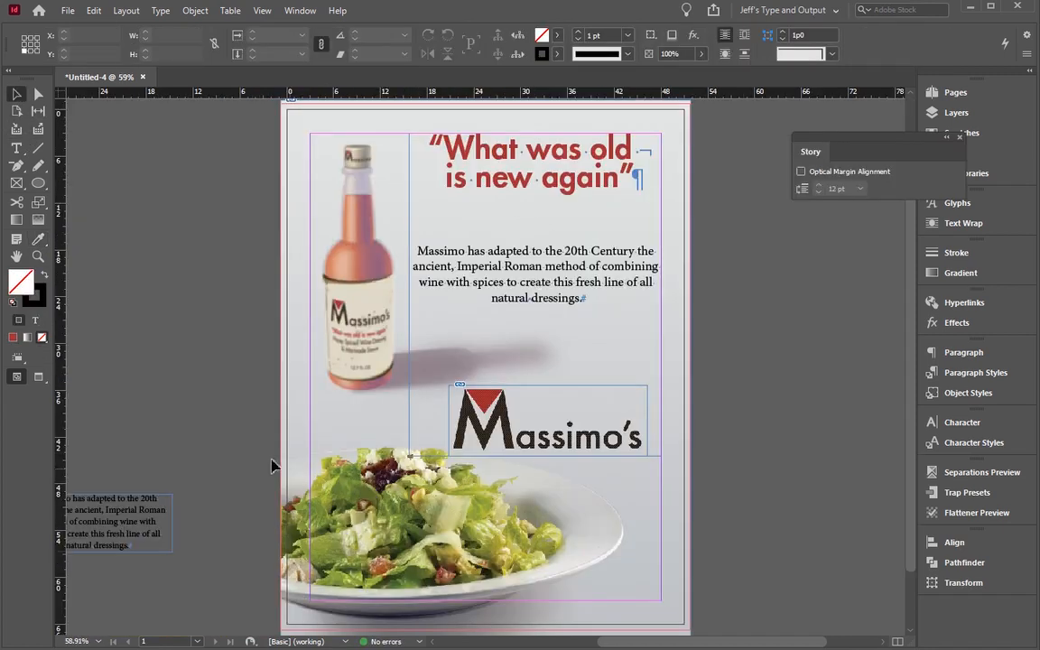
right_click(473, 506)
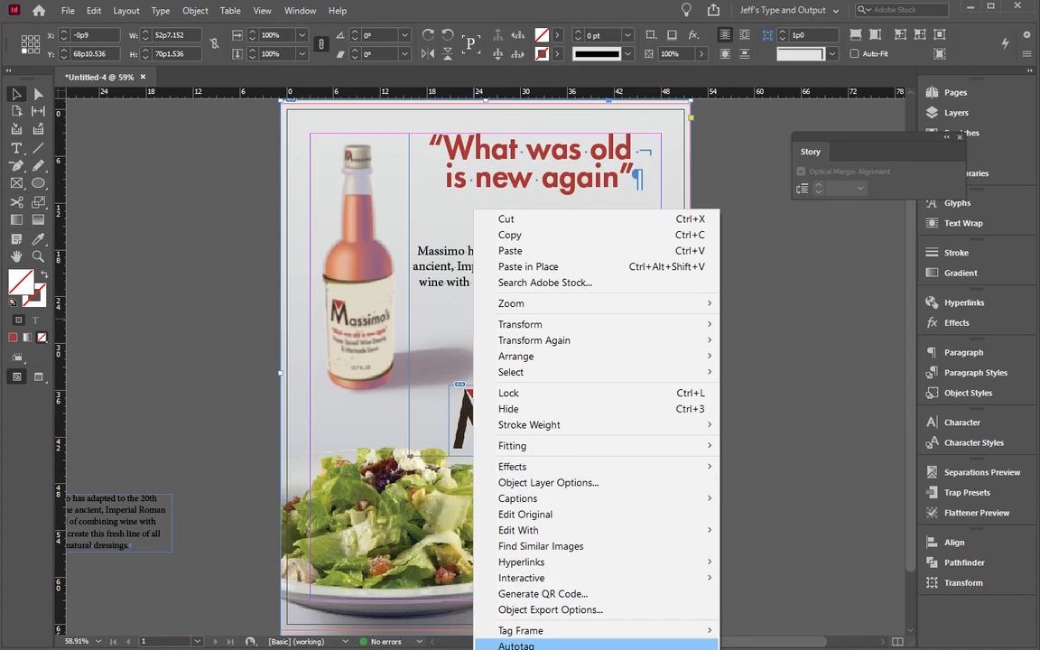
click(545, 482)
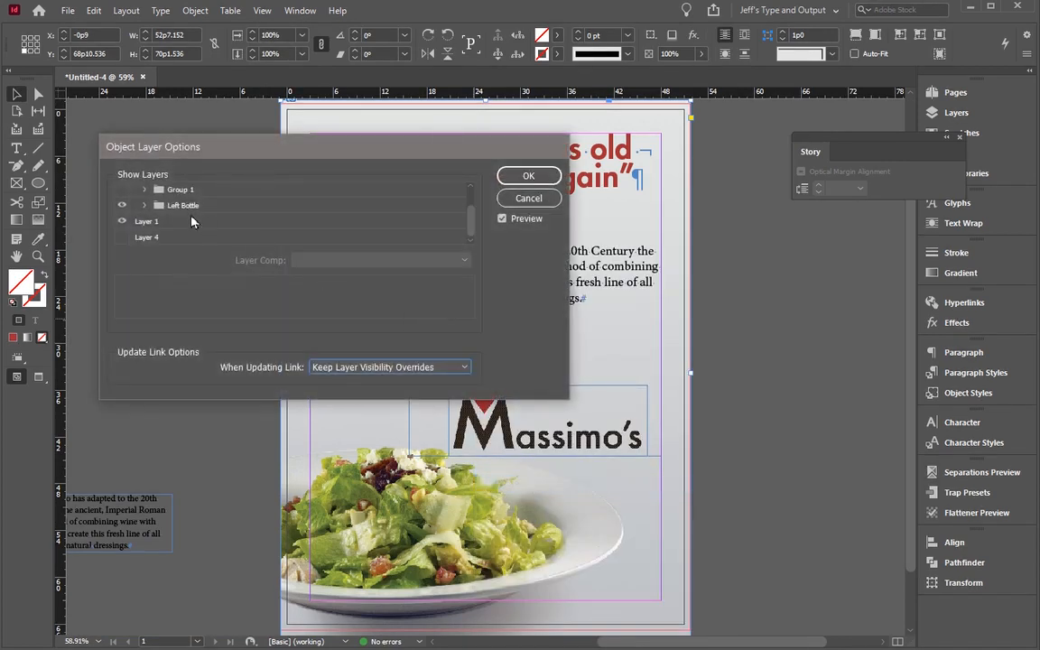
click(121, 235)
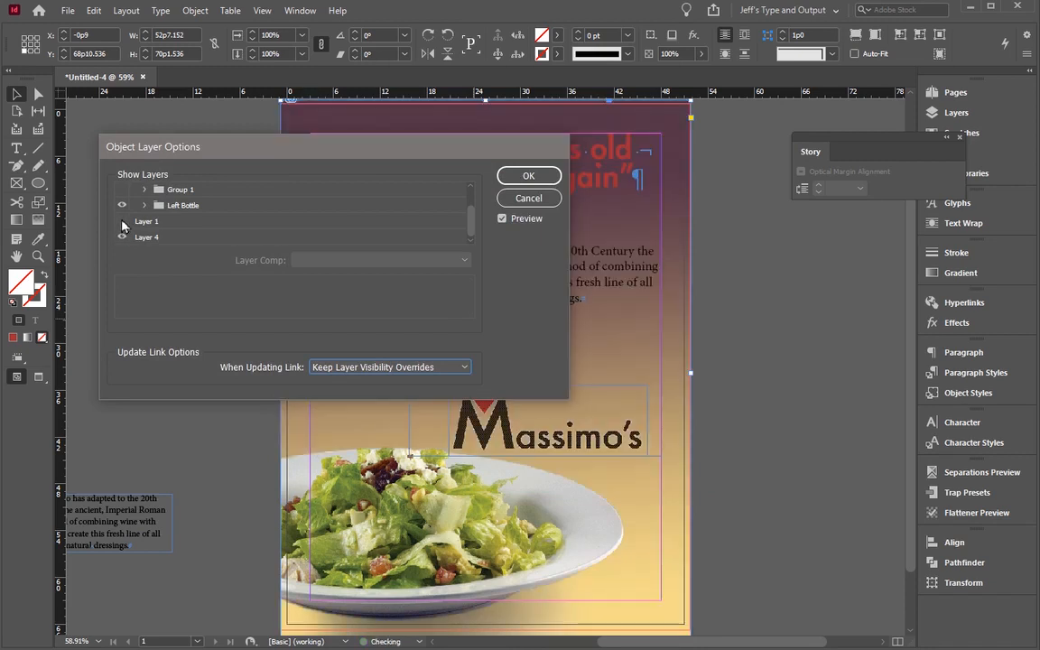
click(516, 178)
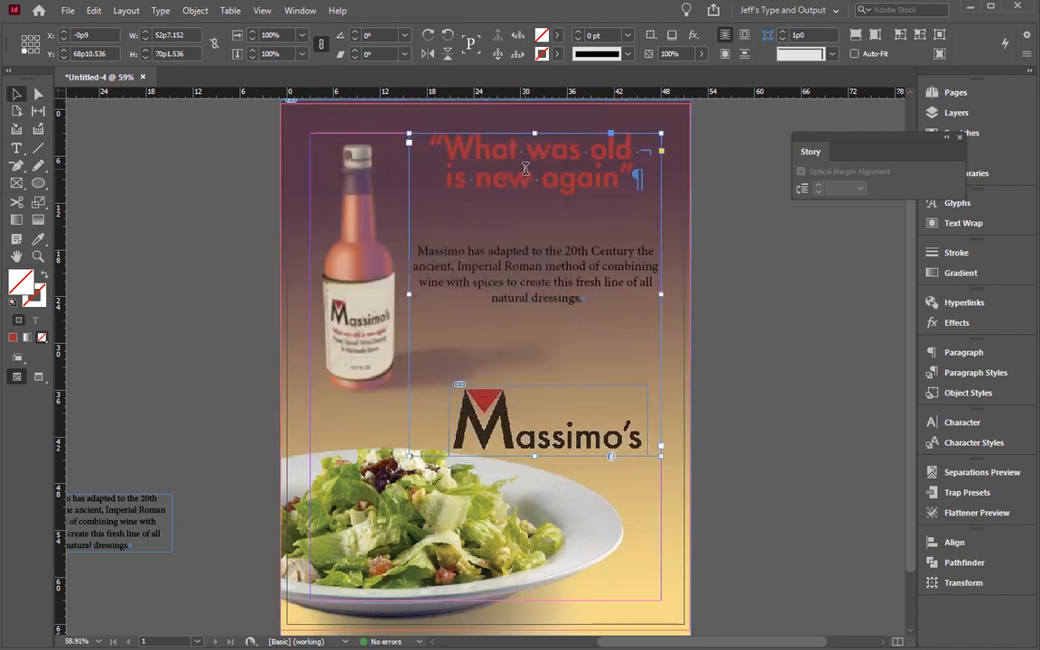
Step: Recolour the whole tagline with cream sampled from the background of the bottle's label
triple_click(580, 170)
click(577, 172)
key(ctrl+a)
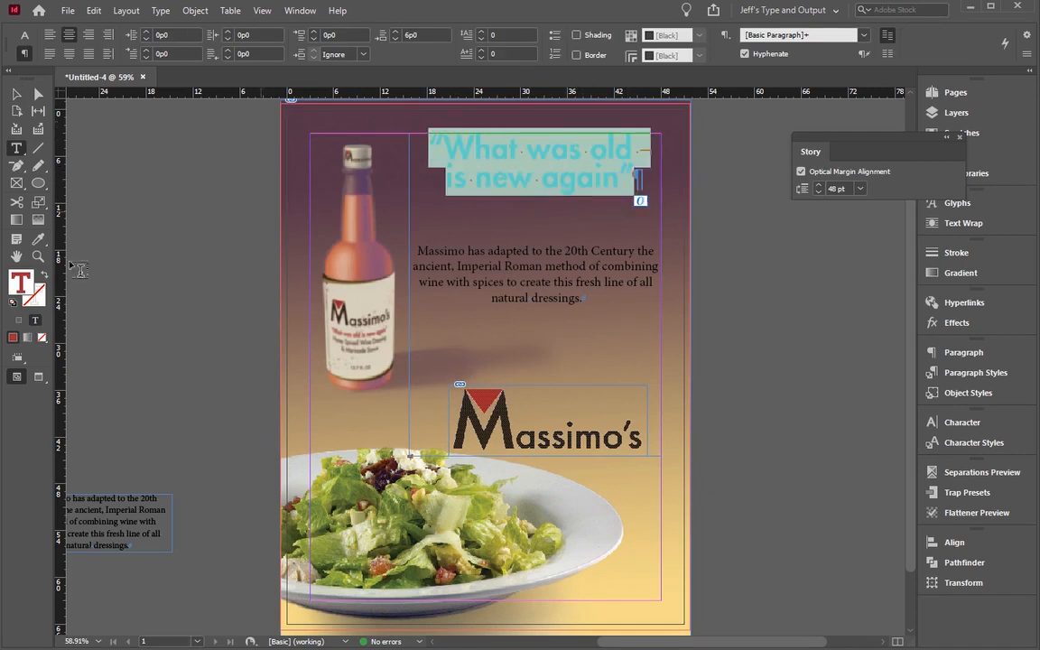
click(38, 239)
click(362, 300)
Step: Recolour the ad copy paragraph with cream sampled from the bottle's label
key(t)
triple_click(437, 265)
drag(376, 223, 587, 300)
click(38, 240)
click(340, 302)
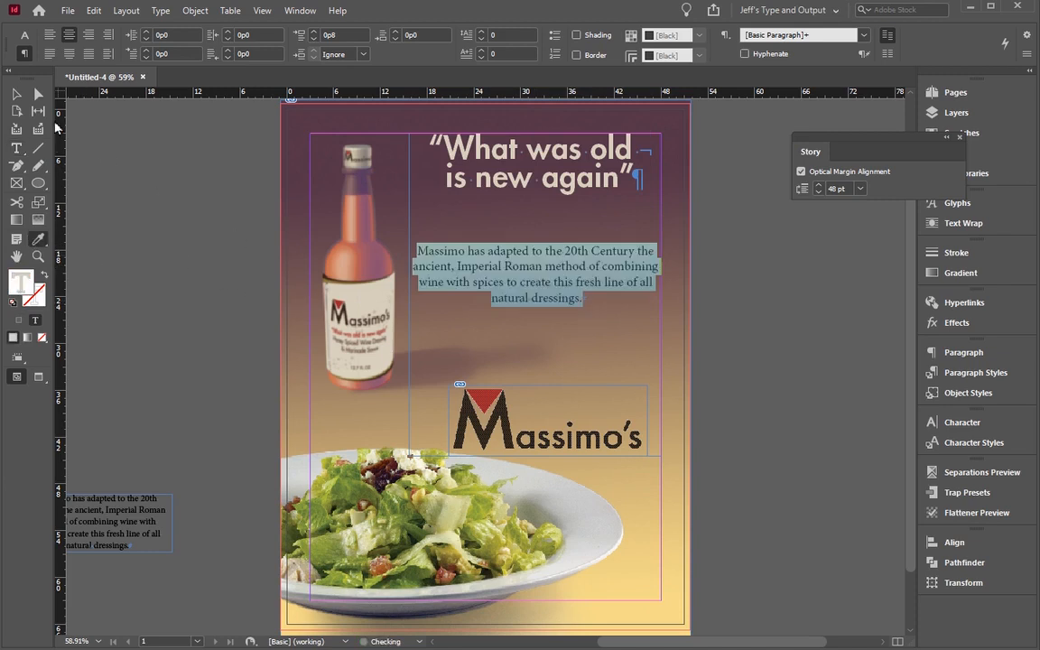
Step: Set the ad copy's fill to white, with magenta and yellow at 0%
click(16, 94)
triple_click(525, 279)
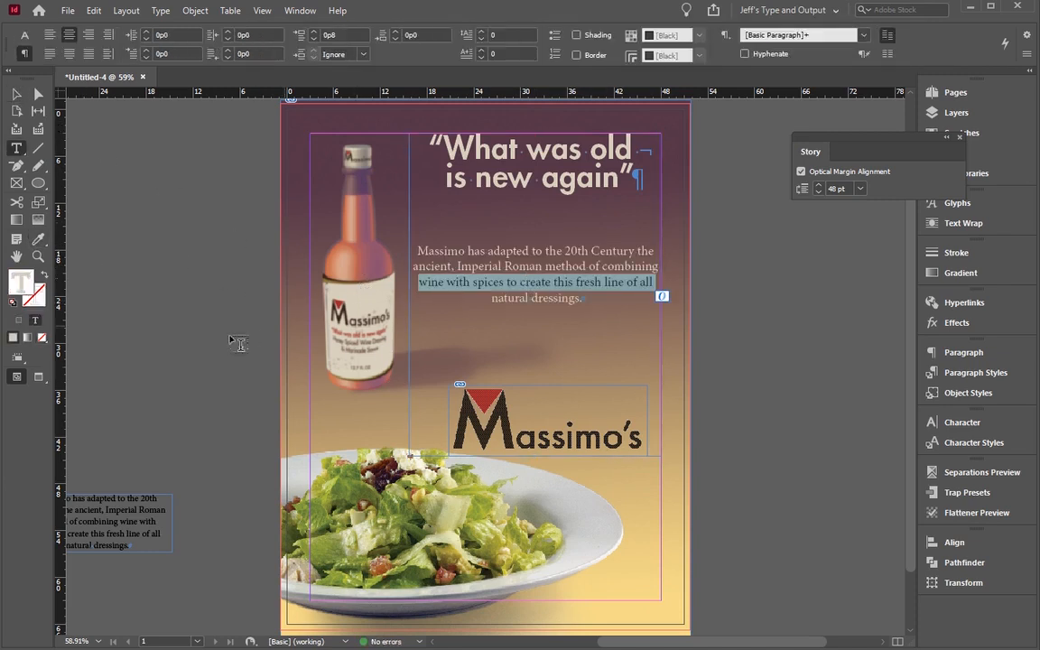
click(37, 257)
drag(386, 222, 739, 360)
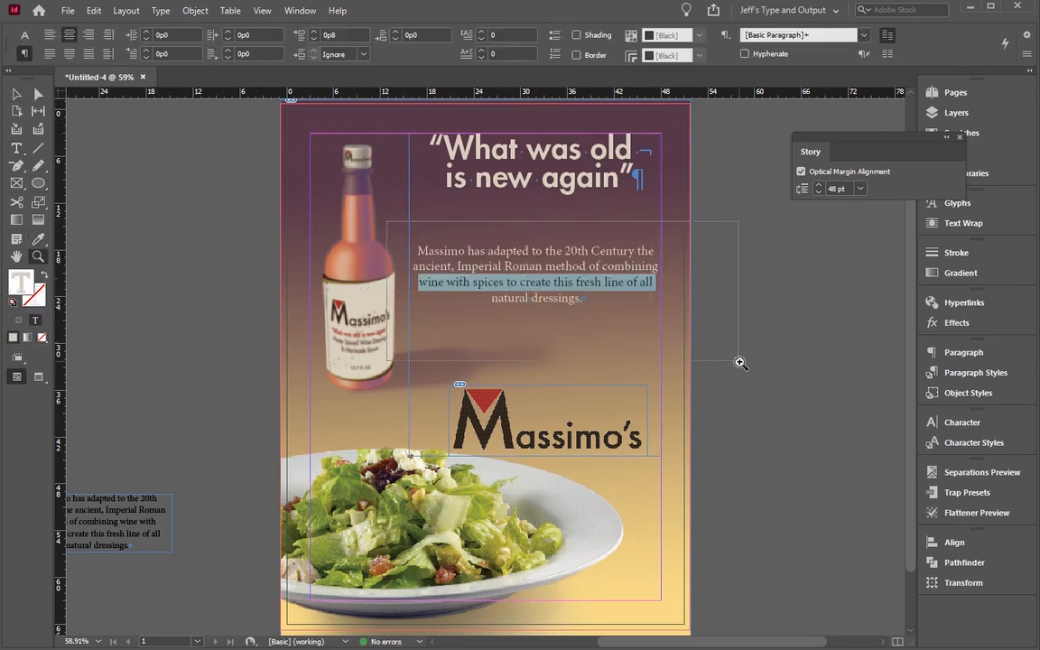
key(t)
drag(140, 266, 766, 383)
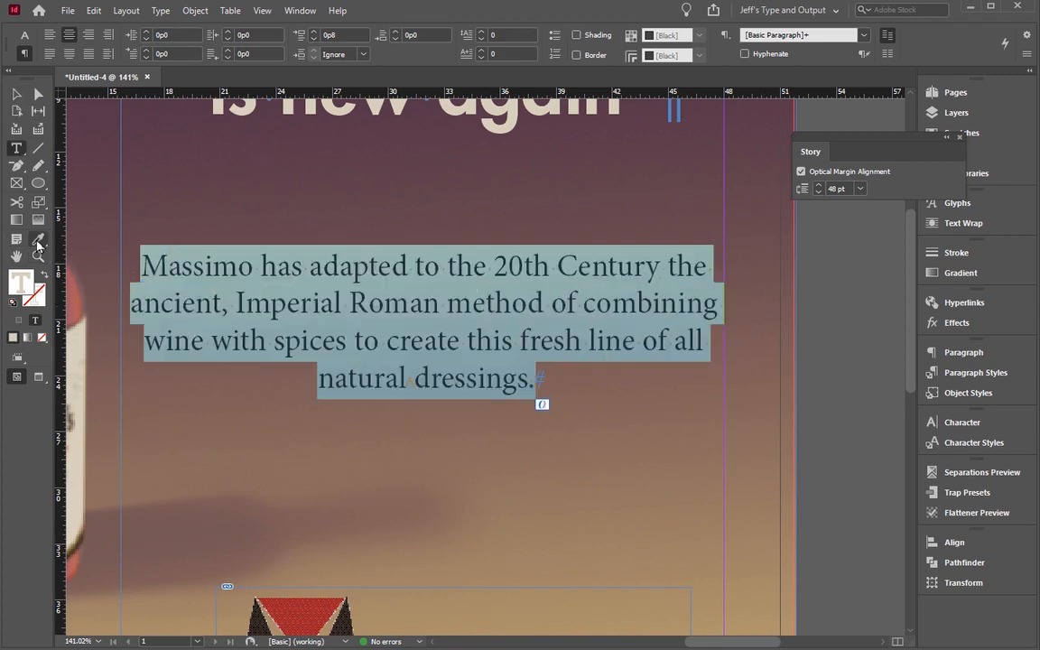
double_click(20, 281)
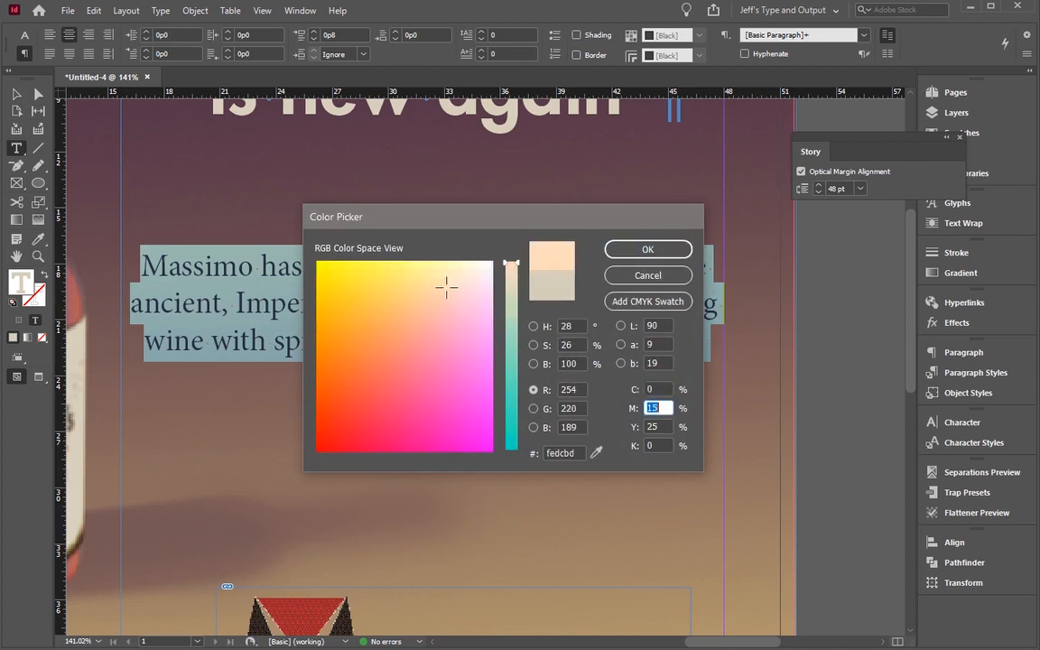
text(0)
key(Tab)
text(0)
key(Tab)
key(Return)
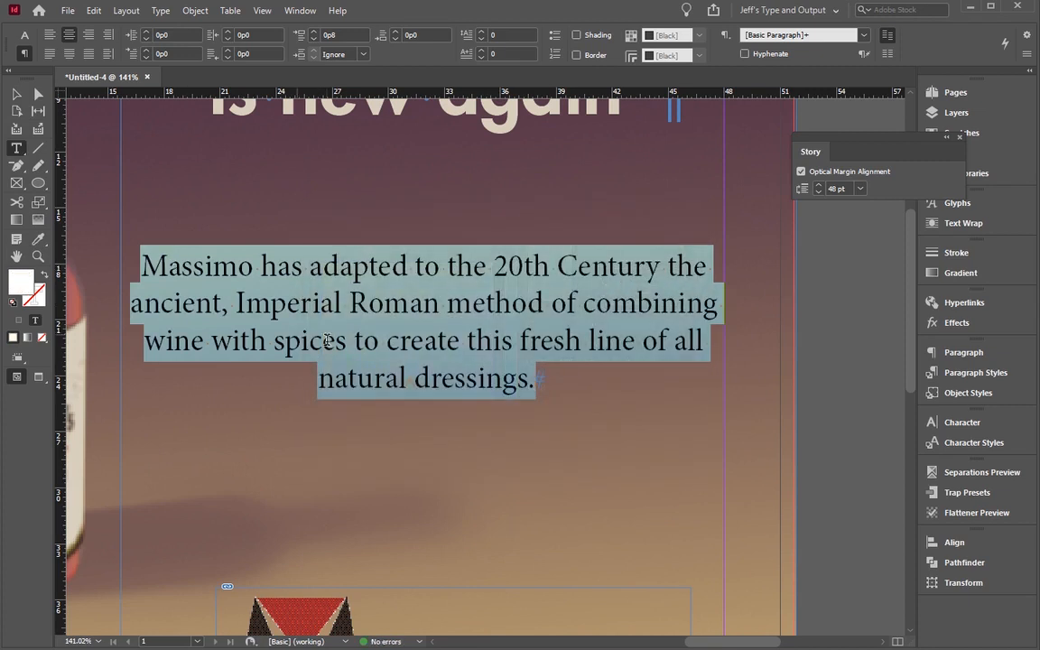
click(475, 315)
click(16, 94)
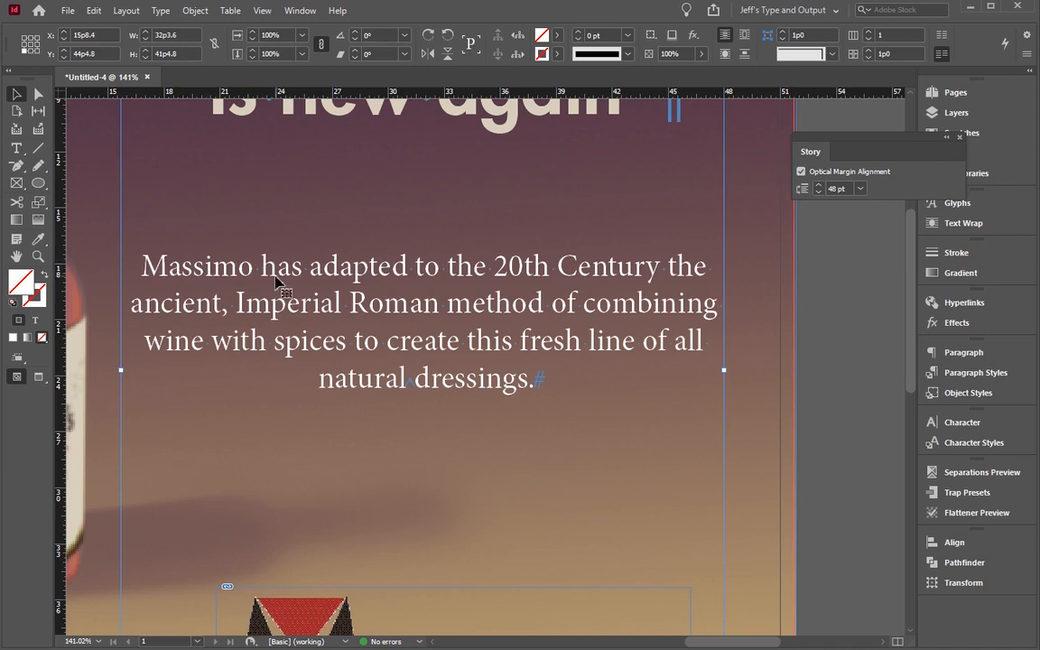
Step: Try the ad copy at 16 pt and set its font size back to 20 pt
double_click(383, 314)
drag(537, 391, 127, 254)
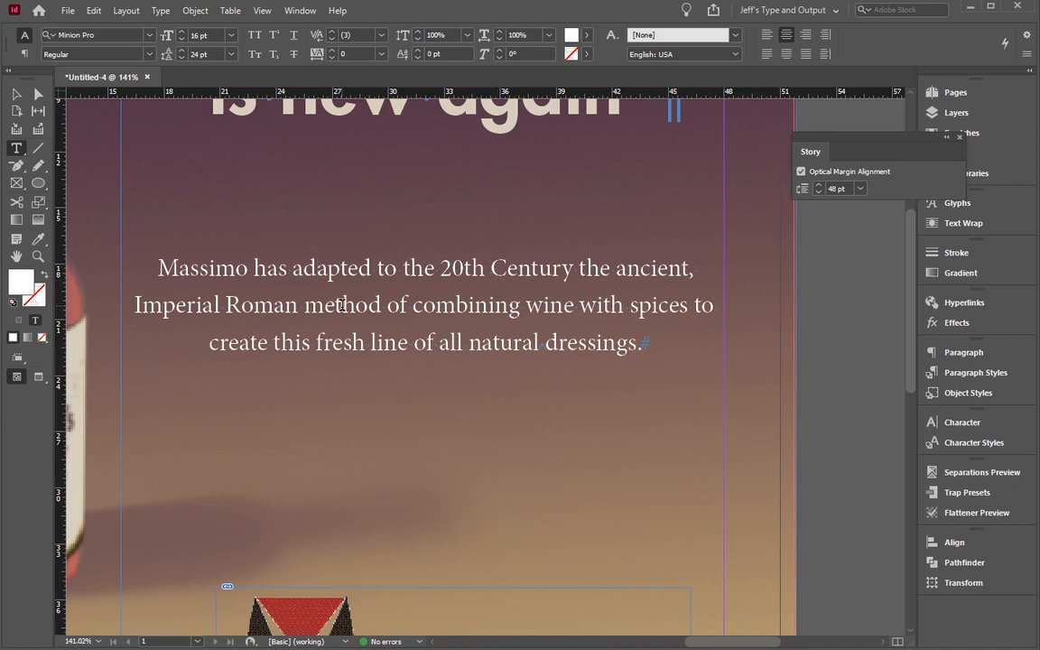
key(ctrl+a)
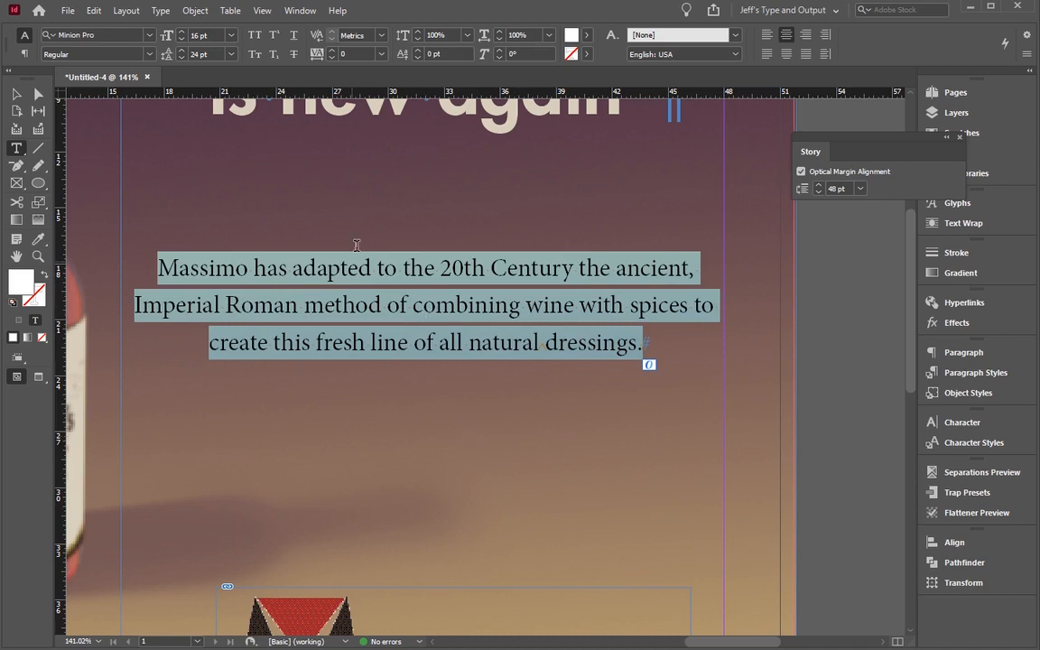
triple_click(208, 39)
text(1)
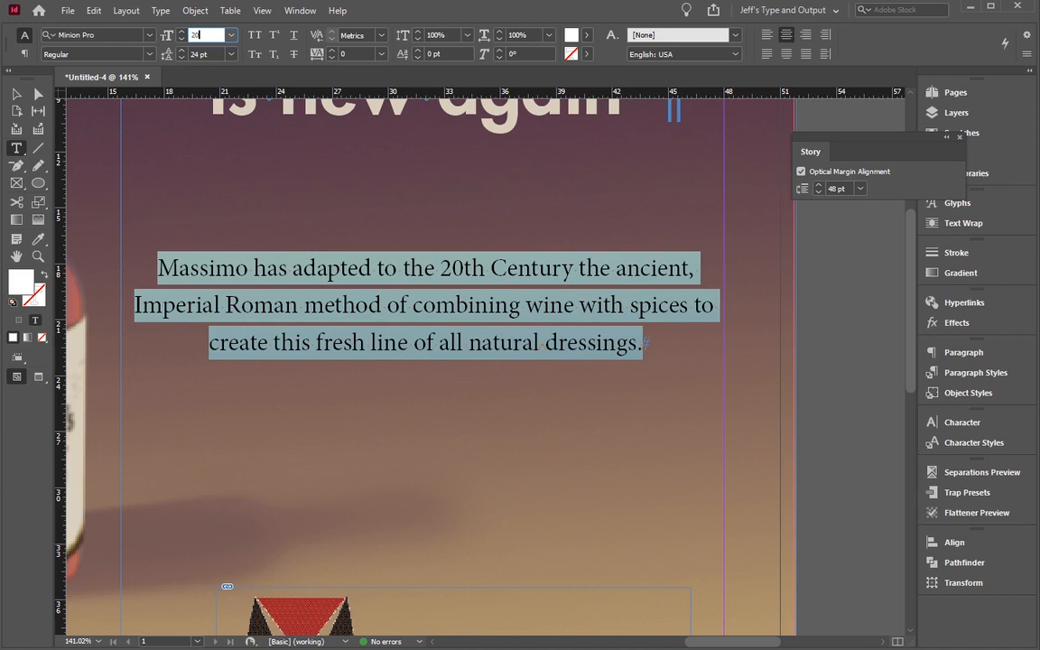
key(Tab)
click(332, 323)
click(140, 270)
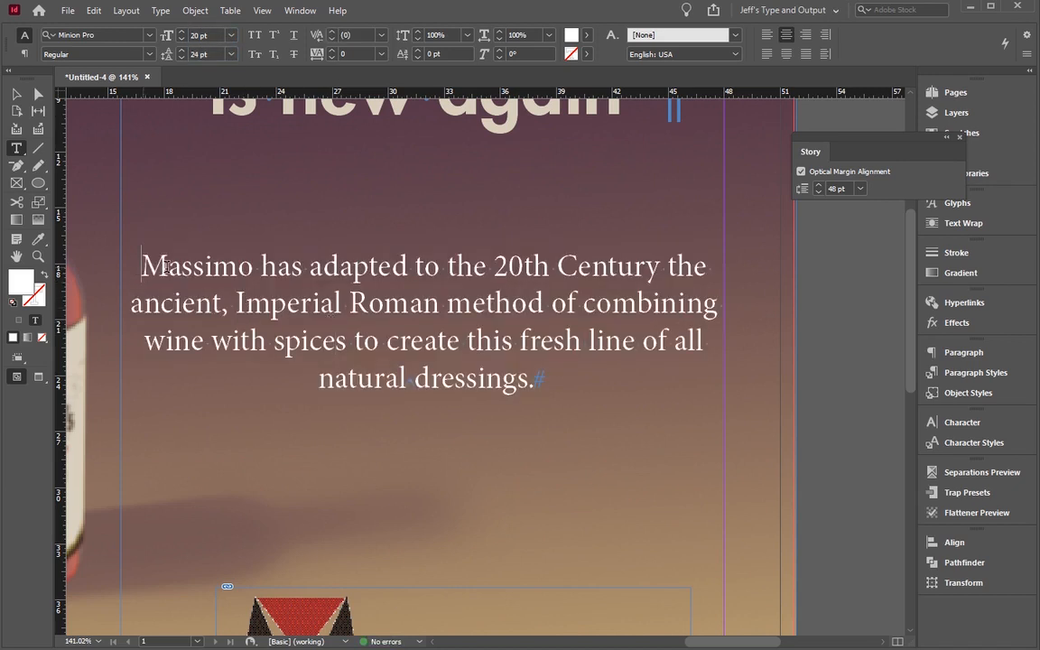
Step: Change the whole ad copy's Minion Pro font style to Medium
triple_click(166, 267)
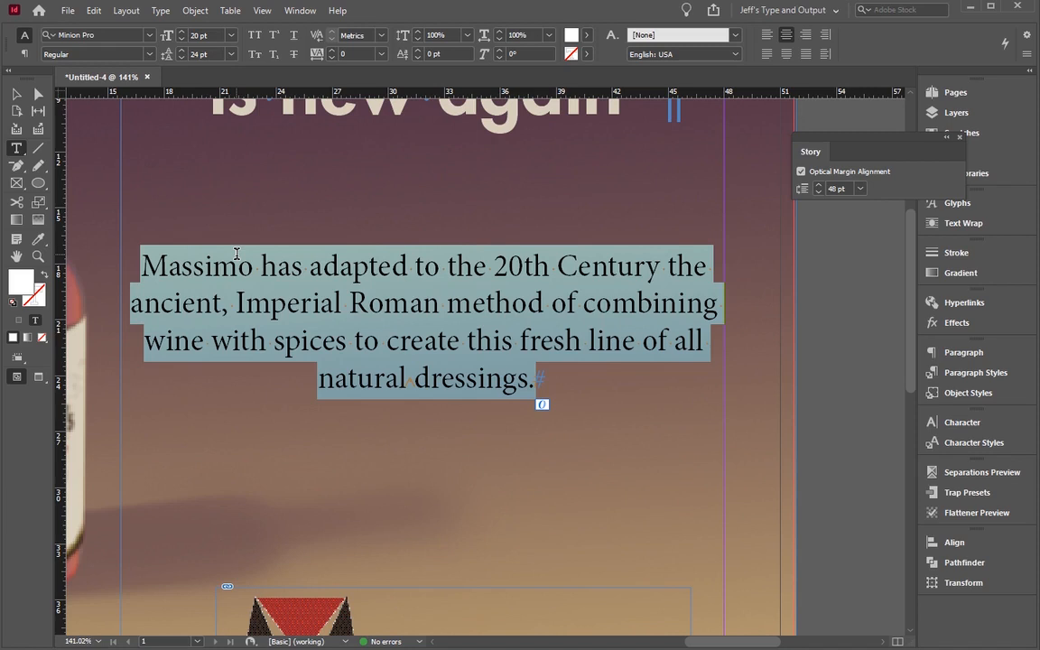
click(180, 267)
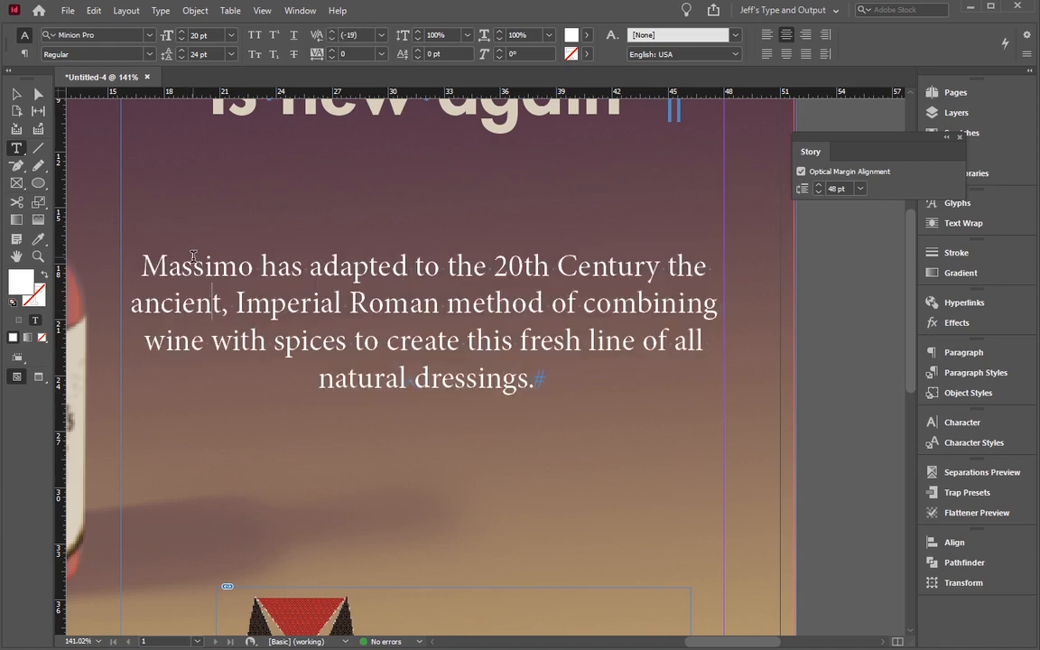
drag(182, 267, 205, 268)
drag(140, 262, 540, 384)
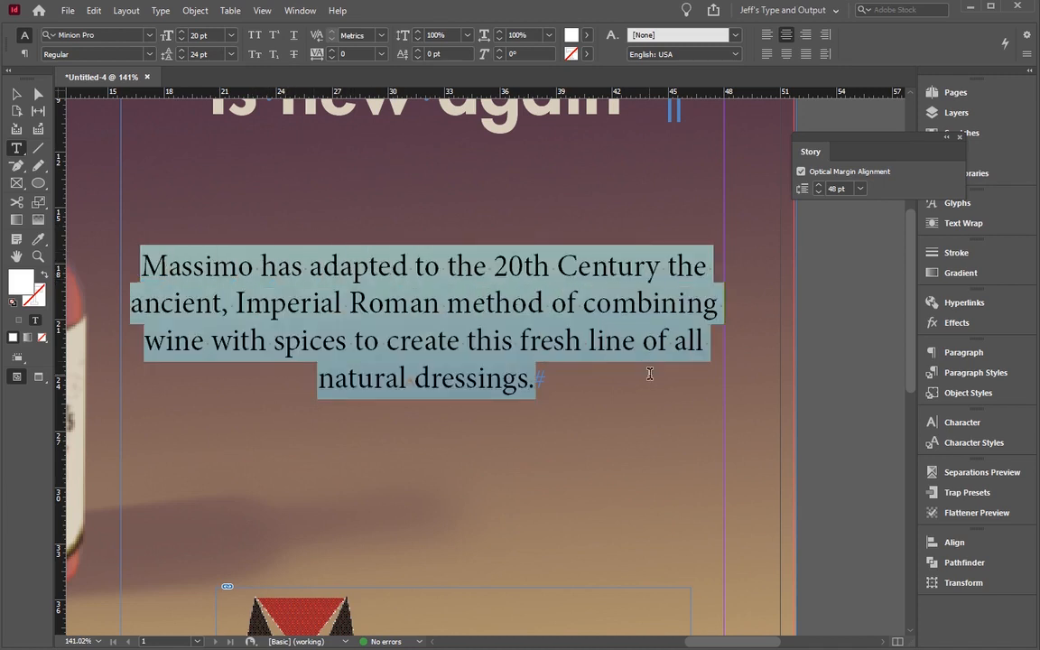
click(150, 54)
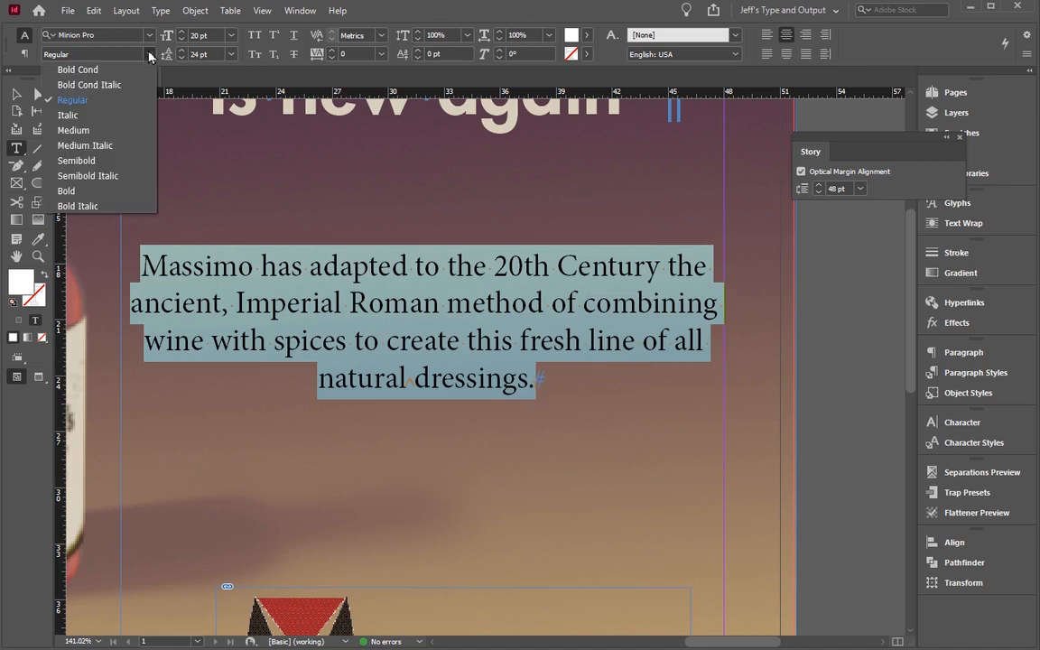
click(74, 130)
click(329, 362)
Step: Paste a duplicate of the ad copy as a second paragraph below the original and move the text frame up
drag(138, 257, 513, 391)
key(ctrl+c)
key(Right)
key(Return)
key(ctrl+v)
drag(283, 440, 284, 259)
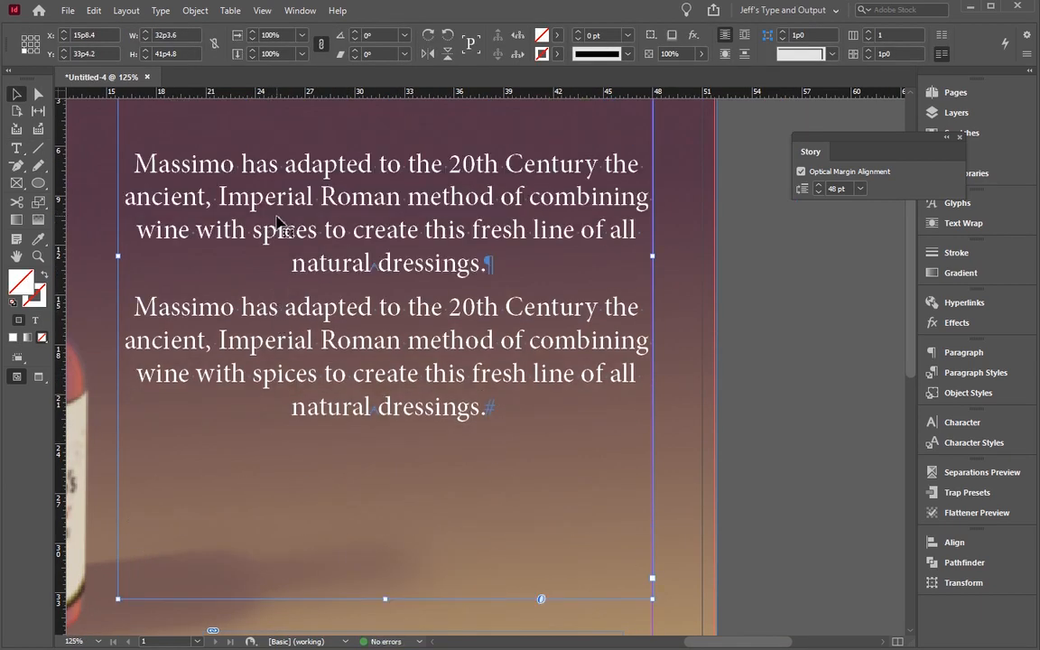
drag(283, 208, 284, 197)
Step: Set the upper ad copy paragraph to Minion Pro Regular to compare it with the Medium paragraph below
double_click(237, 169)
drag(486, 254, 141, 55)
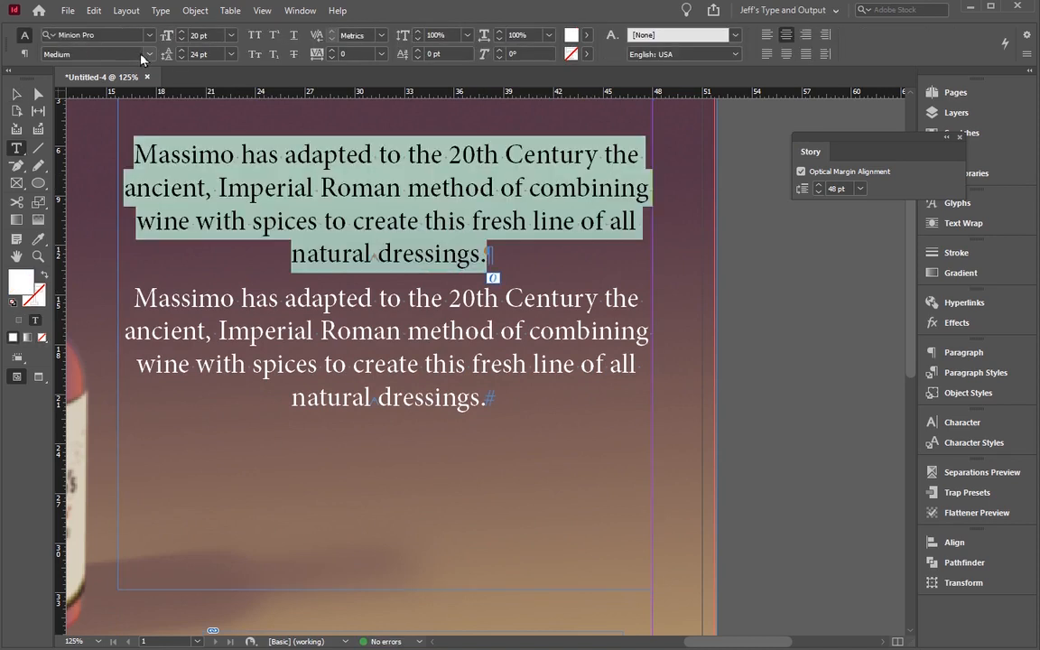
click(142, 55)
click(65, 100)
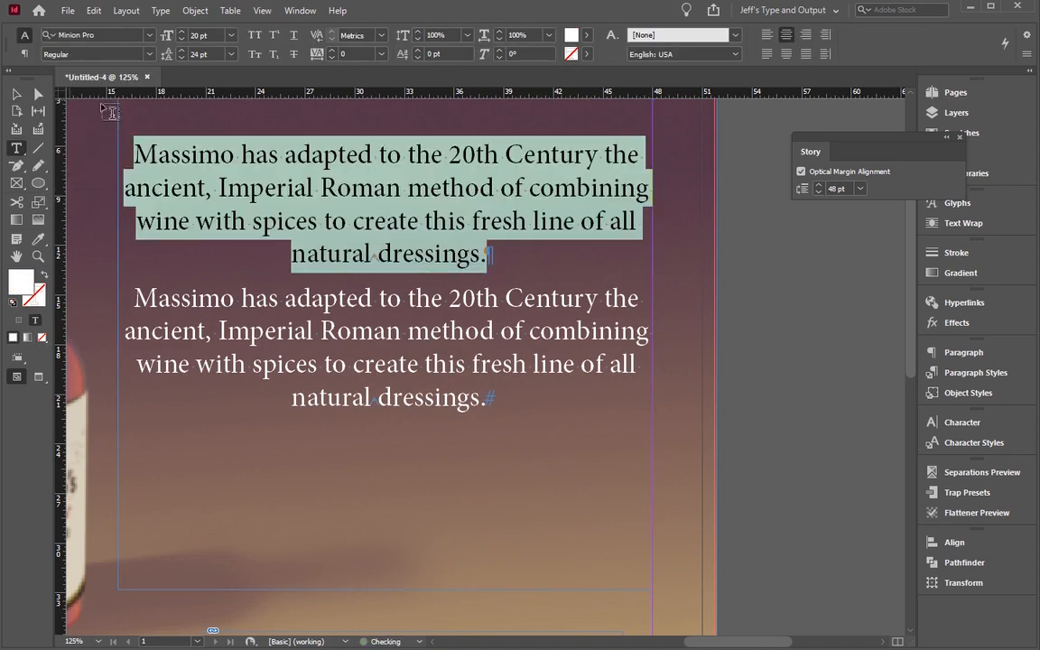
click(281, 191)
drag(128, 297, 565, 394)
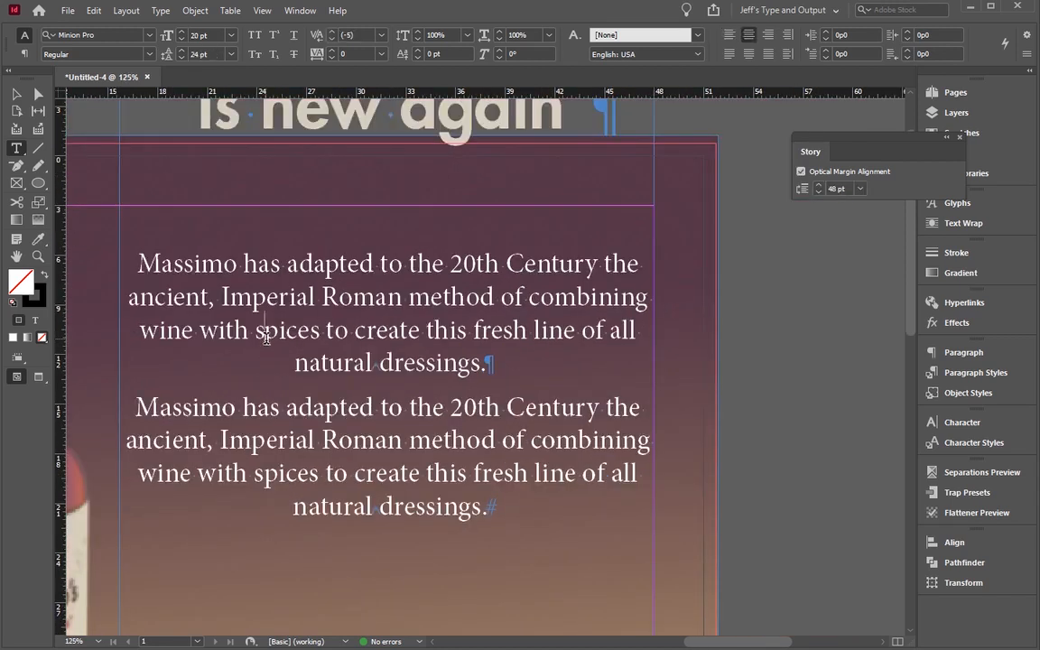
Step: Change the font of both ad copy paragraphs to Futura Std Light
double_click(267, 331)
key(ctrl+a)
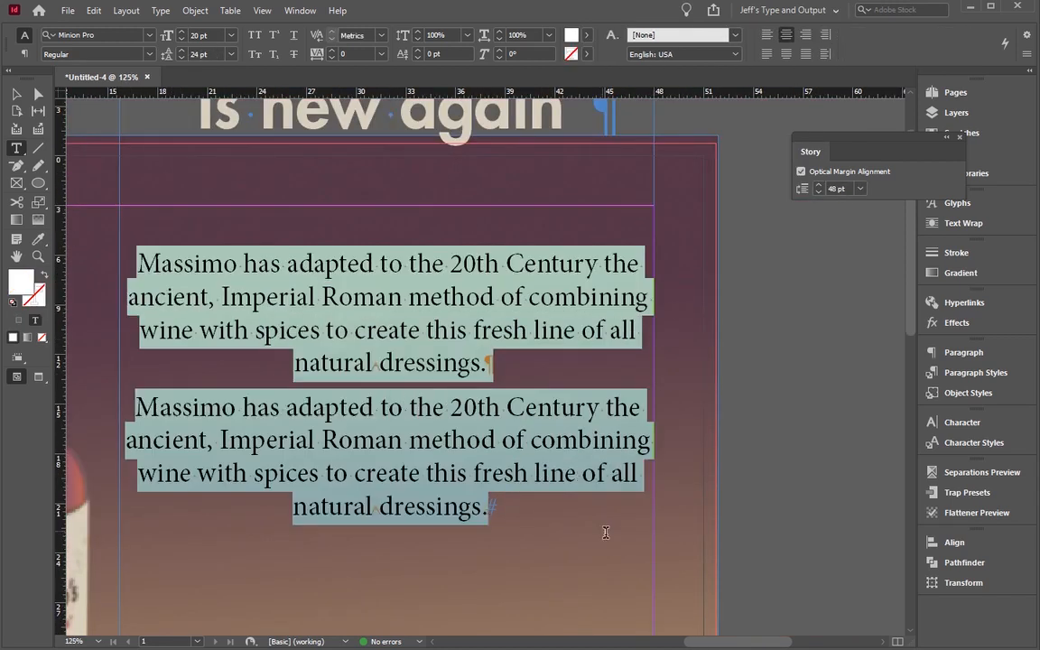
click(102, 34)
text(futu)
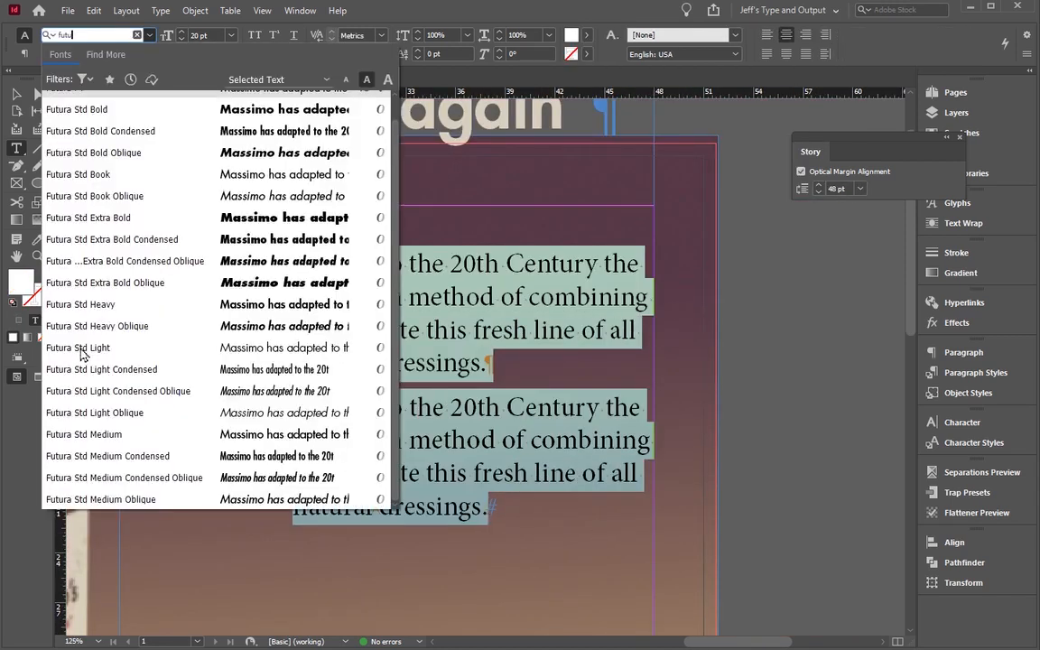
click(84, 349)
click(337, 299)
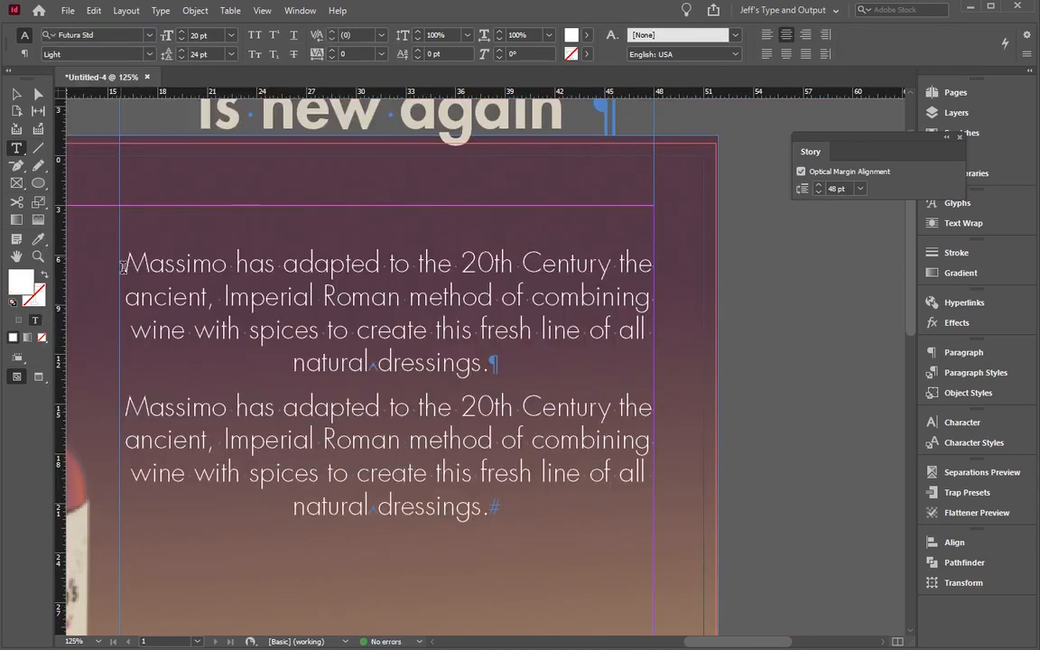
Step: Set the lower ad copy paragraph to Futura Std Book and the upper one to Medium to compare their weights
triple_click(126, 410)
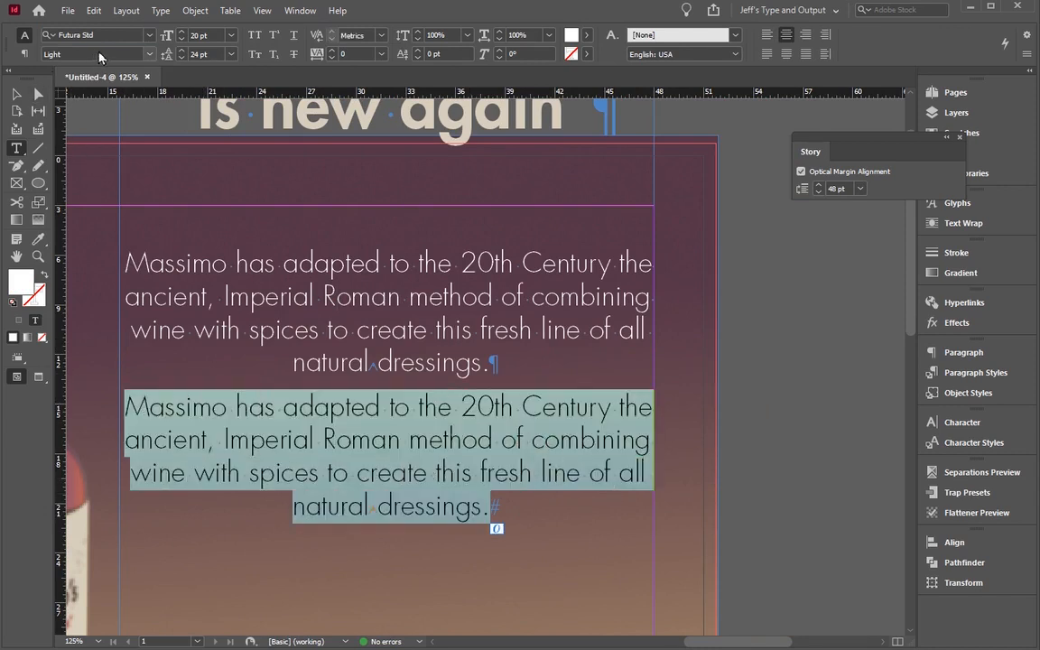
click(280, 379)
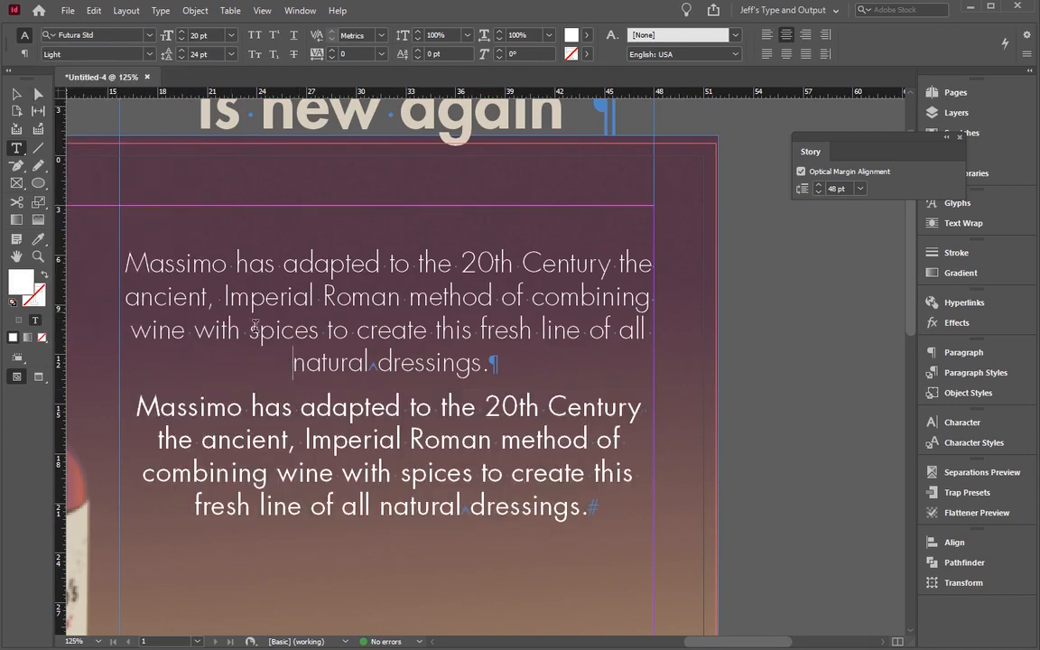
triple_click(255, 326)
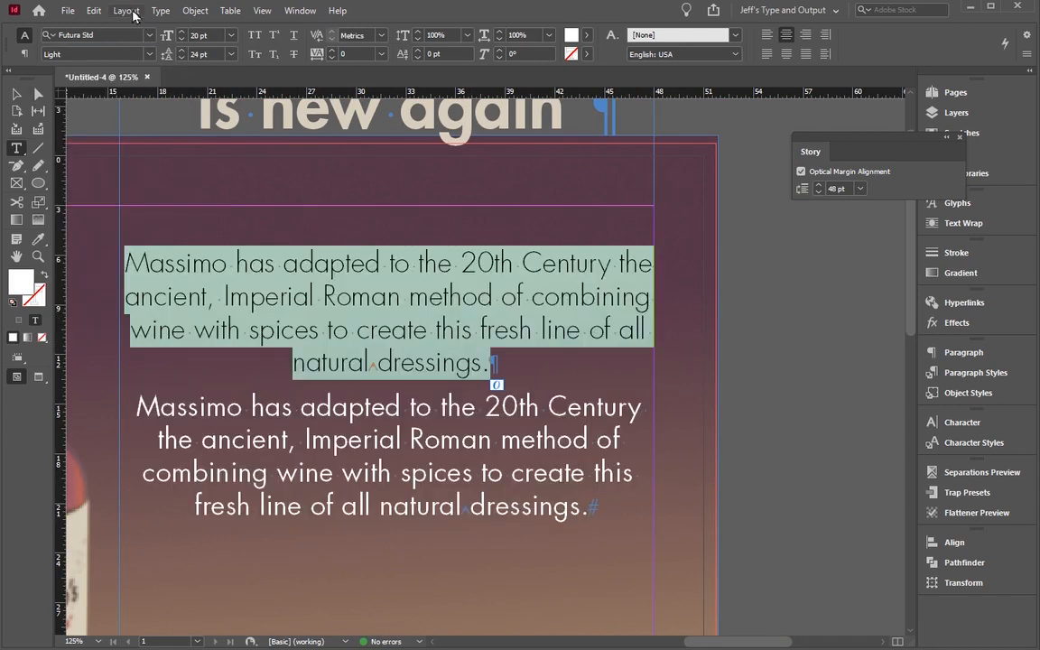
click(151, 56)
click(54, 245)
click(299, 296)
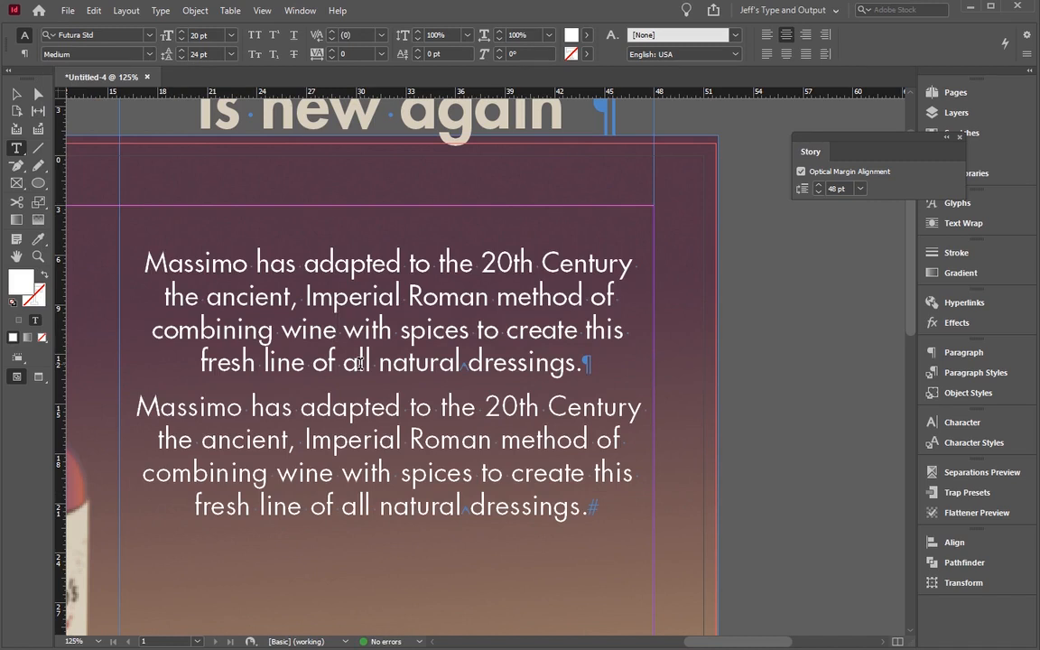
Step: Fit the page in view and delete the upper, Medium-weight ad copy paragraph
key(ctrl+0)
double_click(521, 207)
drag(628, 208, 421, 161)
key(BackSpace)
Step: Move the tagline and ad copy frame down to the page's top margin and delete the empty paragraph above the ad copy
click(9, 97)
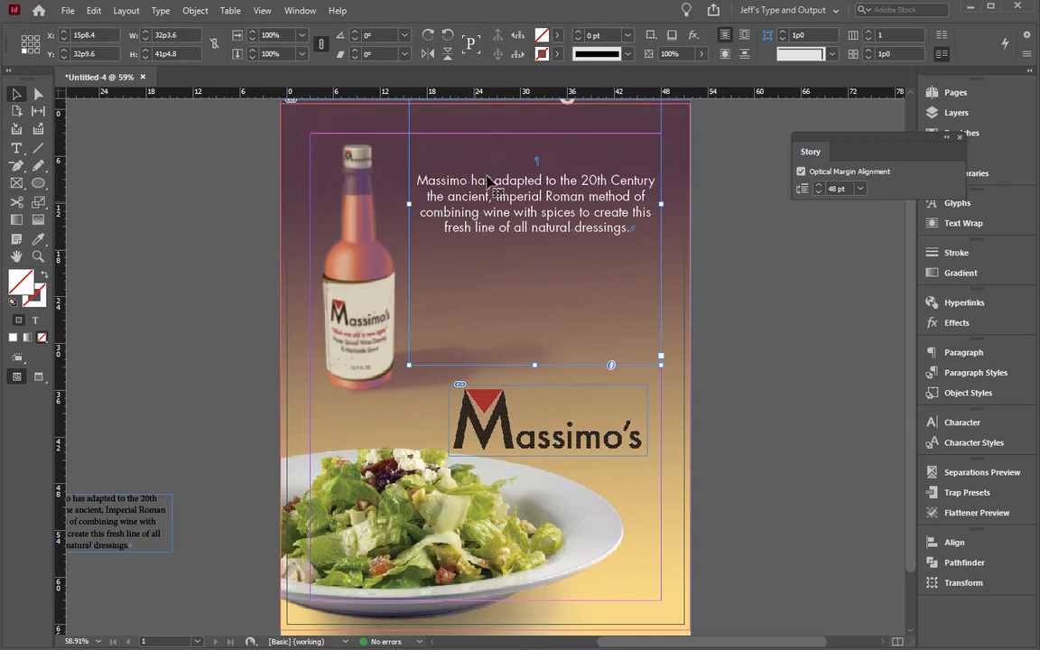
drag(496, 197, 496, 288)
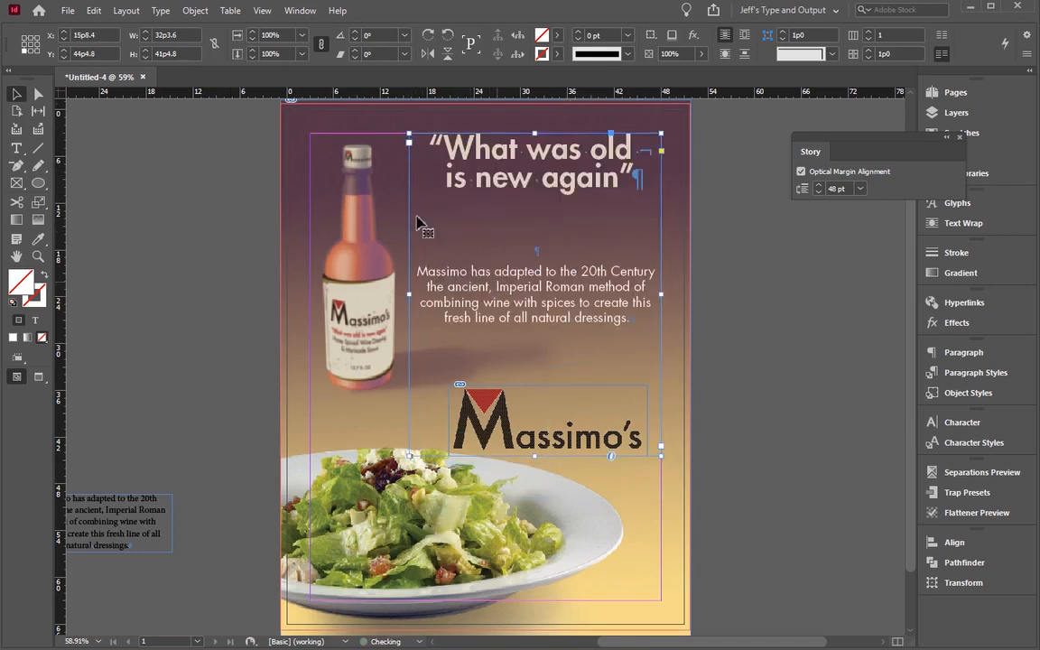
double_click(537, 245)
key(BackSpace)
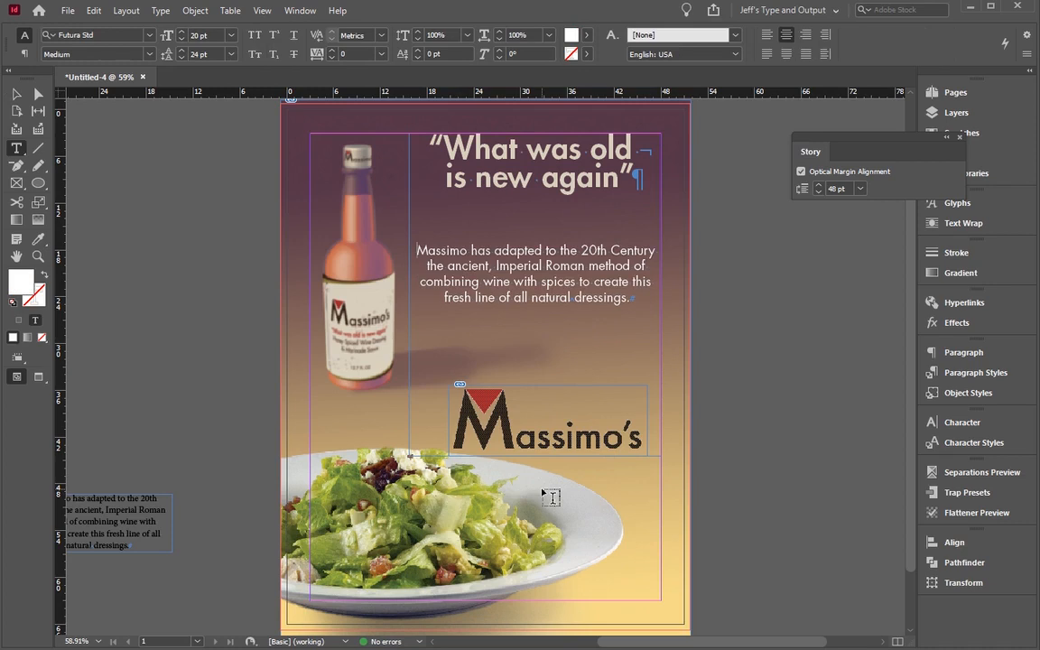
Step: Shorten the tagline and ad copy frame to about 25p6 high
key(Escape)
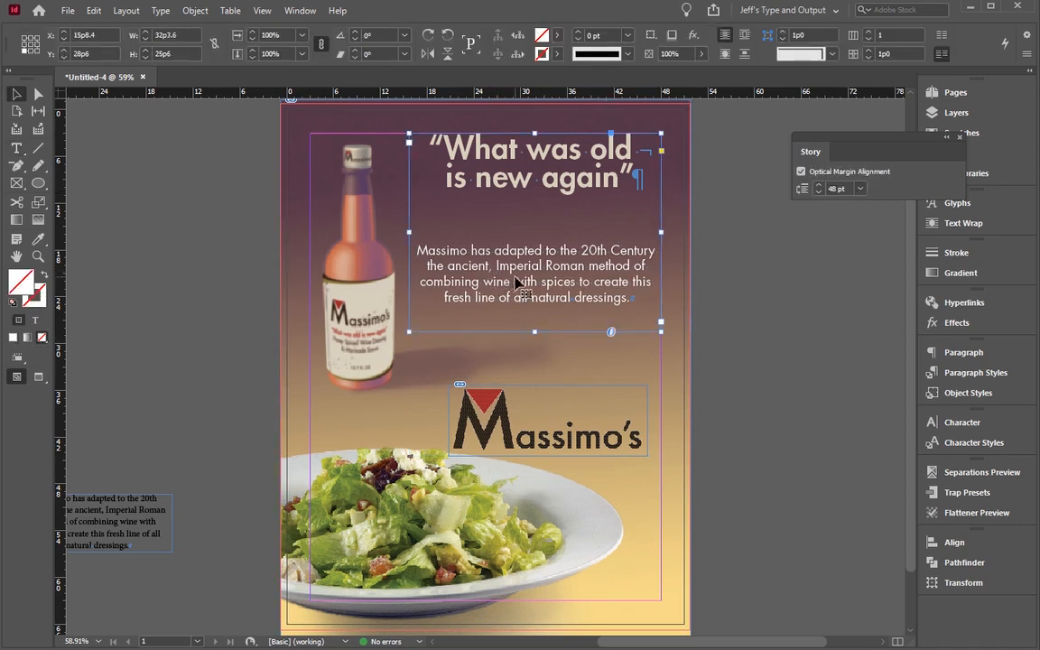
click(494, 450)
click(159, 389)
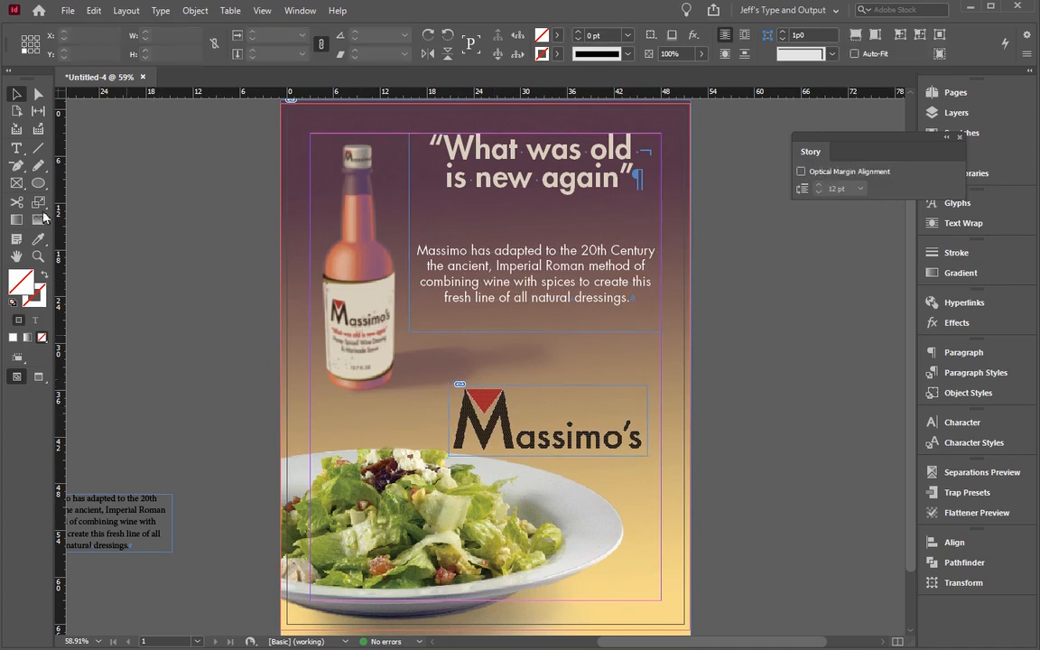
Step: Add a text frame beside the page reading "Massimo's Foods, Inc. San Francisco, CA" and copy the ad copy's formatting onto it
click(17, 148)
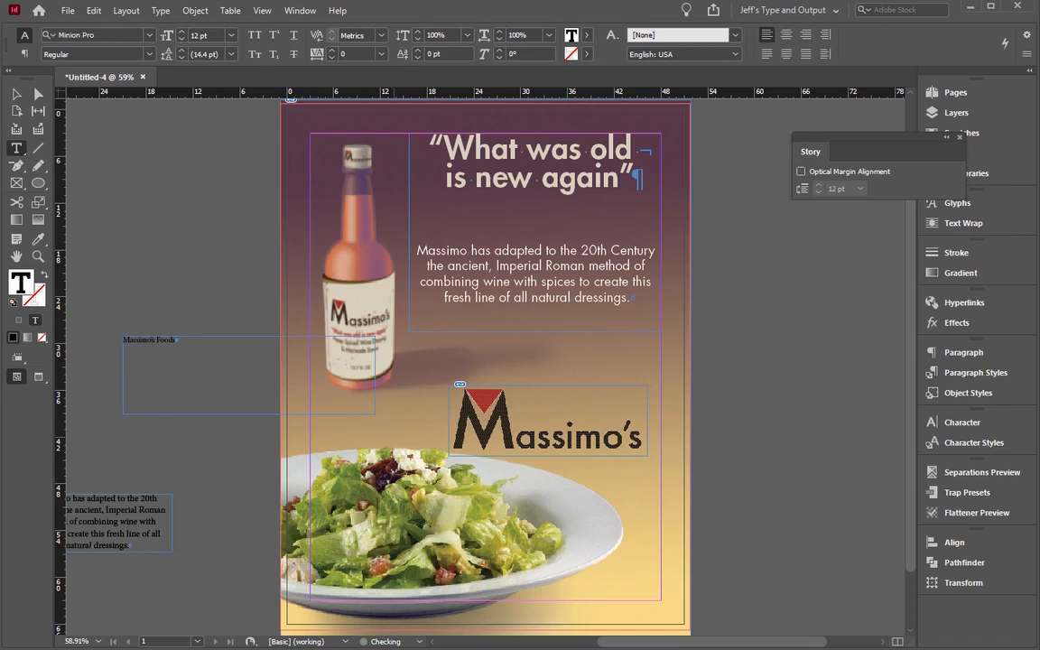
text(nc. San Francisco, CA)
triple_click(195, 340)
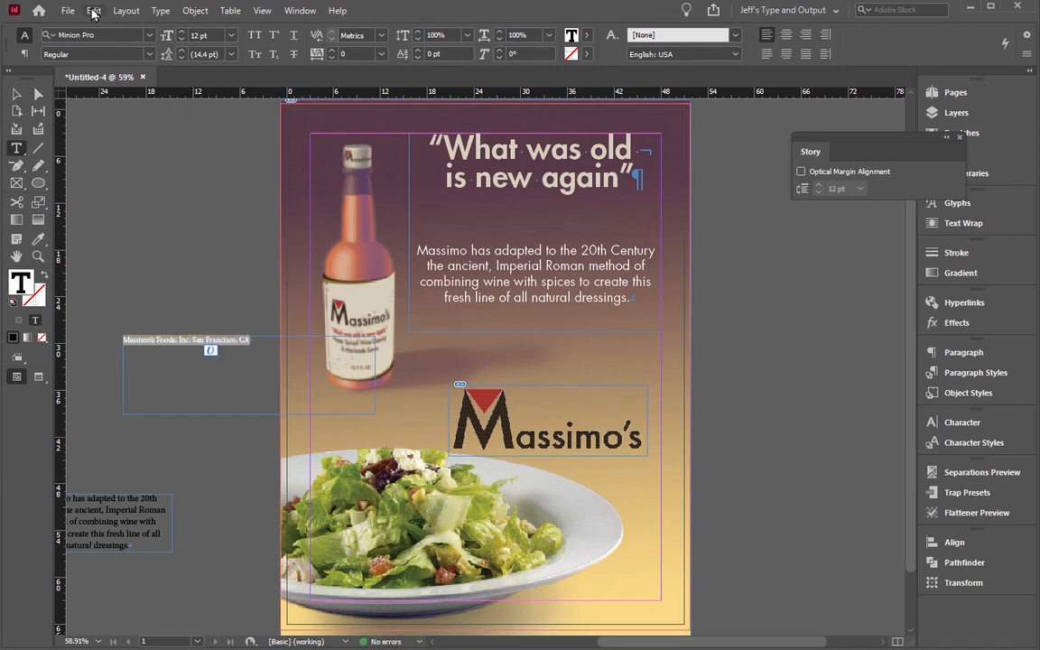
click(33, 242)
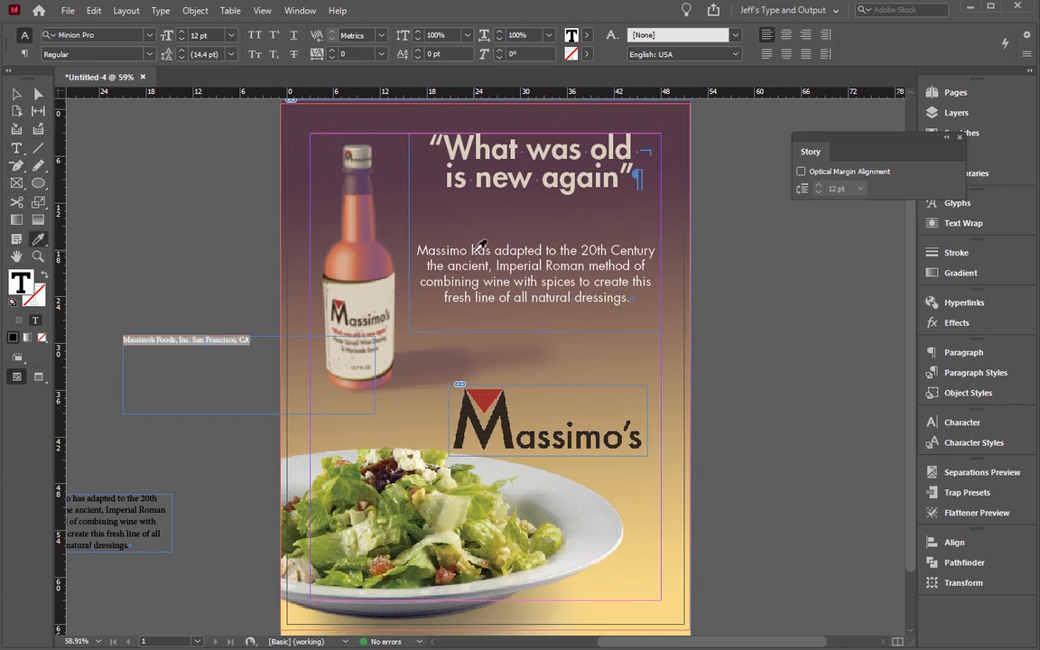
click(420, 230)
Step: Try the Medium style on the company line and settle on Futura Std Heavy
click(150, 55)
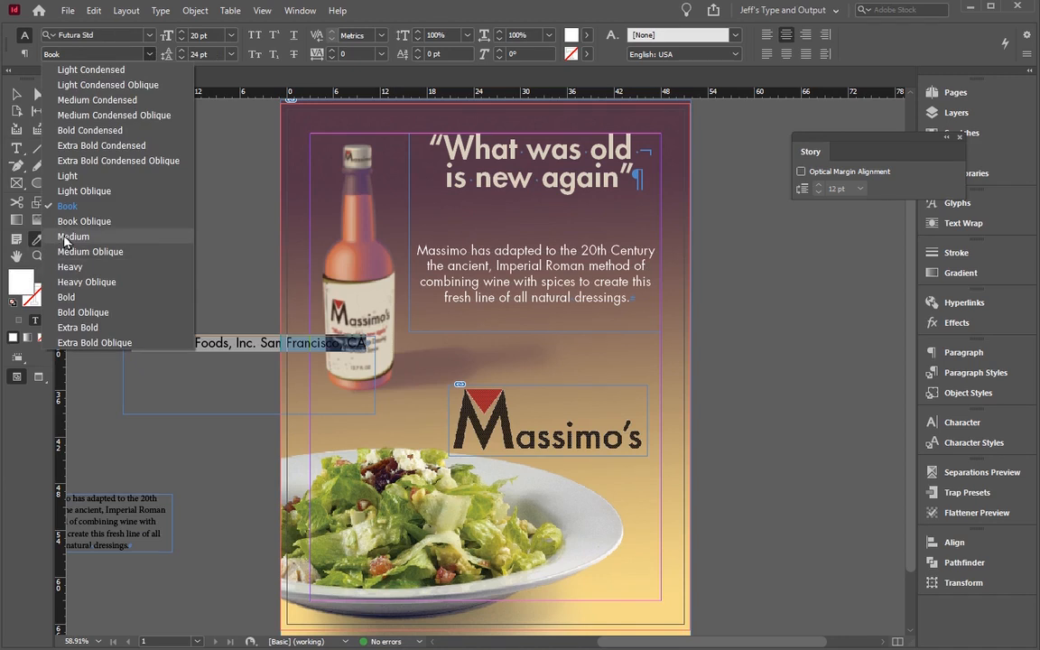
click(64, 236)
click(150, 54)
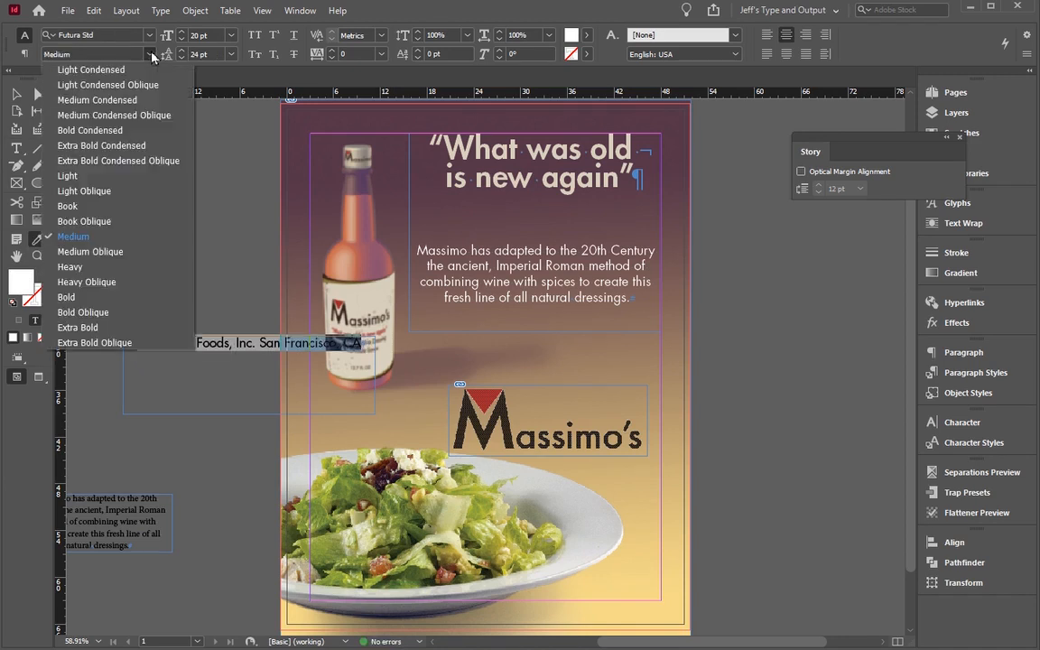
click(90, 267)
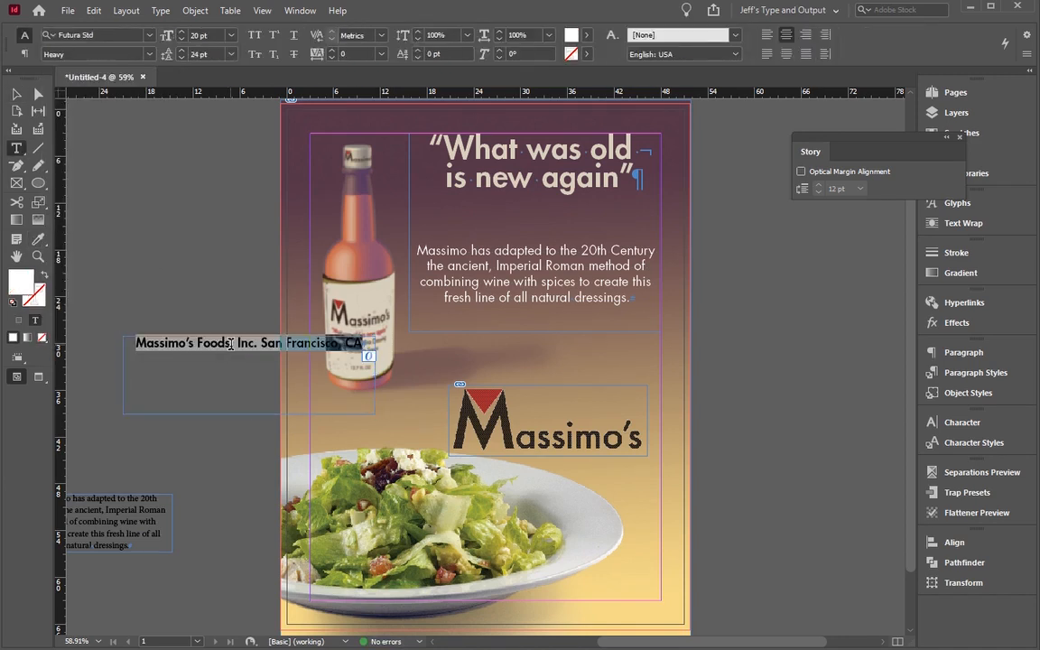
click(16, 93)
click(128, 200)
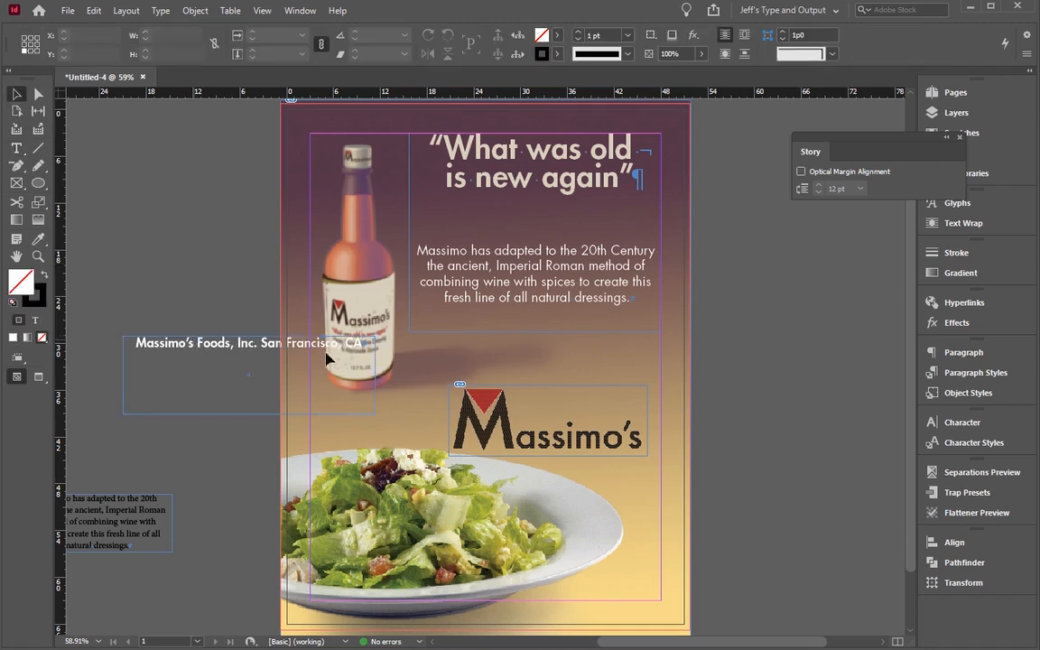
Step: Move the company line onto the page across the bottle's base and reduce its font size to 14 pt
drag(327, 360, 491, 378)
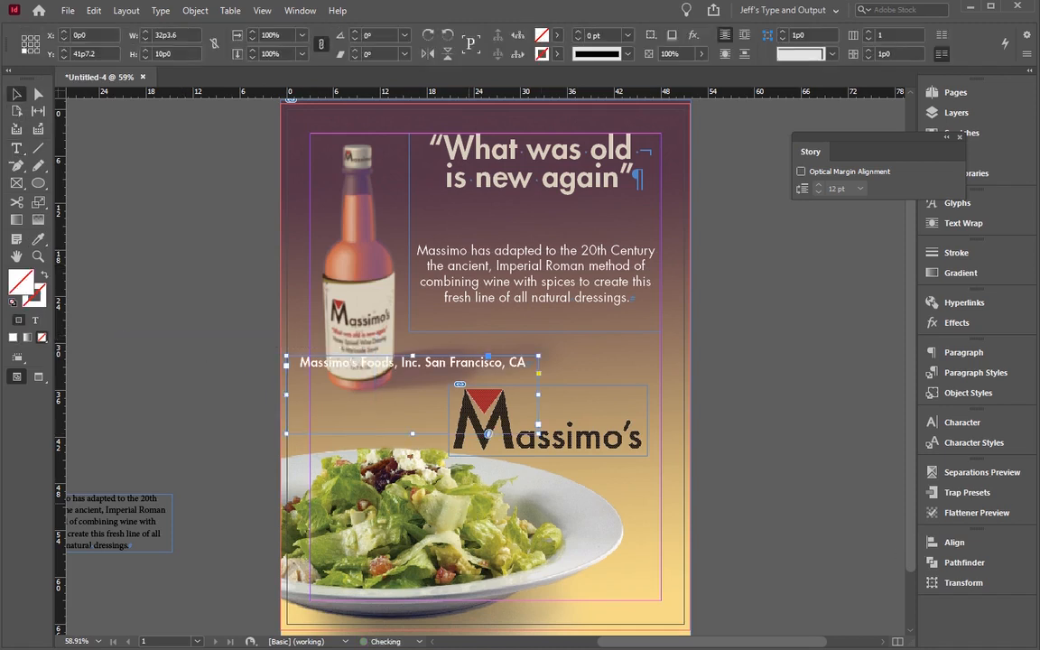
click(893, 522)
click(960, 422)
click(404, 363)
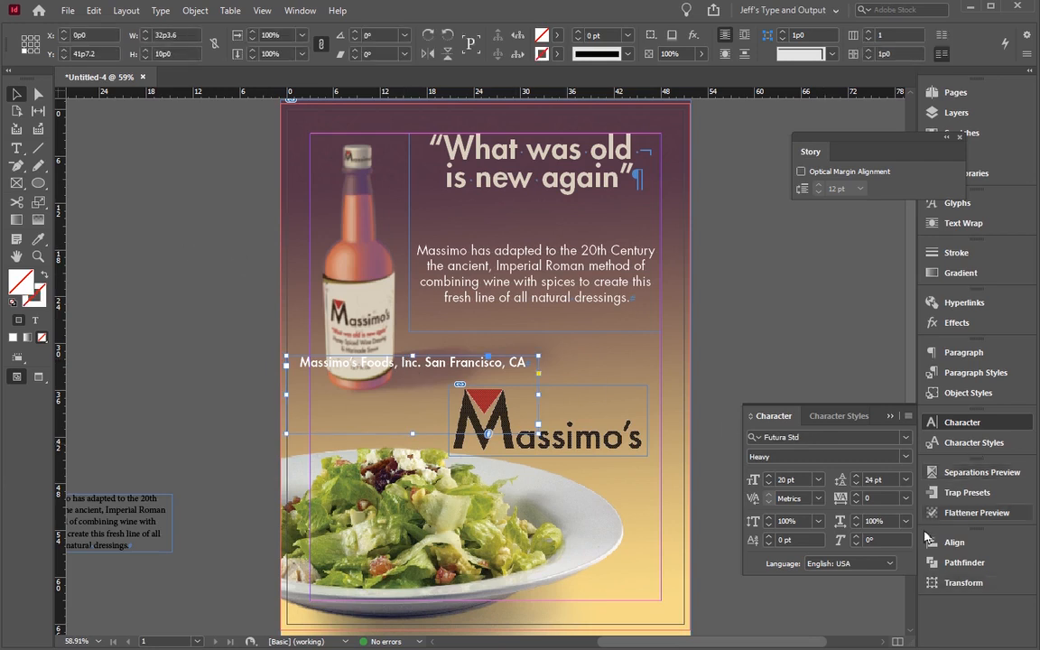
click(769, 483)
click(769, 483)
click(769, 483)
click(770, 483)
click(770, 483)
click(769, 483)
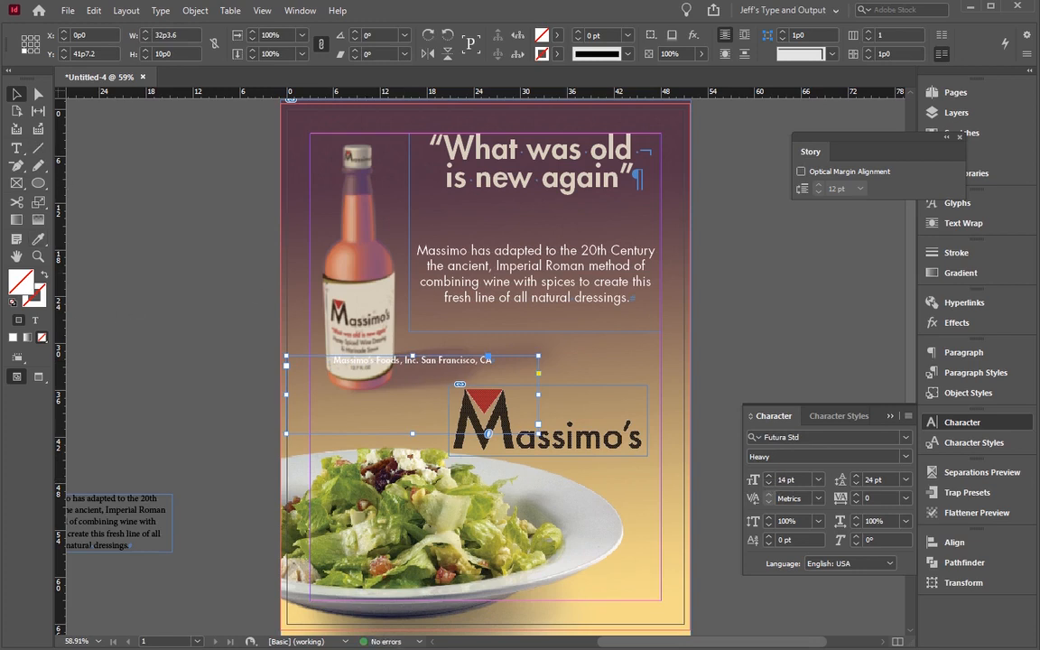
Step: Recolour the company line text black by setting K to 100%
double_click(350, 360)
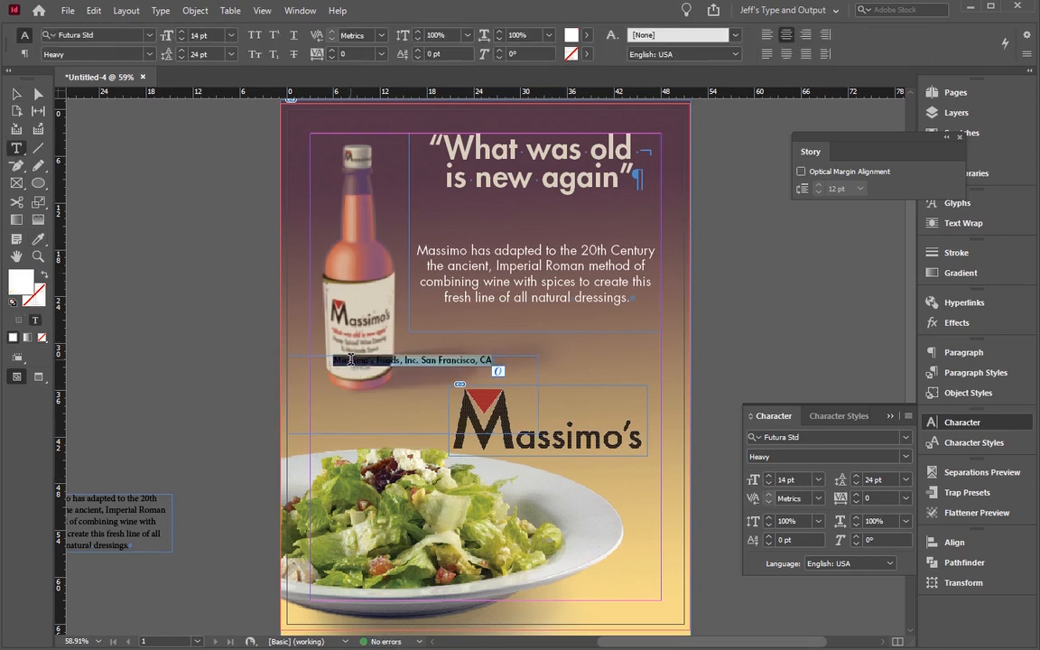
double_click(19, 287)
click(656, 445)
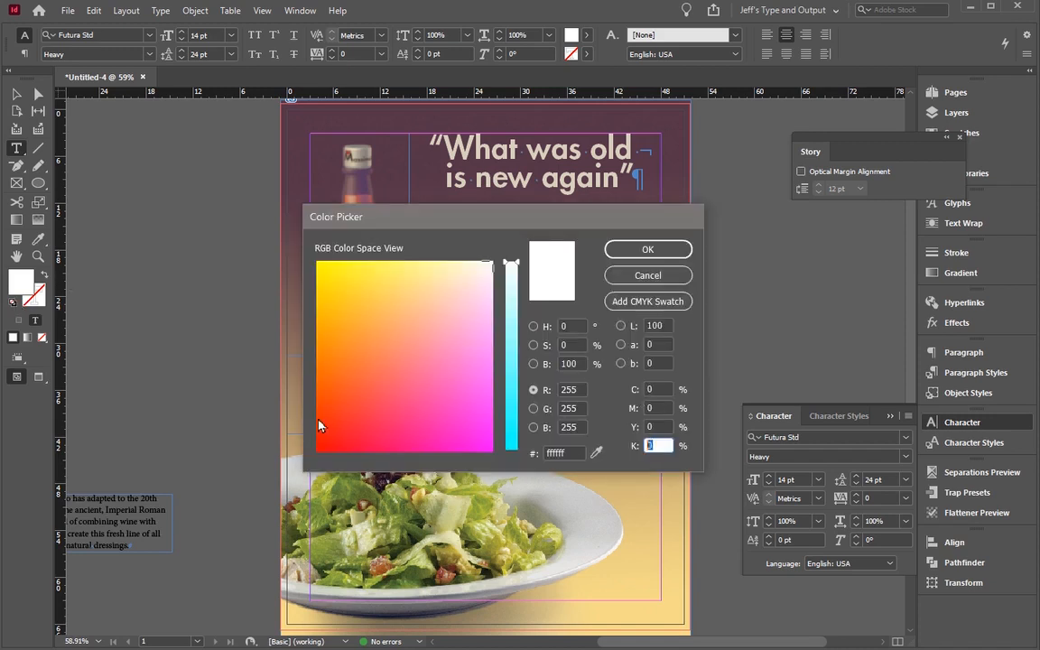
text(100)
key(Return)
key(Escape)
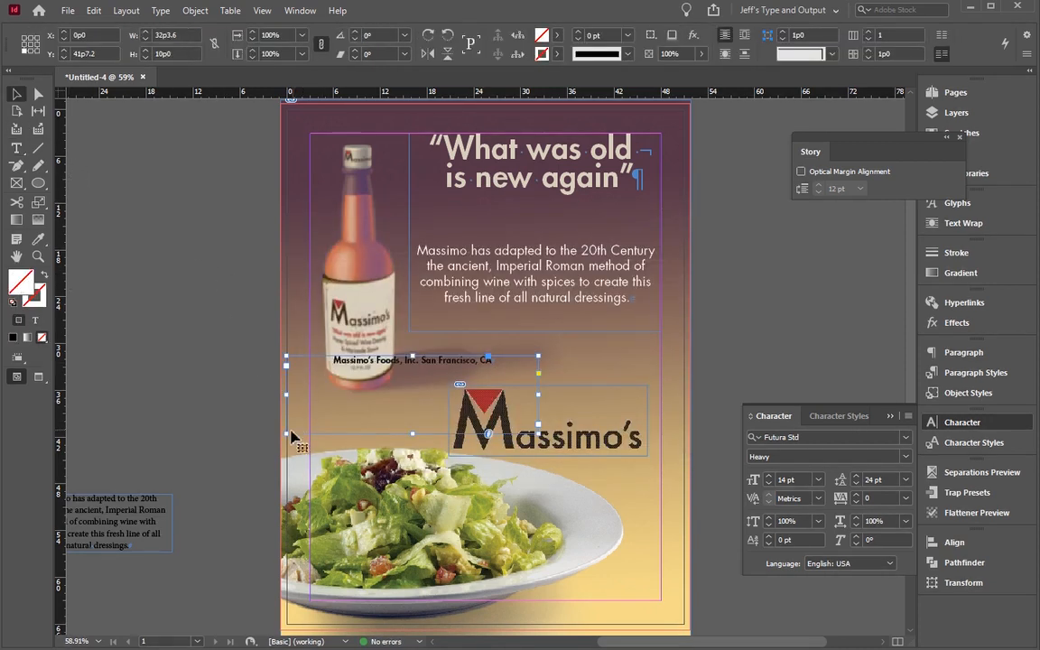
Step: Resize the company line's frame to about 29p3.6 by 1p4.8 and place it near the page's bottom-right margin corner
drag(289, 431, 309, 372)
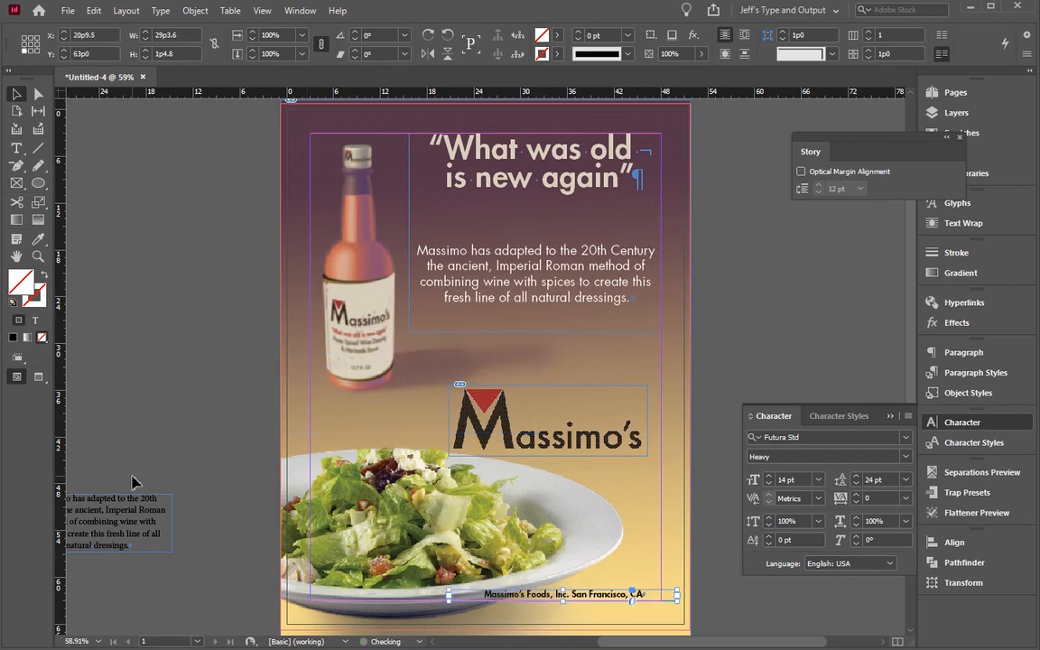
key(Down)
key(Down)
key(Down)
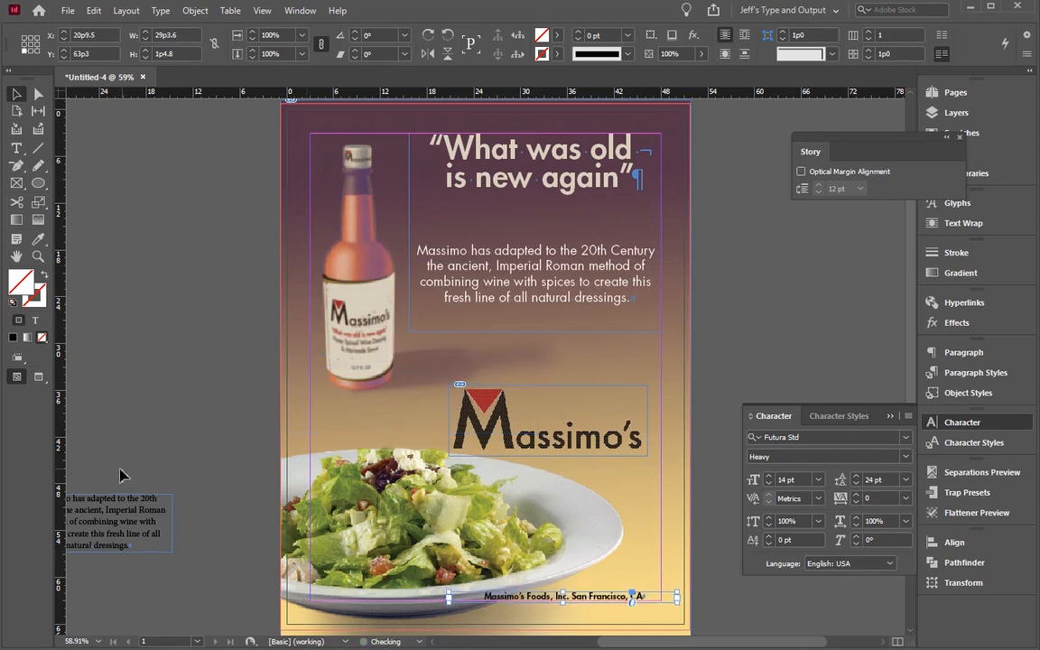
scroll(186, 366, down, 1)
drag(517, 528, 545, 526)
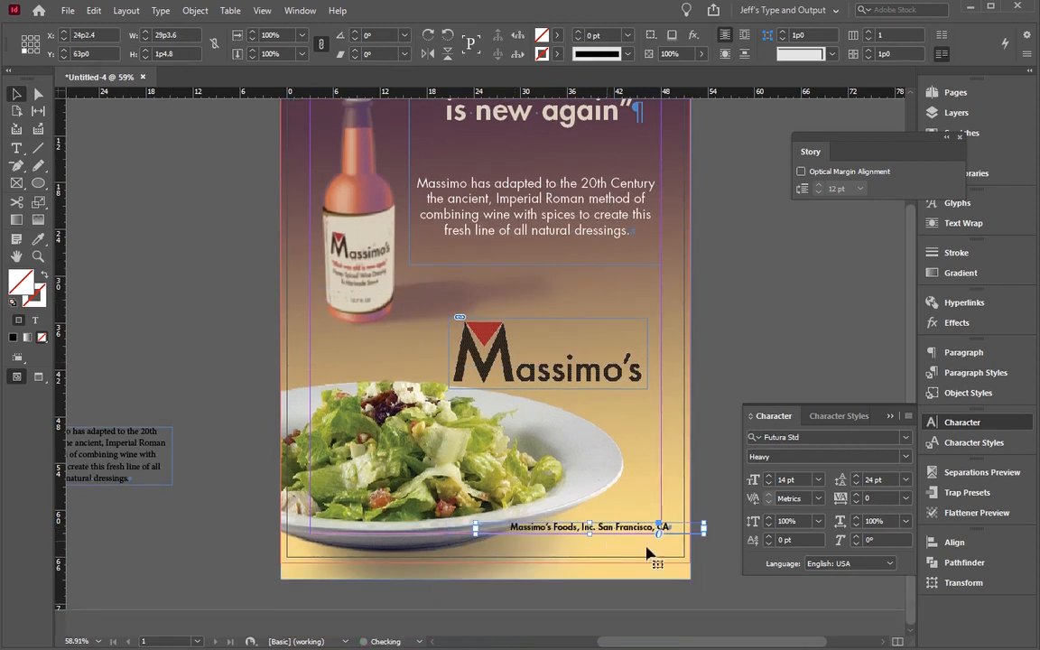
Step: Right-align the company line with its frame at the right margin and set the frame's vertical justification to Bottom
key(ctrl+shift+r)
drag(608, 532, 527, 534)
key(ctrl+b)
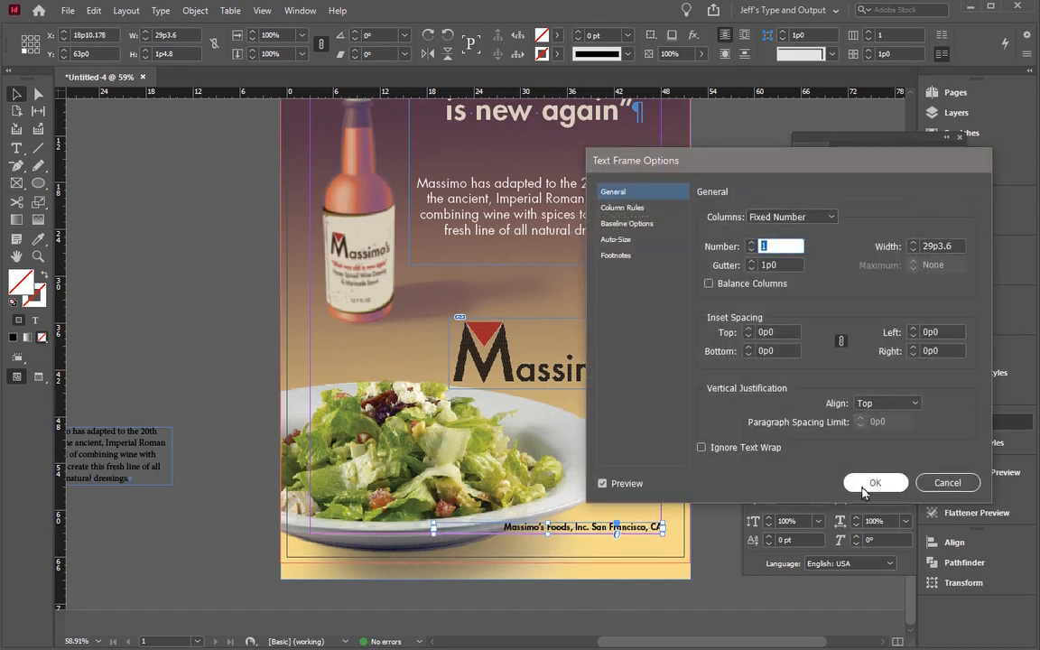
click(888, 404)
click(887, 449)
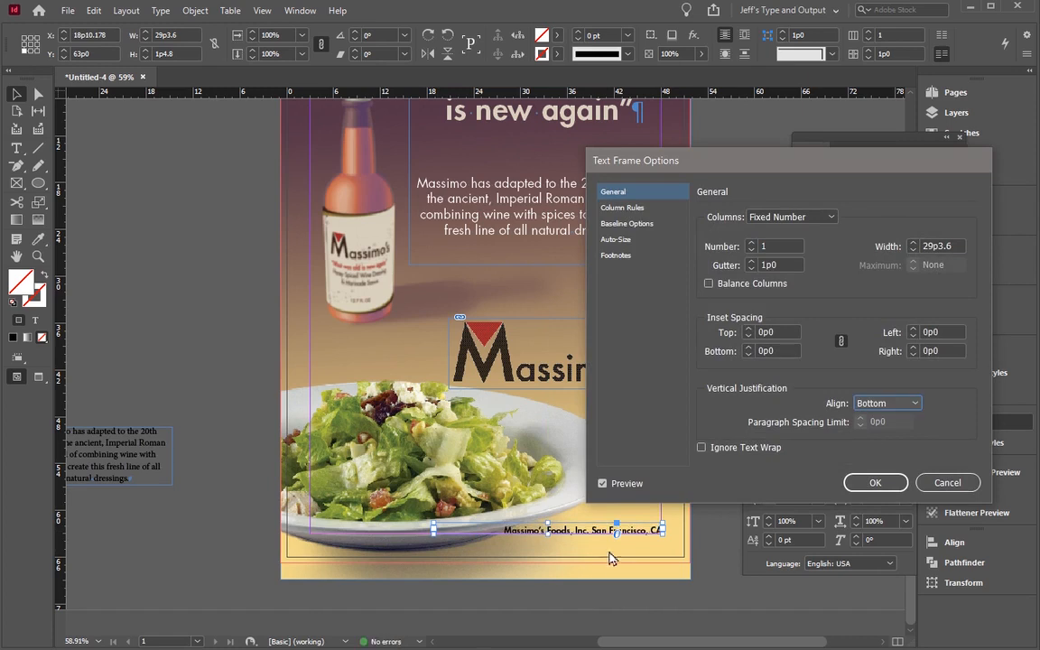
key(Return)
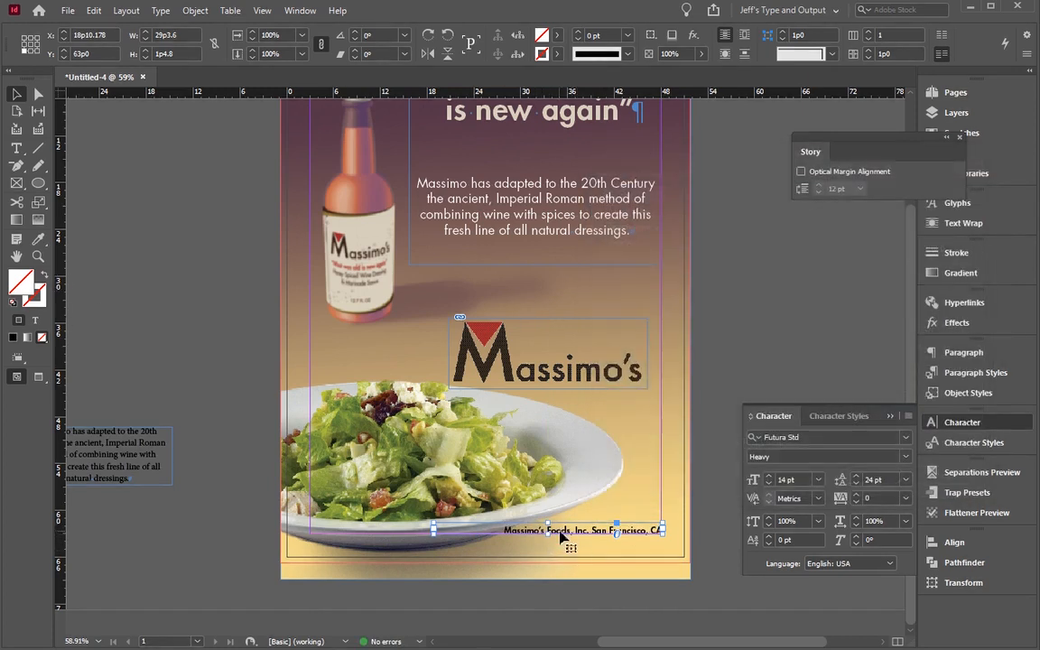
Step: Try lowering the company line's frame to about Y 63p8.4 and check it against the bottom margin up close
mouse_move(569, 536)
mouse_down()
mouse_move(560, 528)
mouse_move(567, 539)
mouse_up()
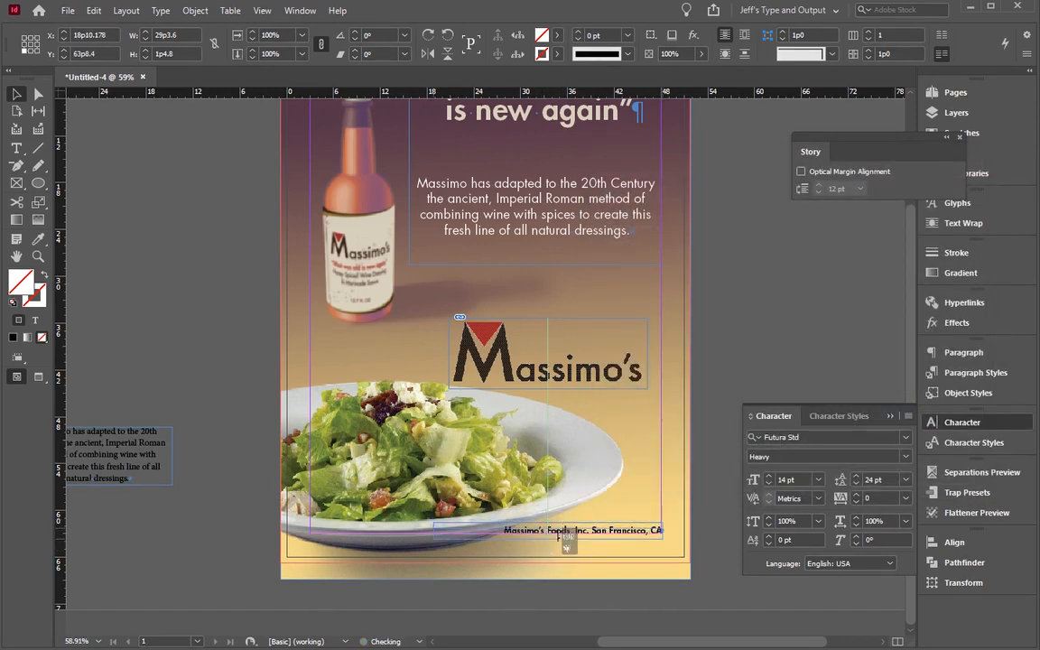
key(ctrl+equal)
key(ctrl+equal)
key(ctrl+equal)
key(ctrl+equal)
key(ctrl+equal)
drag(479, 291, 300, 207)
key(ctrl+0)
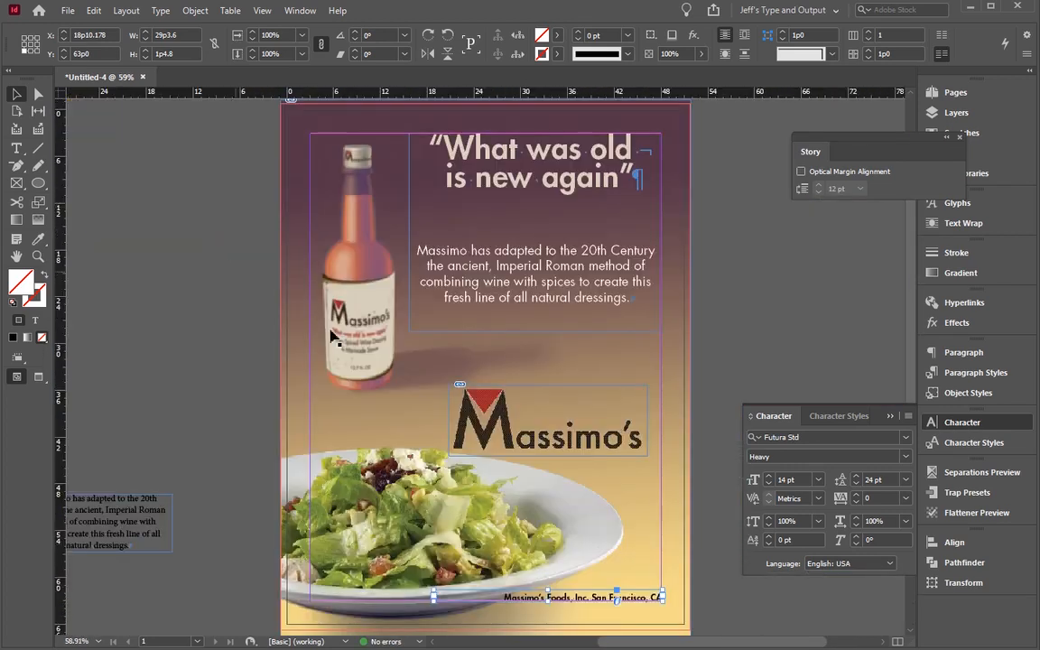
Step: Rotate the company line -90° and place it vertically along the left margin, ending at the bottom margin
drag(618, 606, 342, 347)
drag(360, 535, 315, 527)
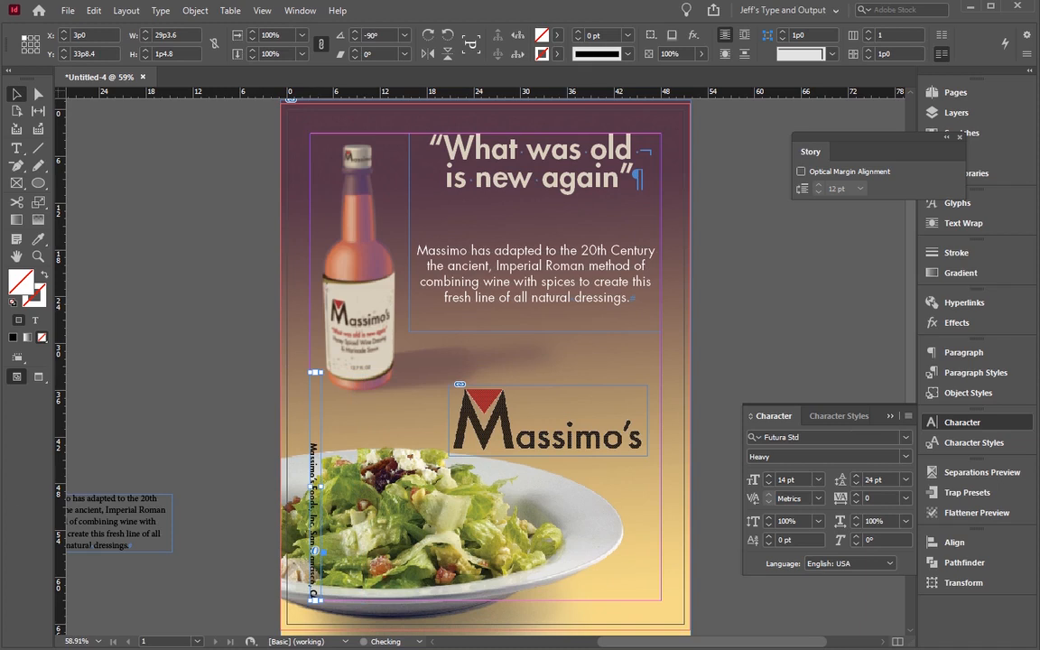
click(253, 374)
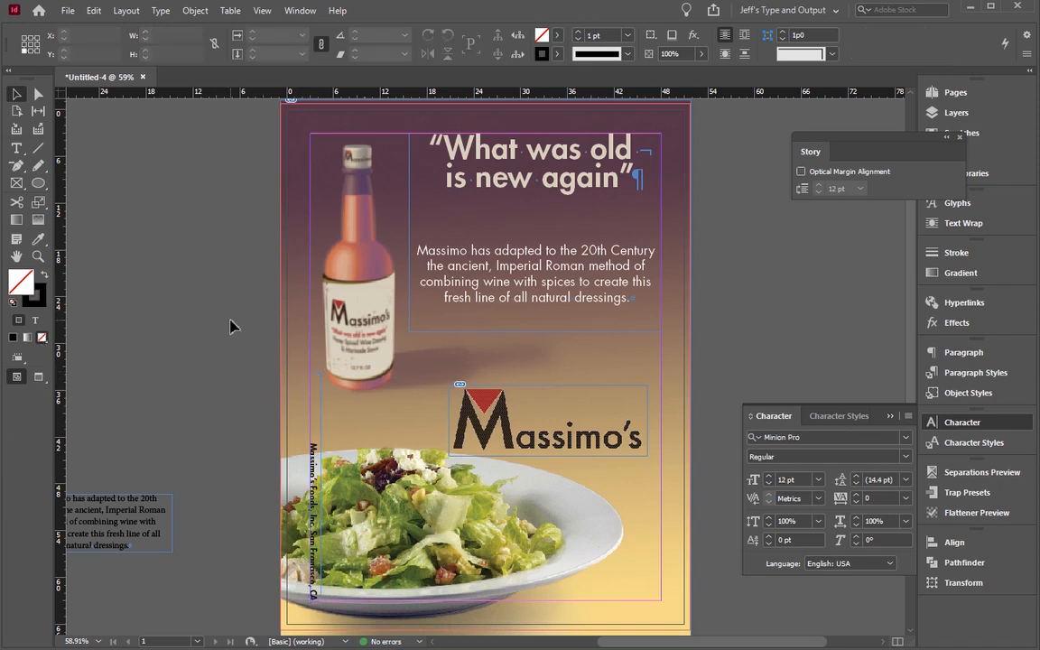
Step: Try a horizontal copy of the company line at the page's bottom-right margin corner
key(ctrl+v)
drag(517, 374, 600, 609)
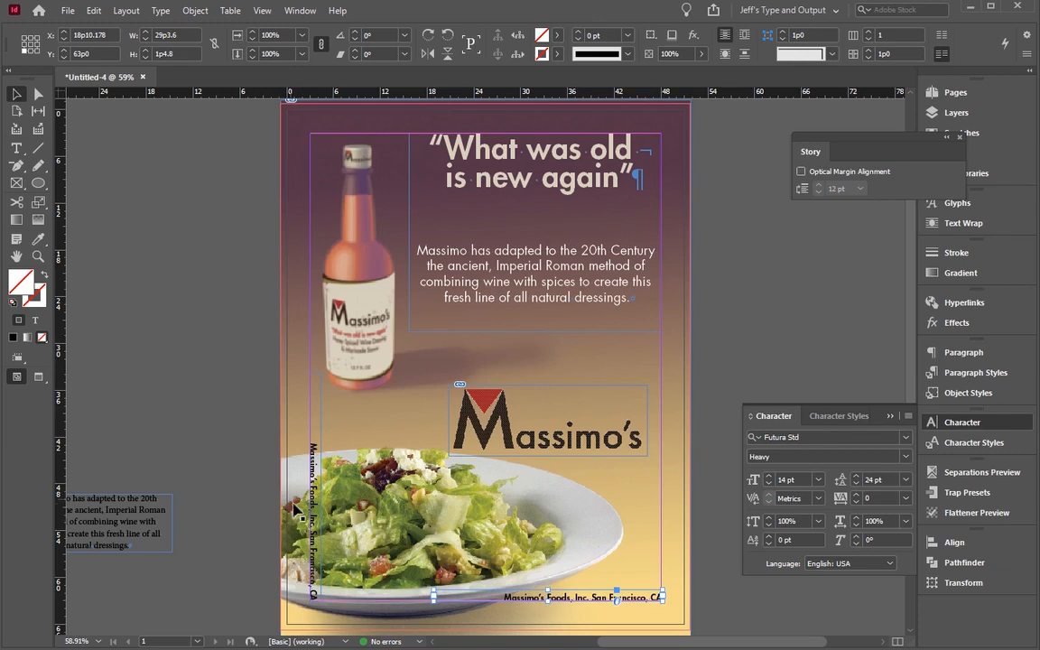
key(Delete)
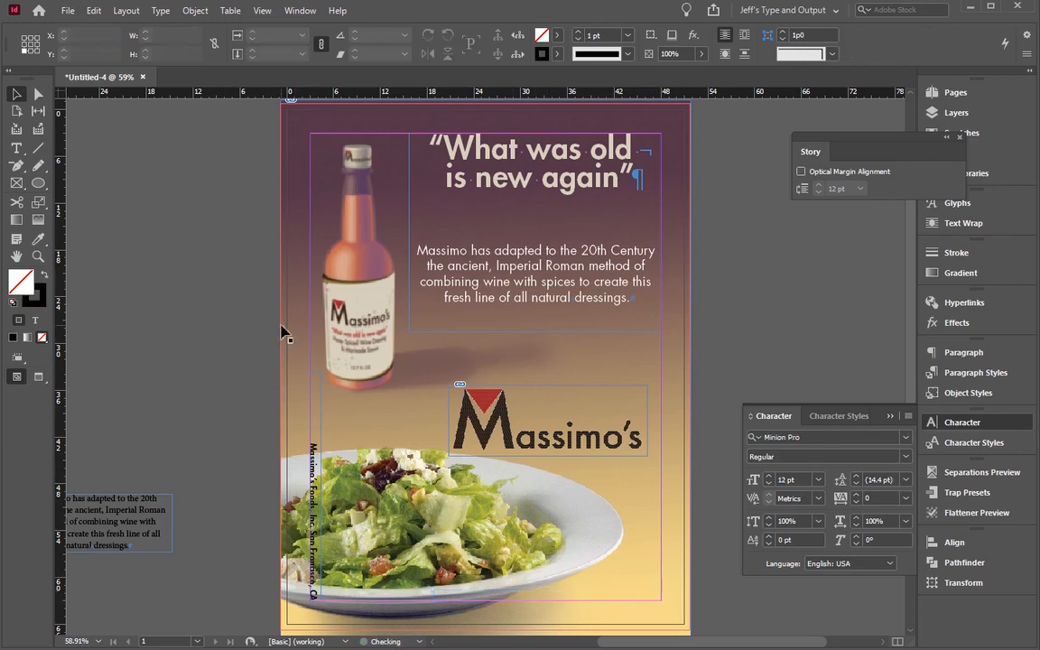